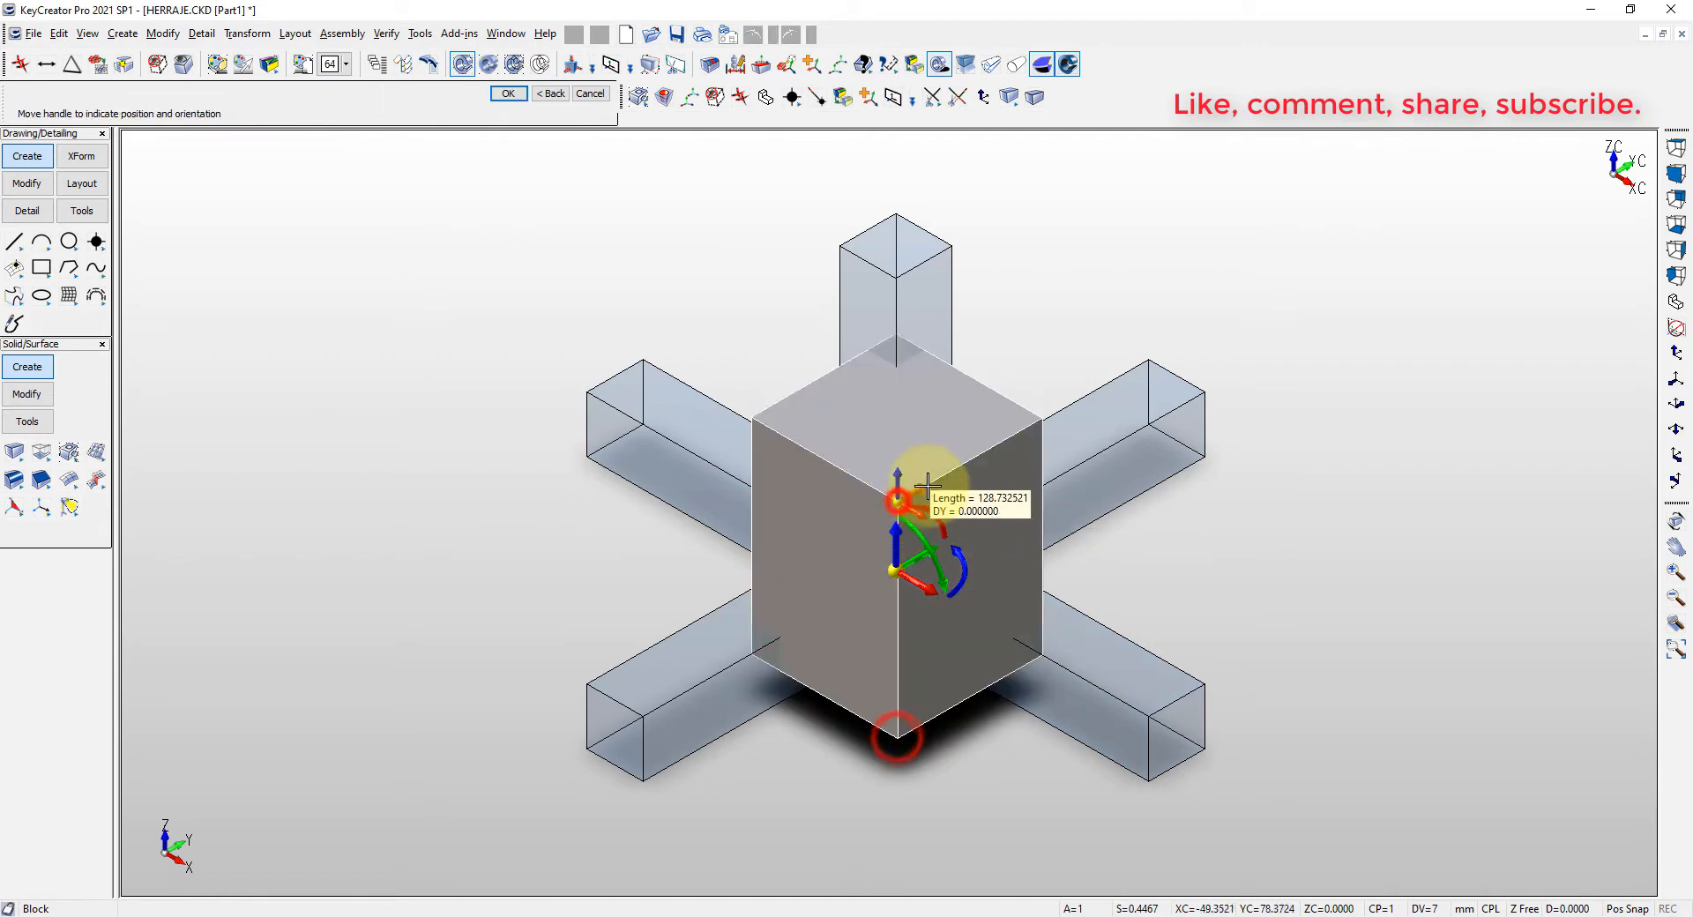
- Resize the block at the beams' intersection in length and width to form a cube, and complete it
key(Return)
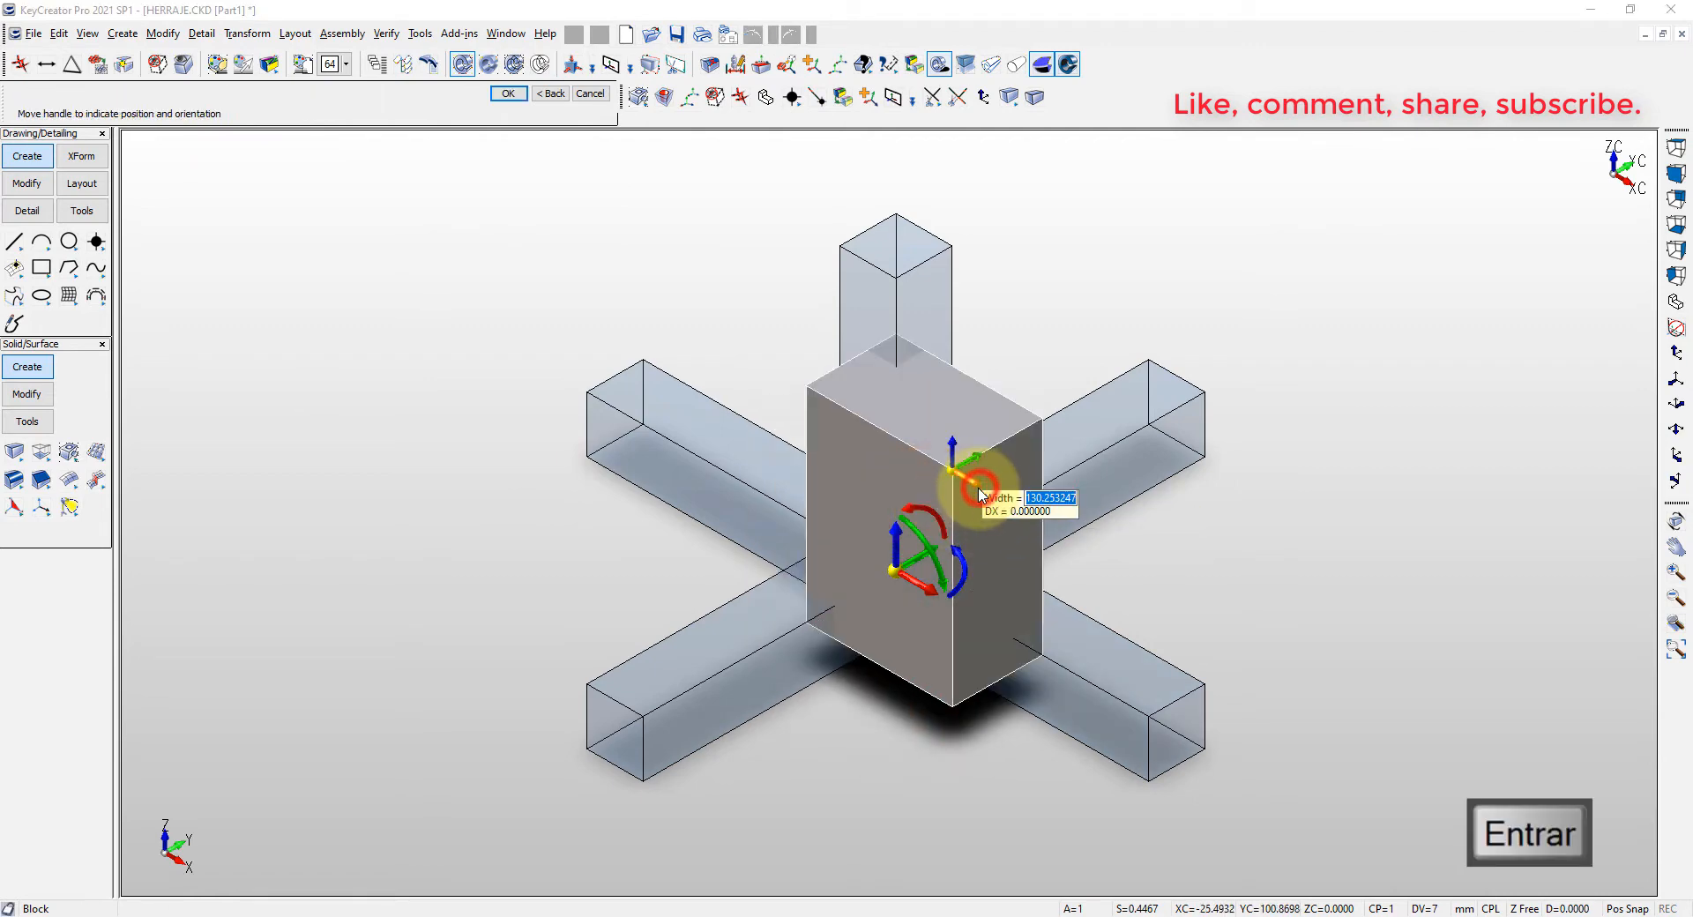
click(979, 490)
click(899, 401)
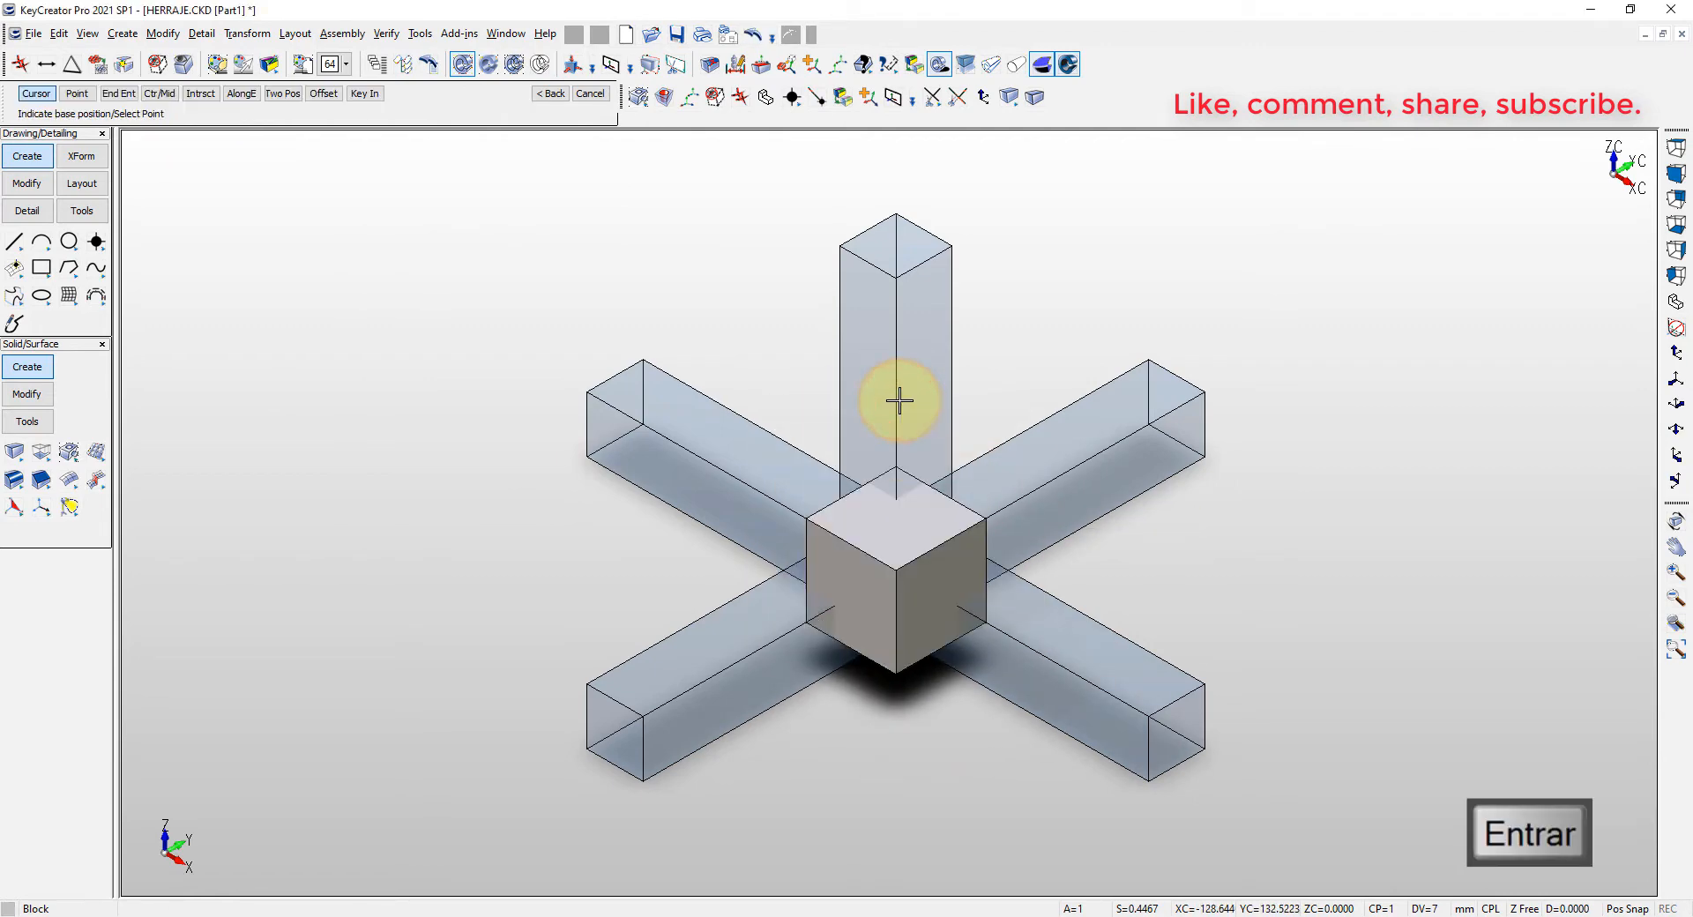
key(Escape)
- Subtract the three crossing beams from the cube with a Boolean operation that keeps the beams
mouse_move(896, 397)
middle_down()
mouse_move(918, 536)
mouse_move(949, 490)
mouse_move(1002, 517)
middle_up()
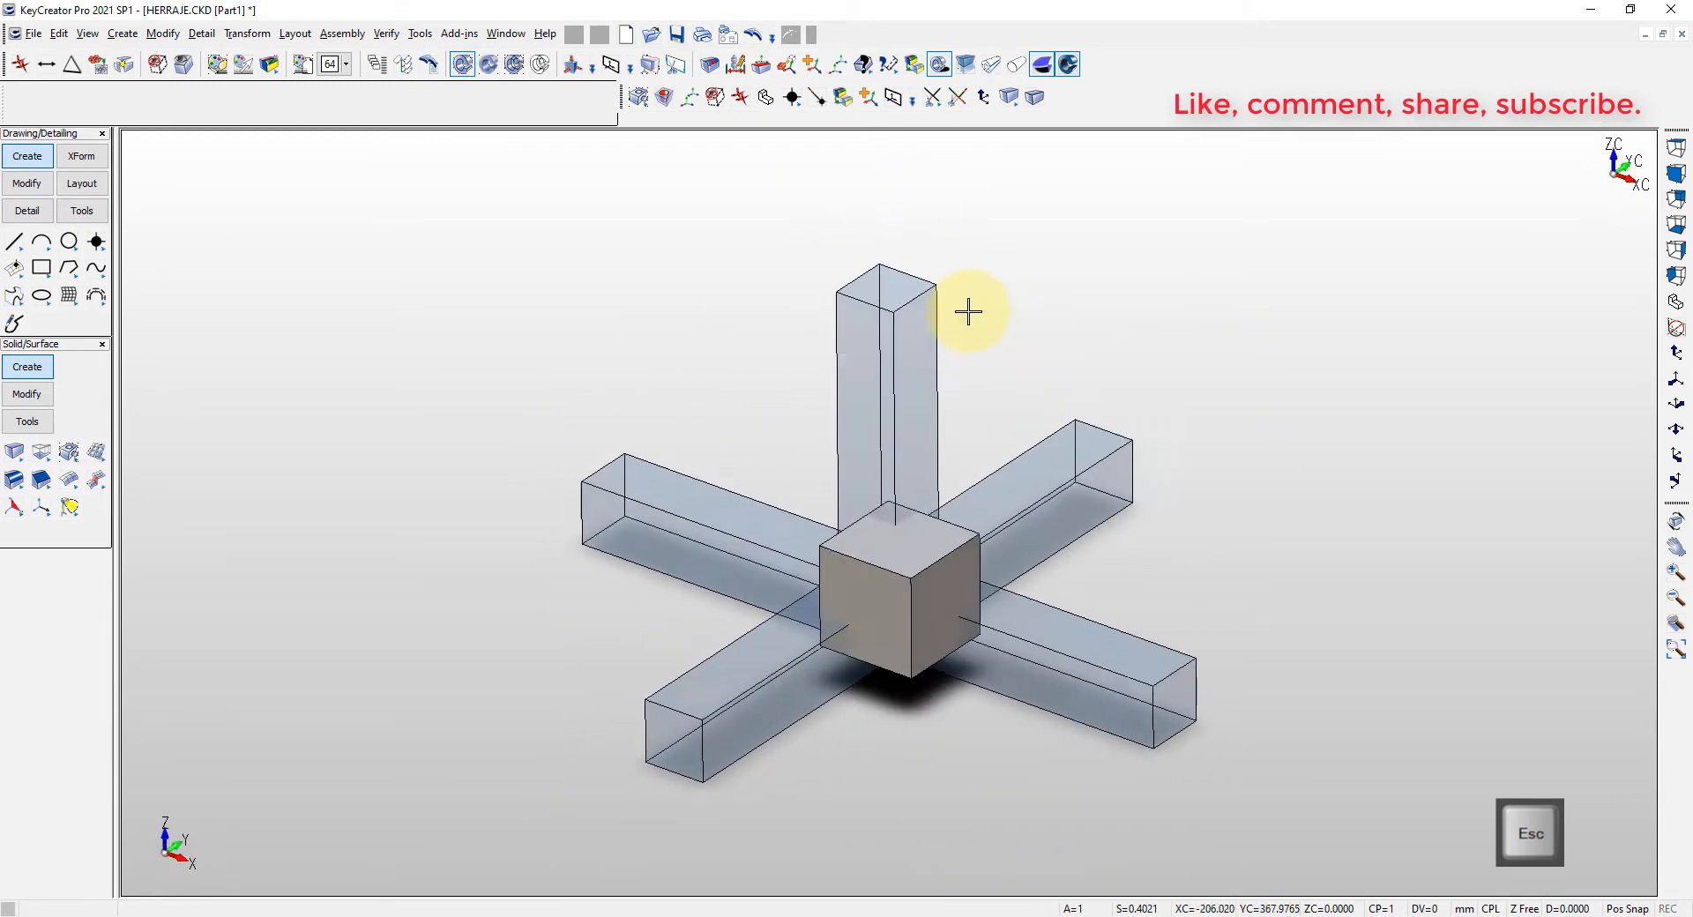
click(1047, 420)
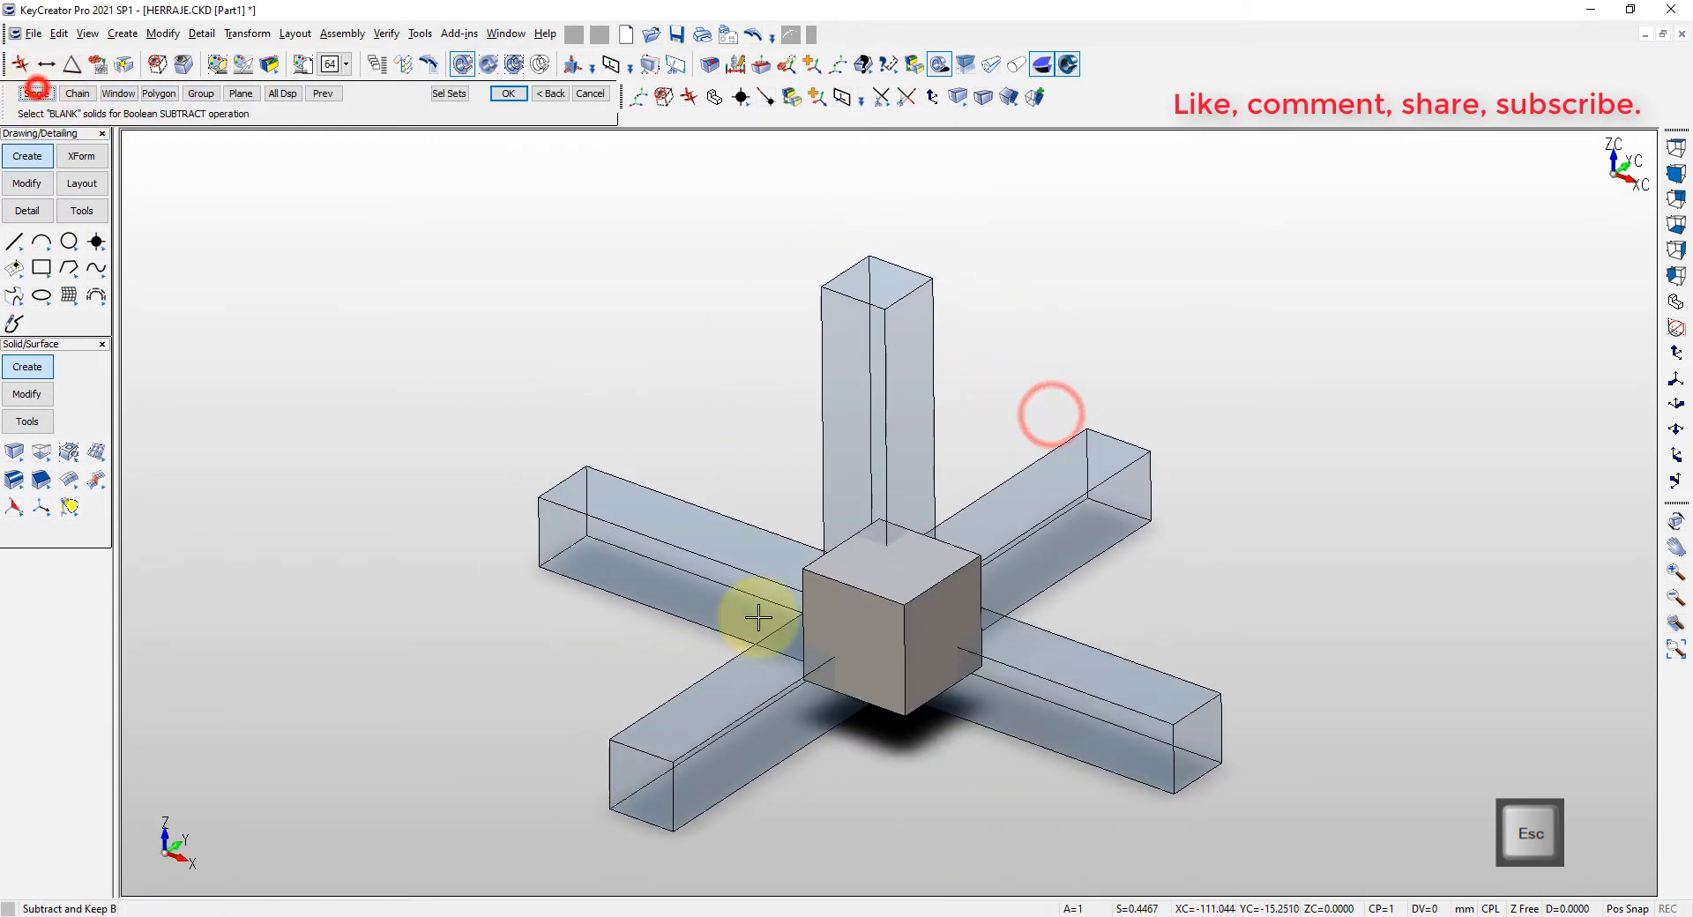
click(848, 635)
key(Return)
click(1073, 473)
click(905, 404)
click(684, 527)
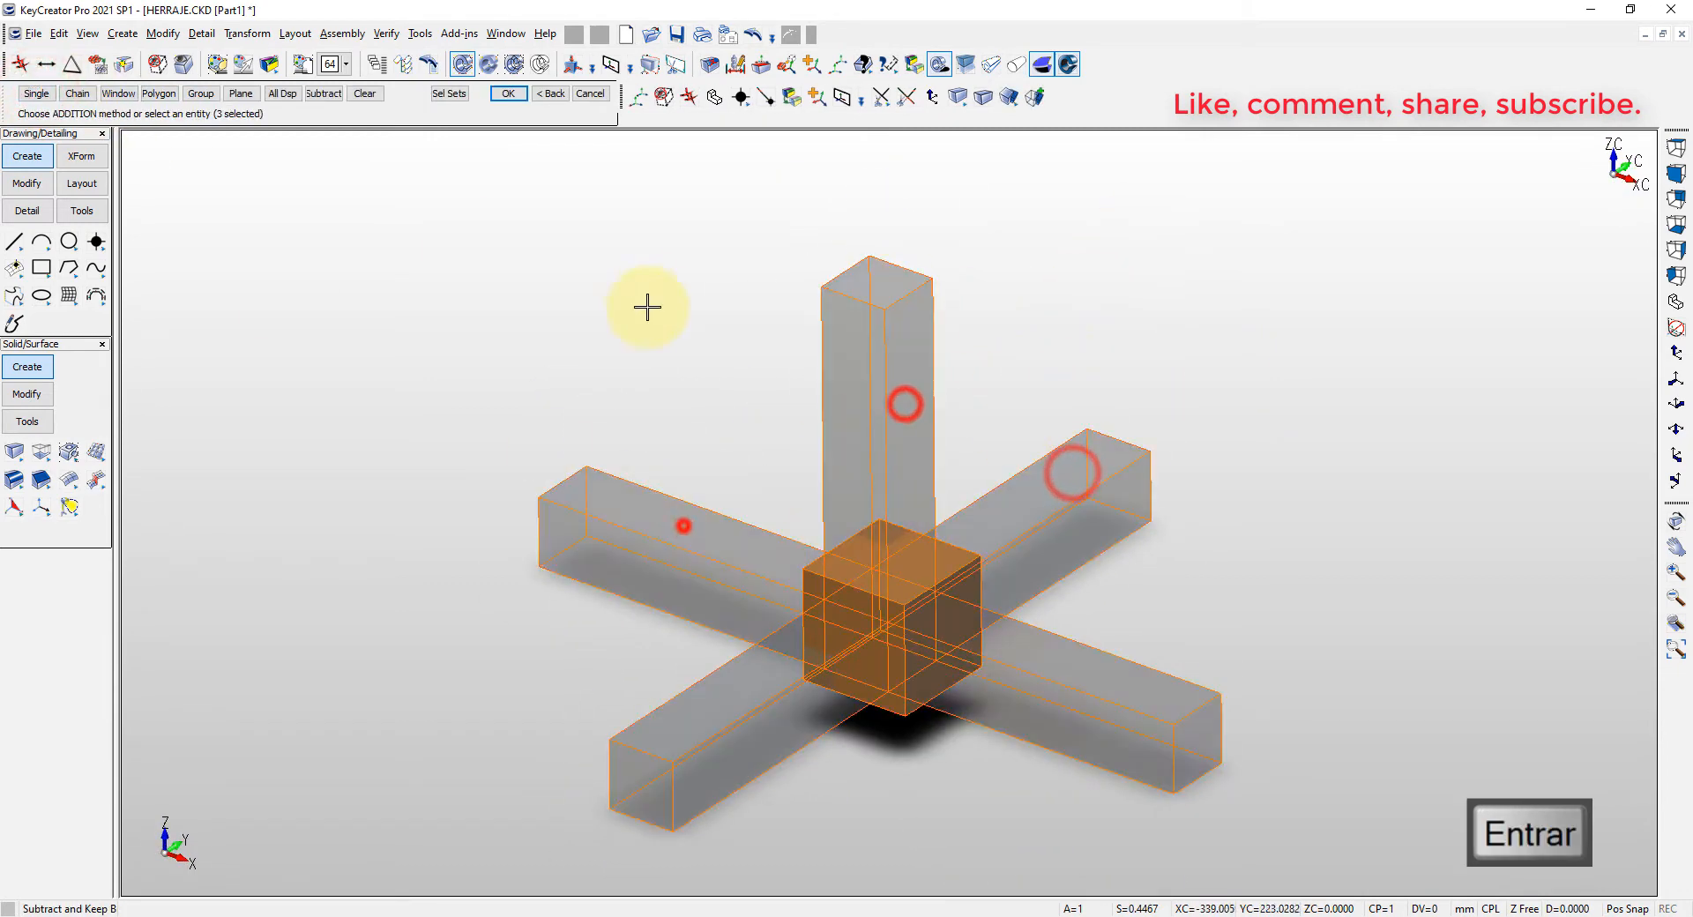
key(Return)
key(Escape)
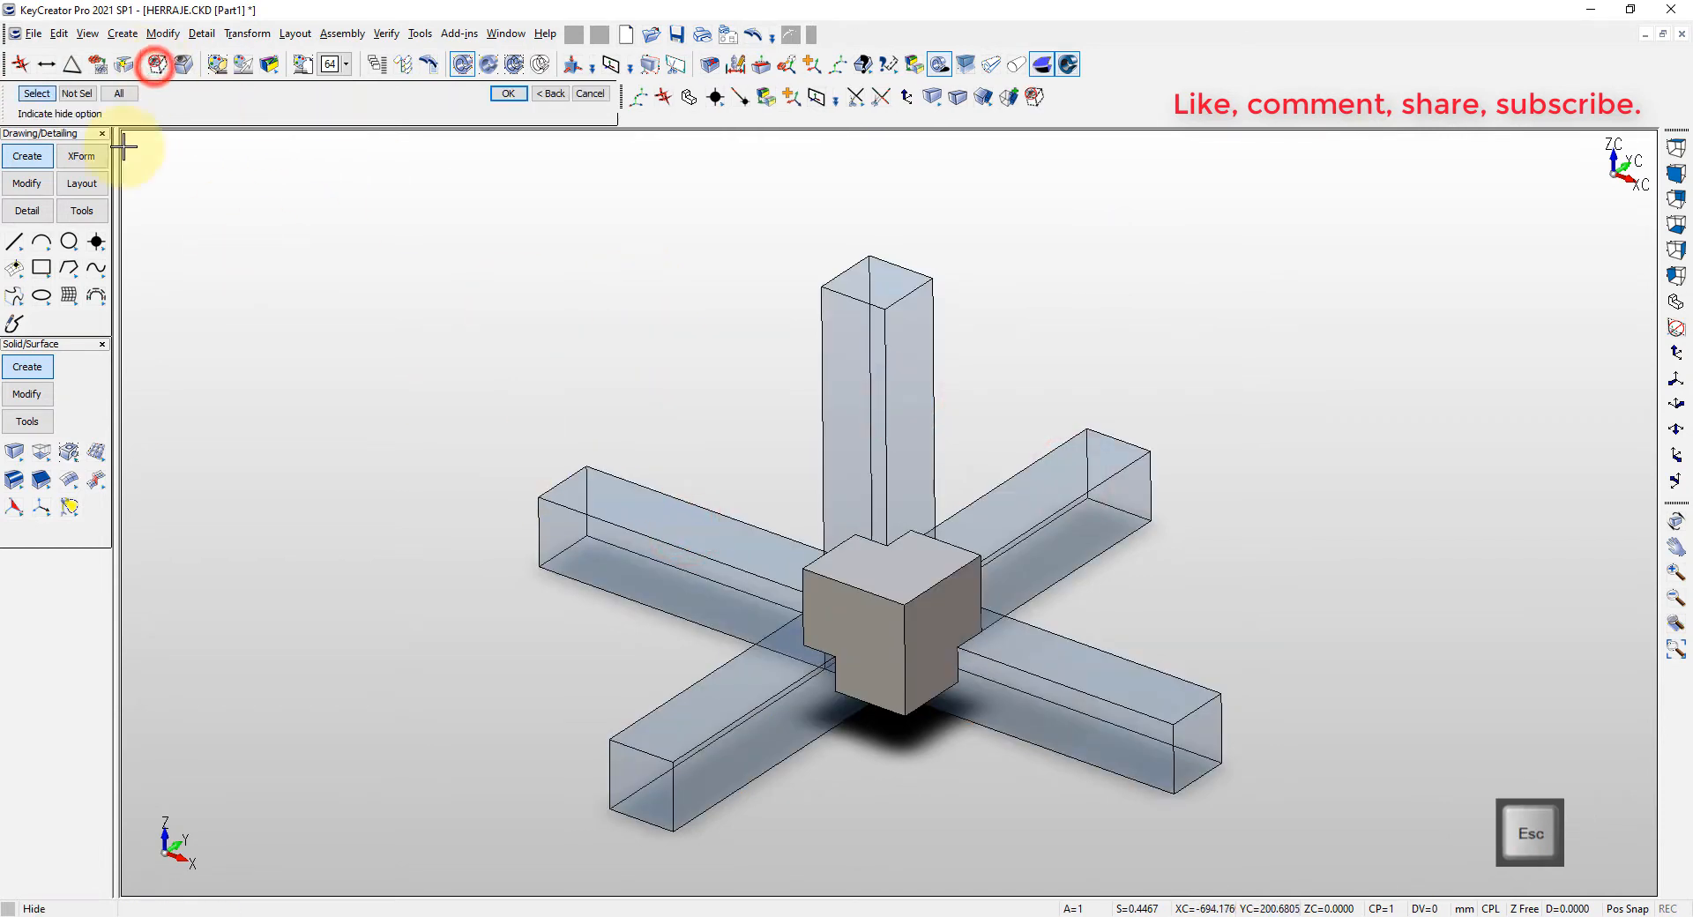
- Hide the three beams so only the cut block is displayed
click(632, 518)
click(858, 396)
click(1062, 498)
key(Return)
- Blend the edges of the block's stepped cut-outs with a constant radius, including the inner and outer corners
middle_drag(876, 677, 922, 404)
scroll(915, 371, up, 10)
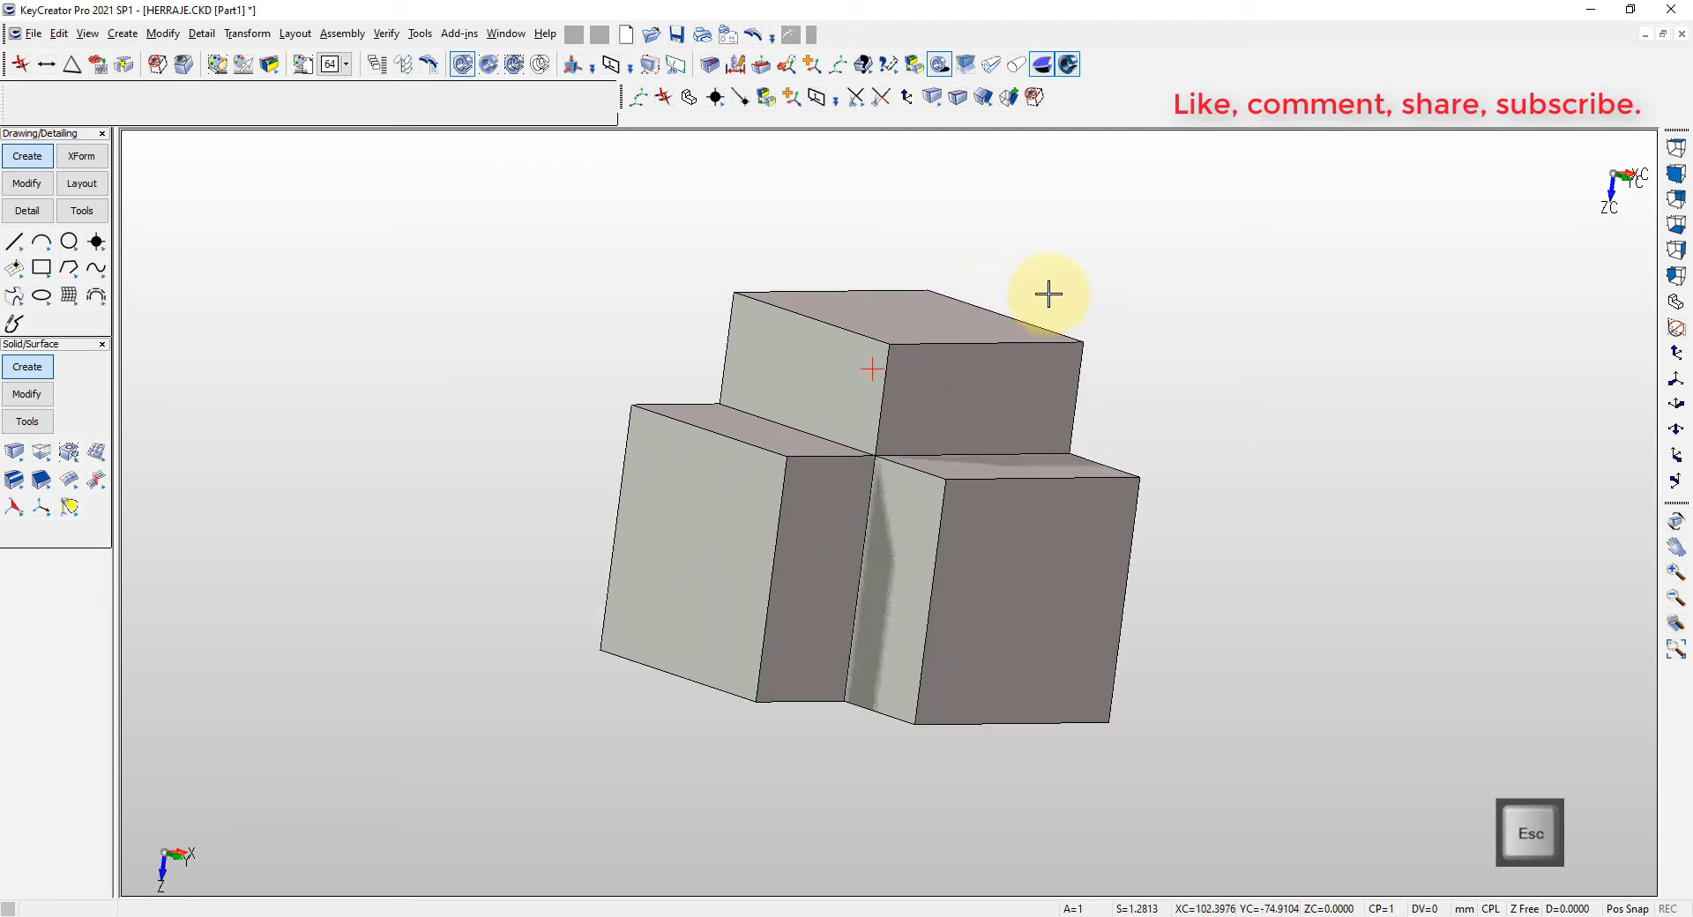
shift+middle_drag(1172, 318, 1122, 410)
click(619, 232)
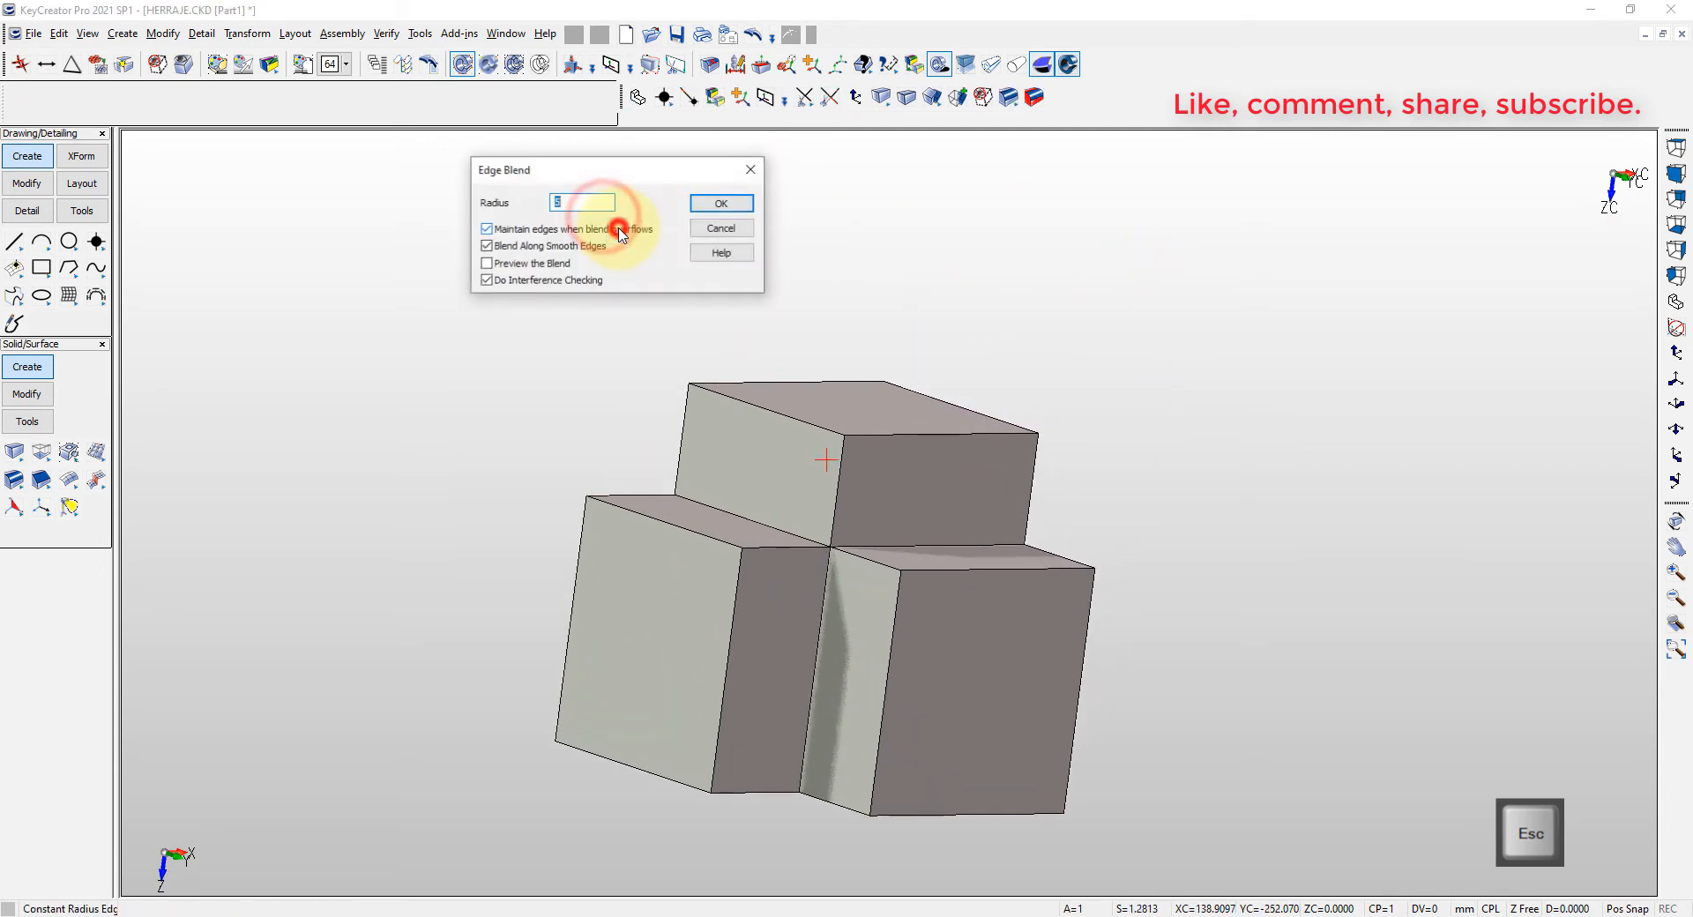
key(Return)
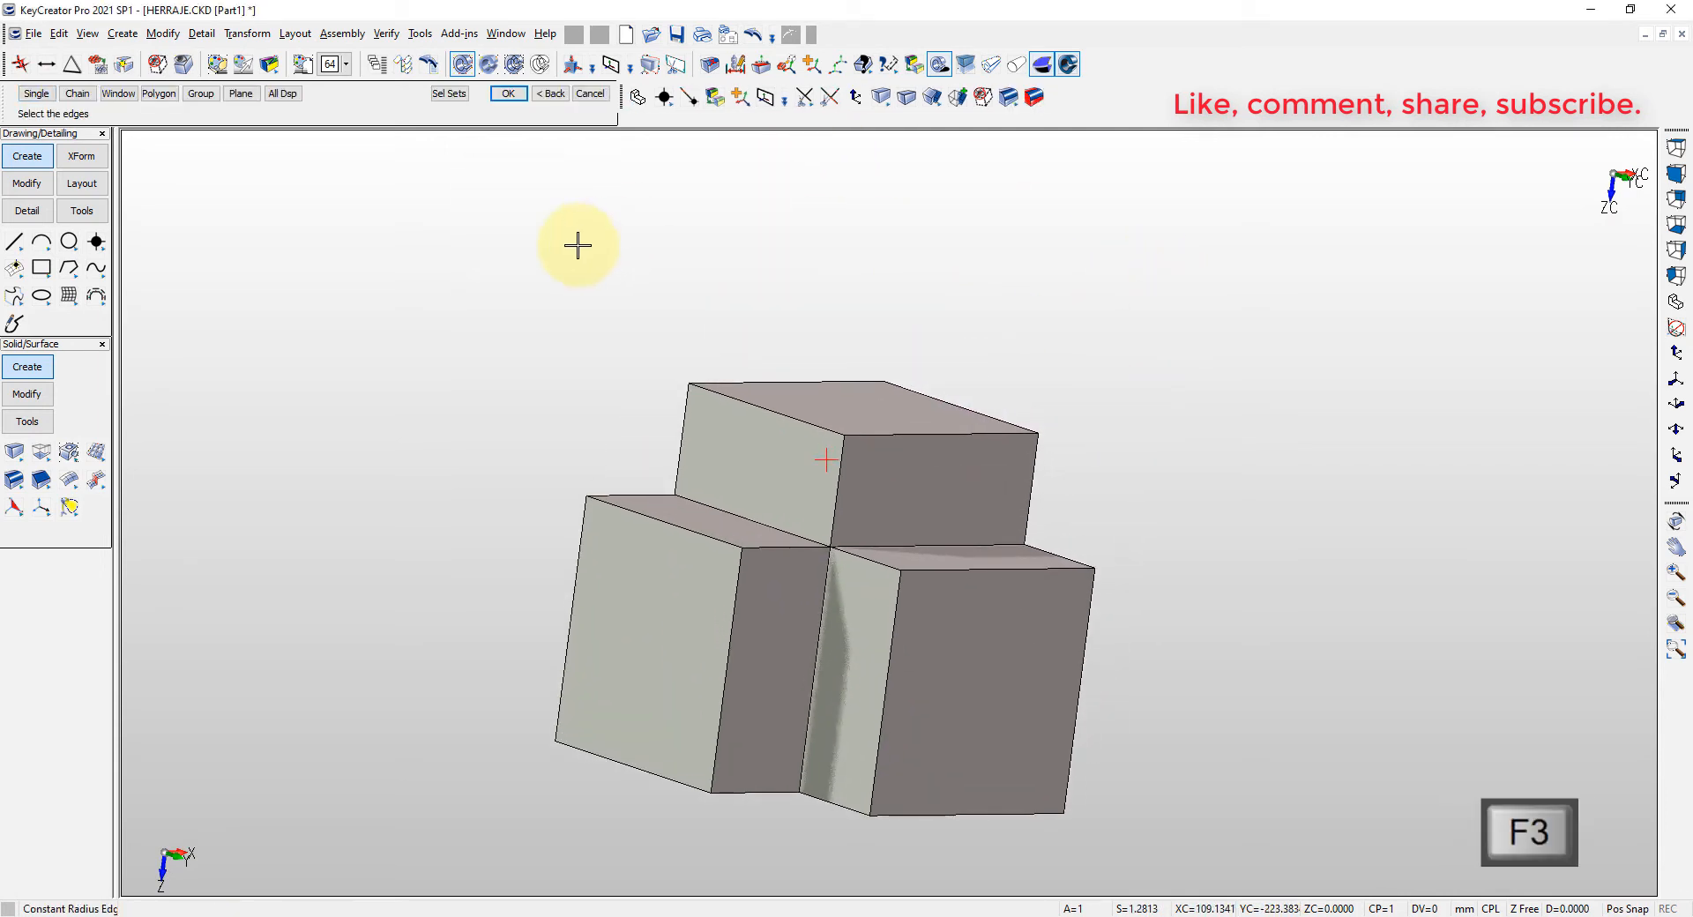
click(868, 436)
click(899, 590)
click(737, 601)
click(699, 541)
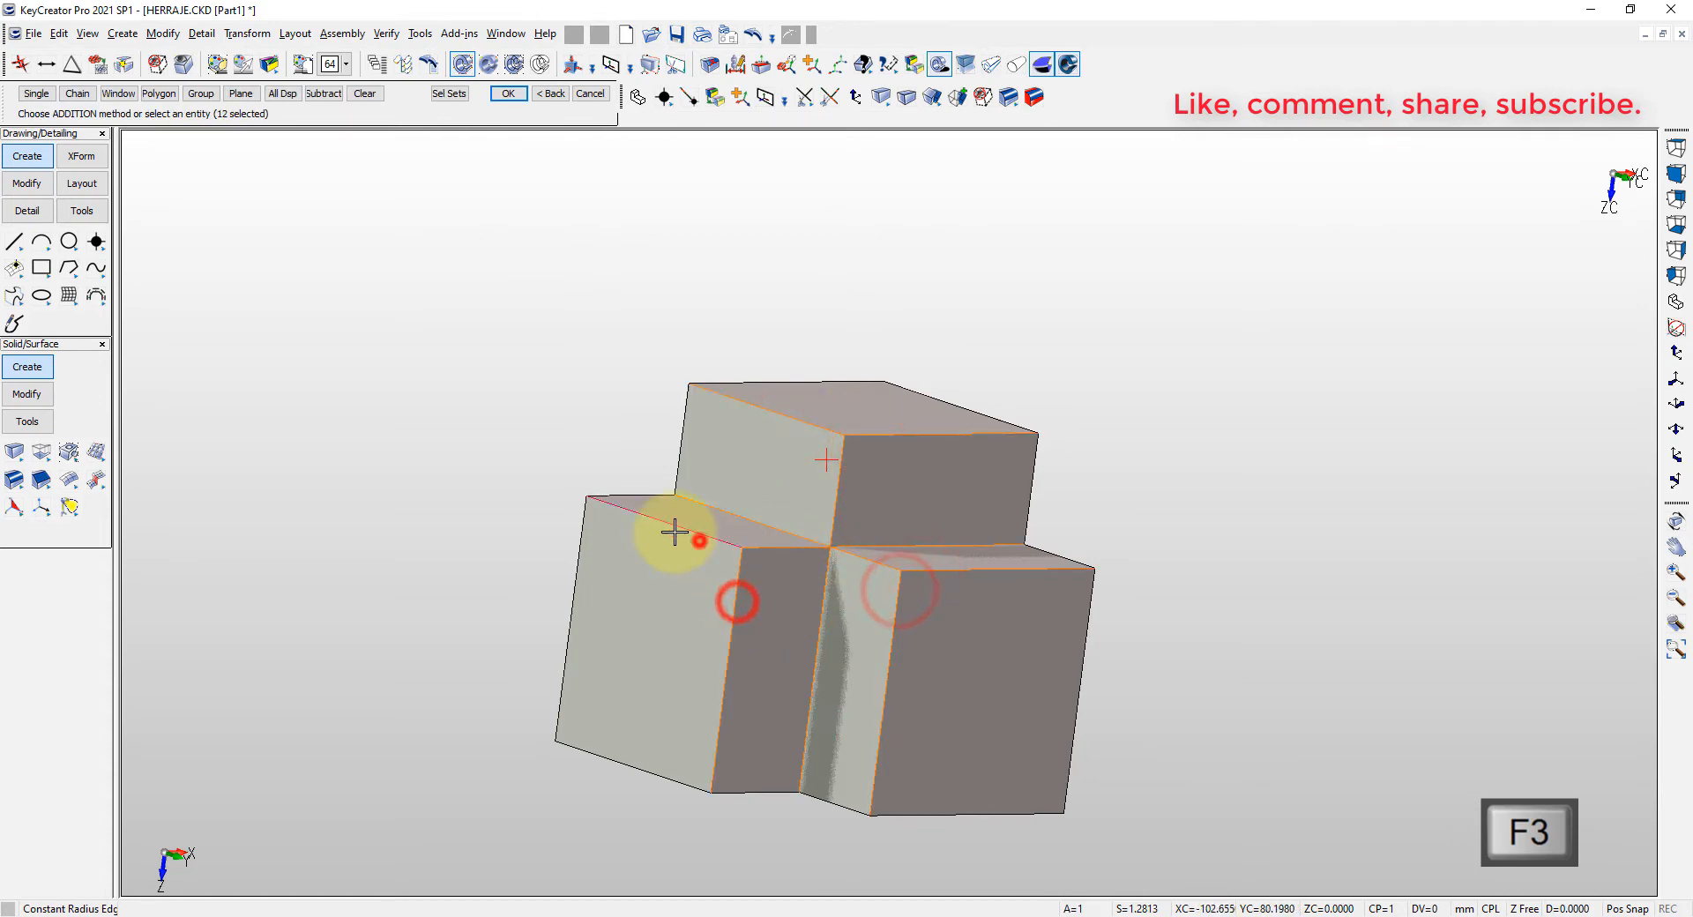
key(Return)
- Unhide the three beams around the blended block and show the model in isometric view
middle_drag(944, 446, 1049, 476)
key(alt+7)
key(alt+a)
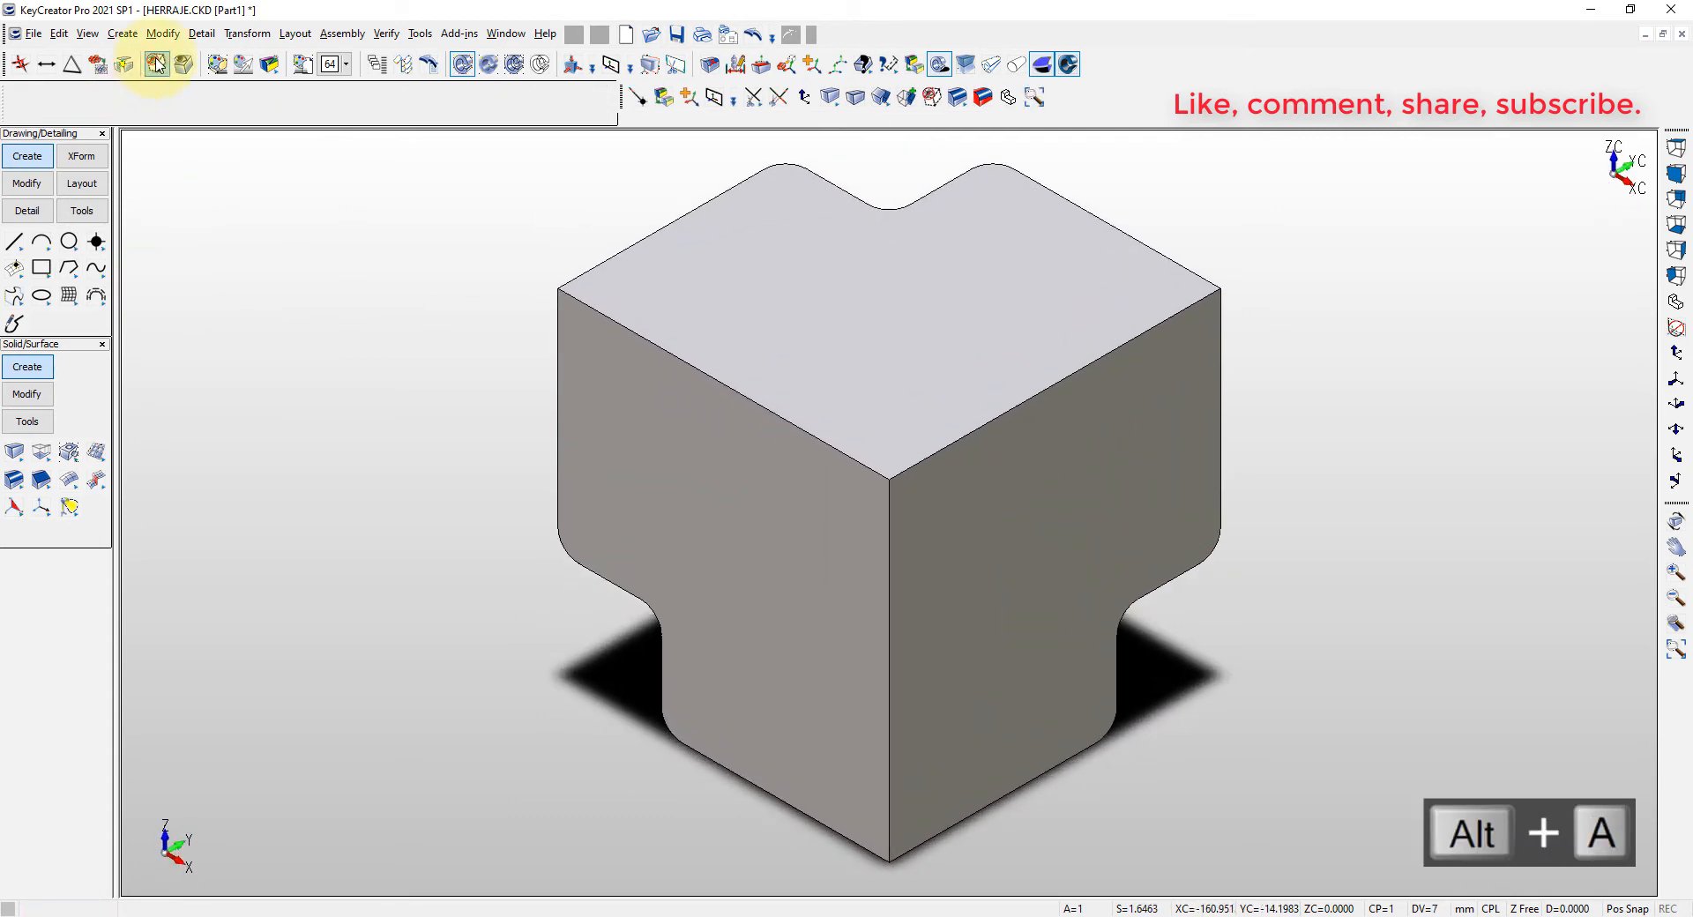
click(181, 63)
click(412, 248)
click(401, 594)
scroll(406, 600, down, 6)
click(580, 268)
key(Return)
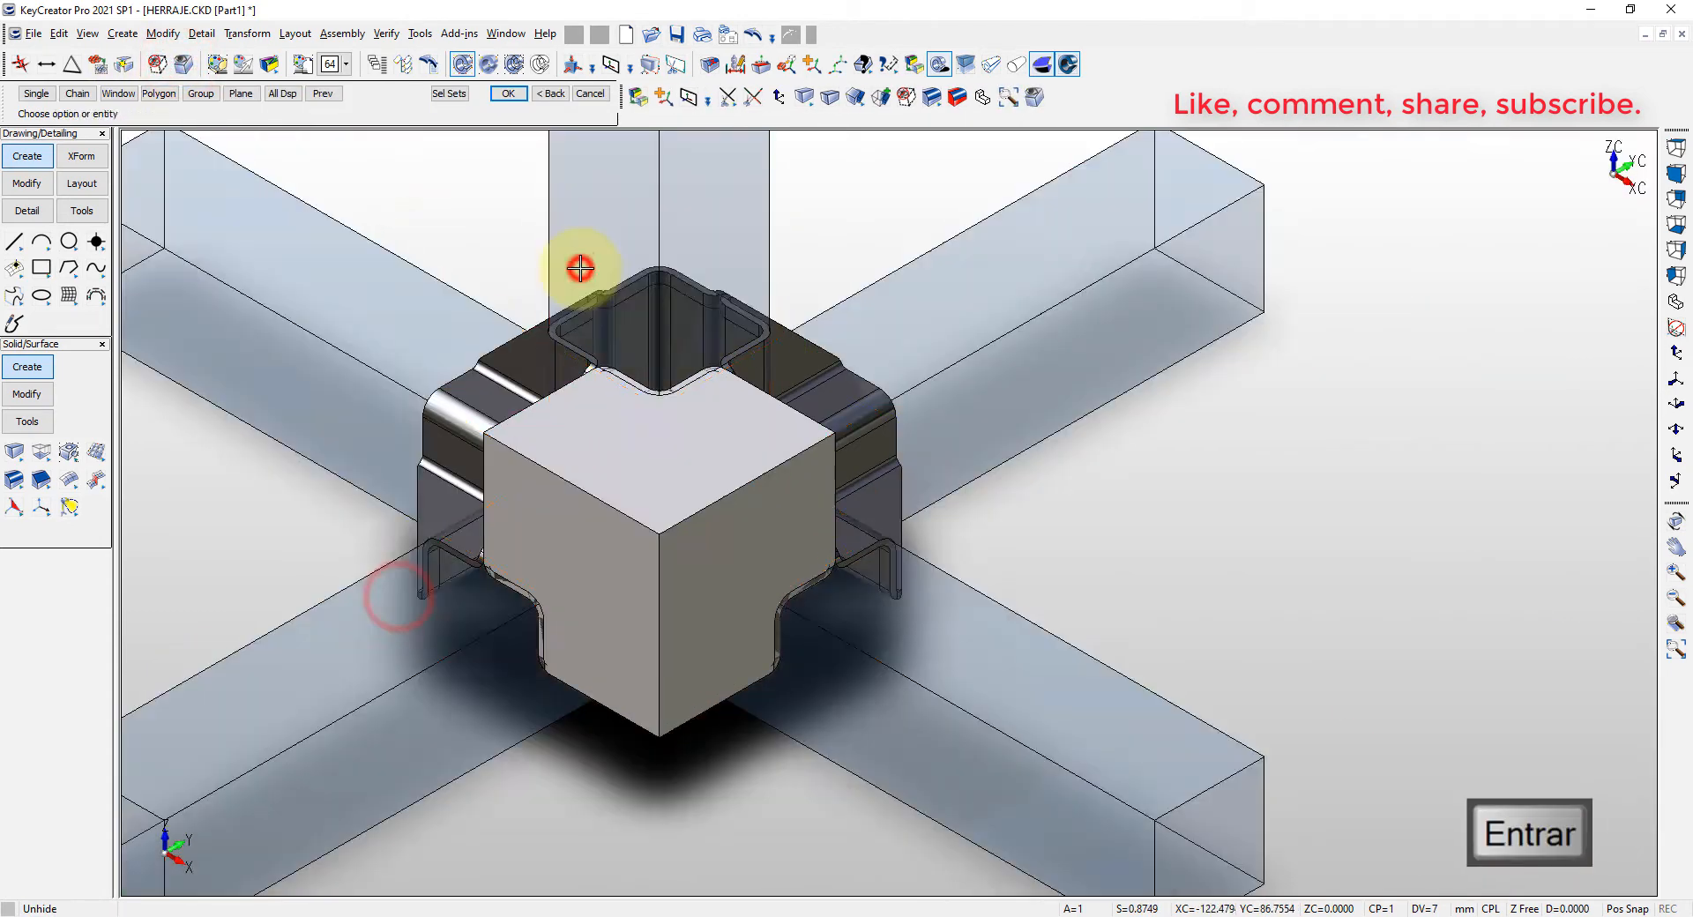
key(Escape)
key(alt+a)
key(Escape)
- Shell the block inward with a 2.5 mm wall, opening its three large outer faces
right_click(1112, 198)
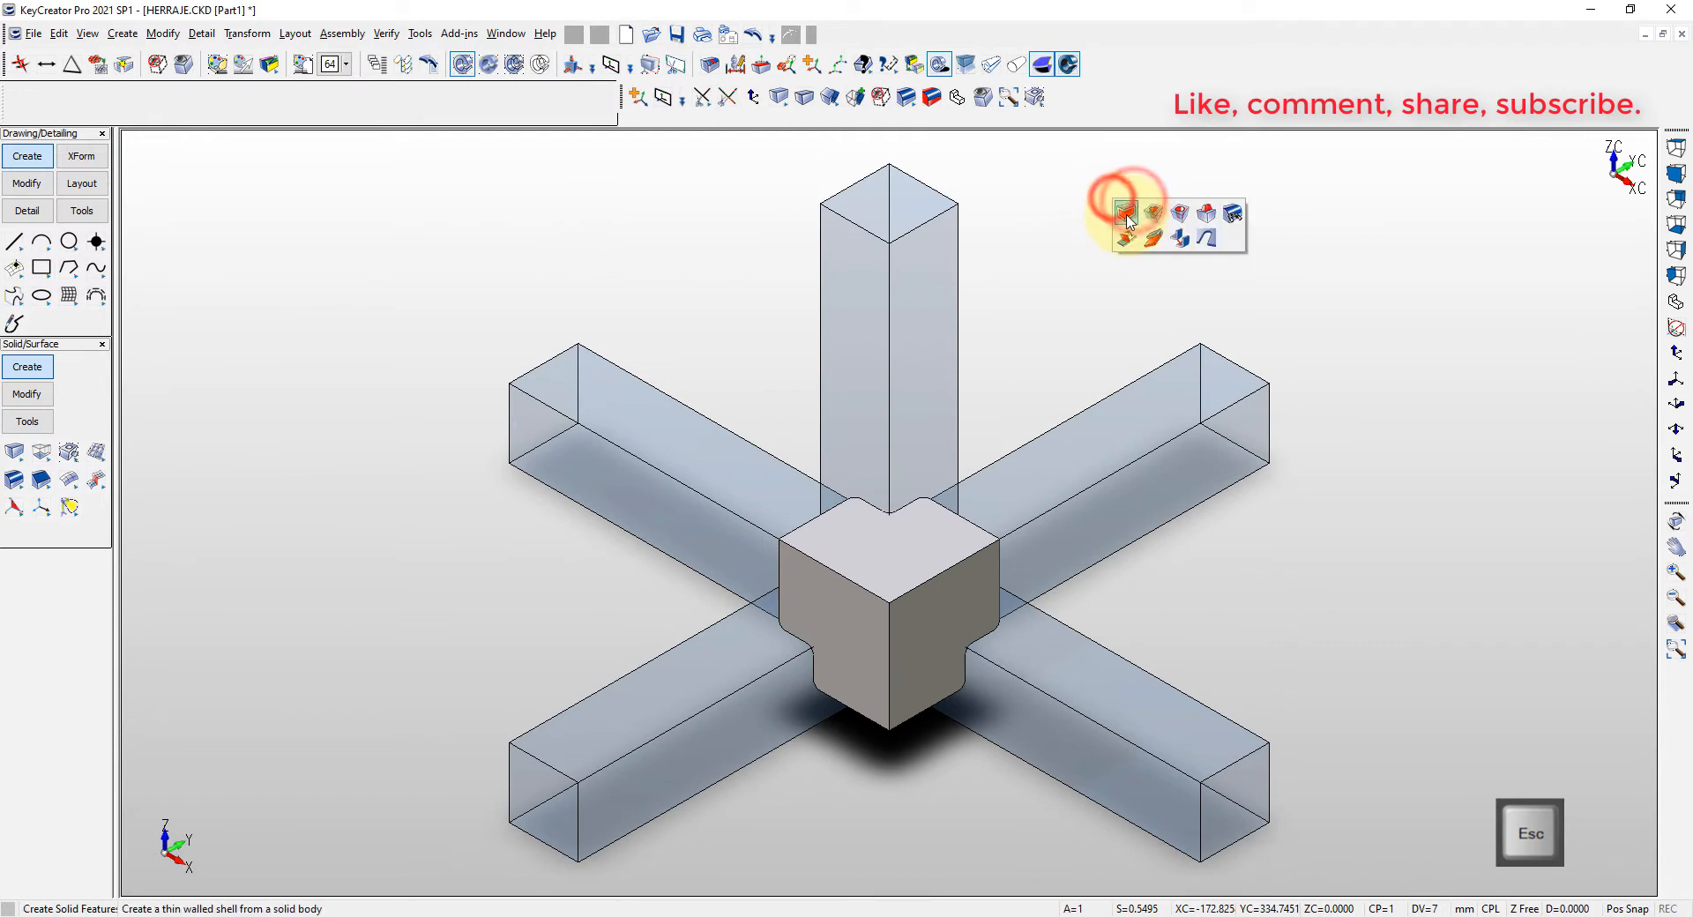
click(1127, 219)
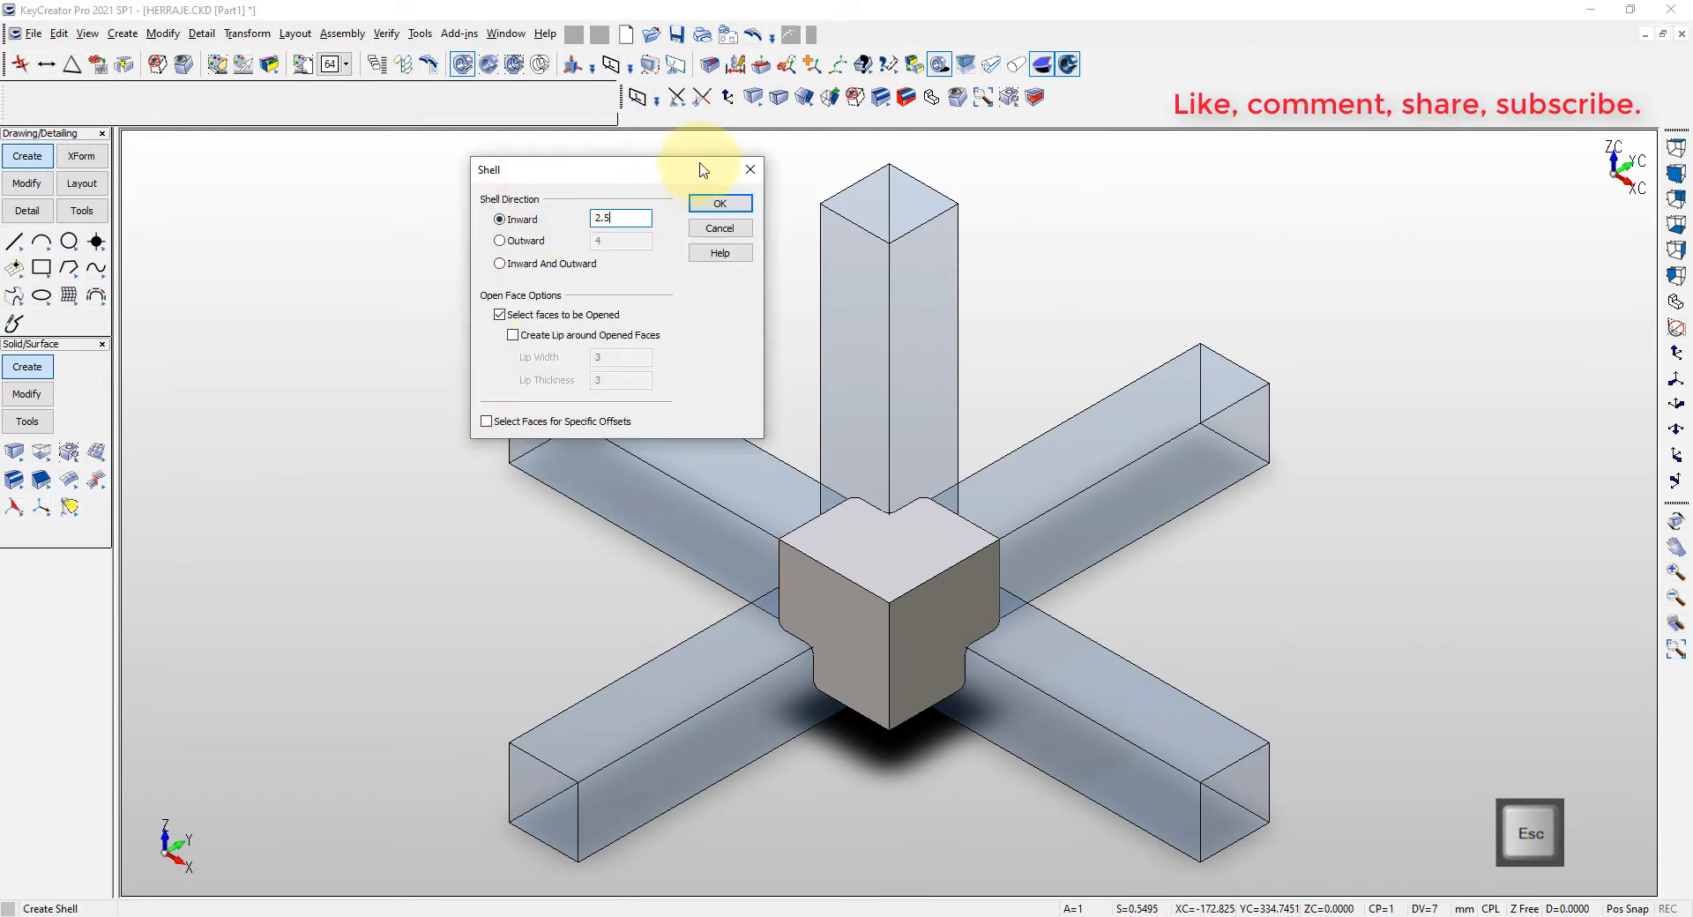
click(720, 203)
click(854, 620)
click(914, 618)
key(Return)
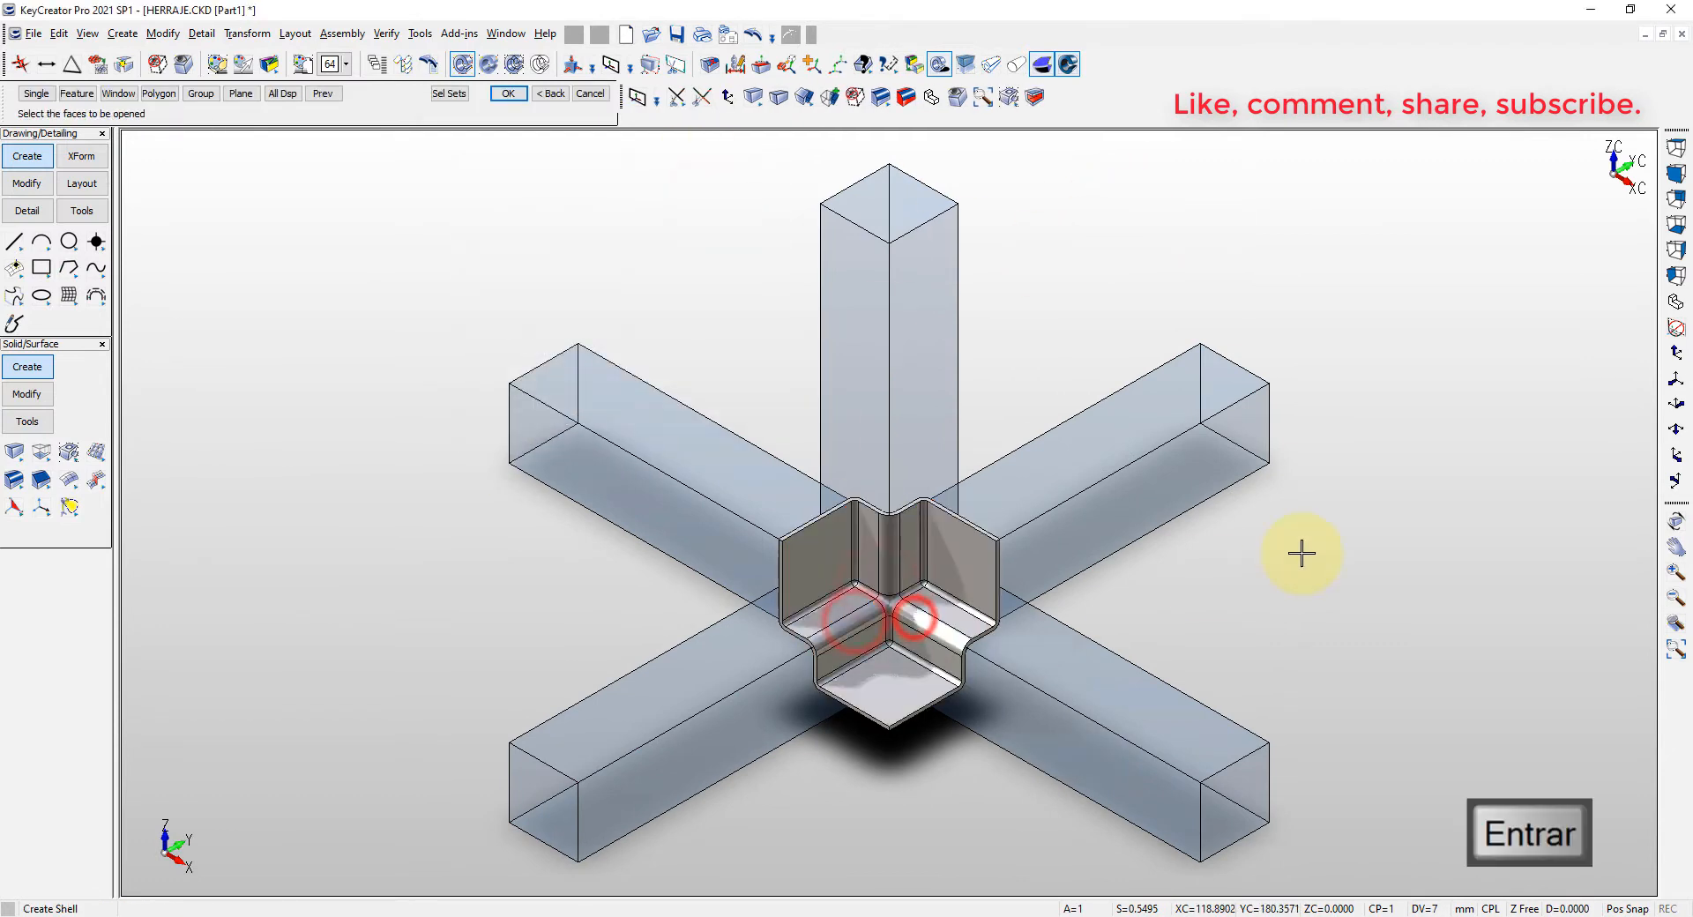
key(Escape)
- Chamfer the outer corner edge of each of the bracket's three flanges at 45 degrees
middle_drag(896, 695, 775, 423)
scroll(1023, 495, up, 5)
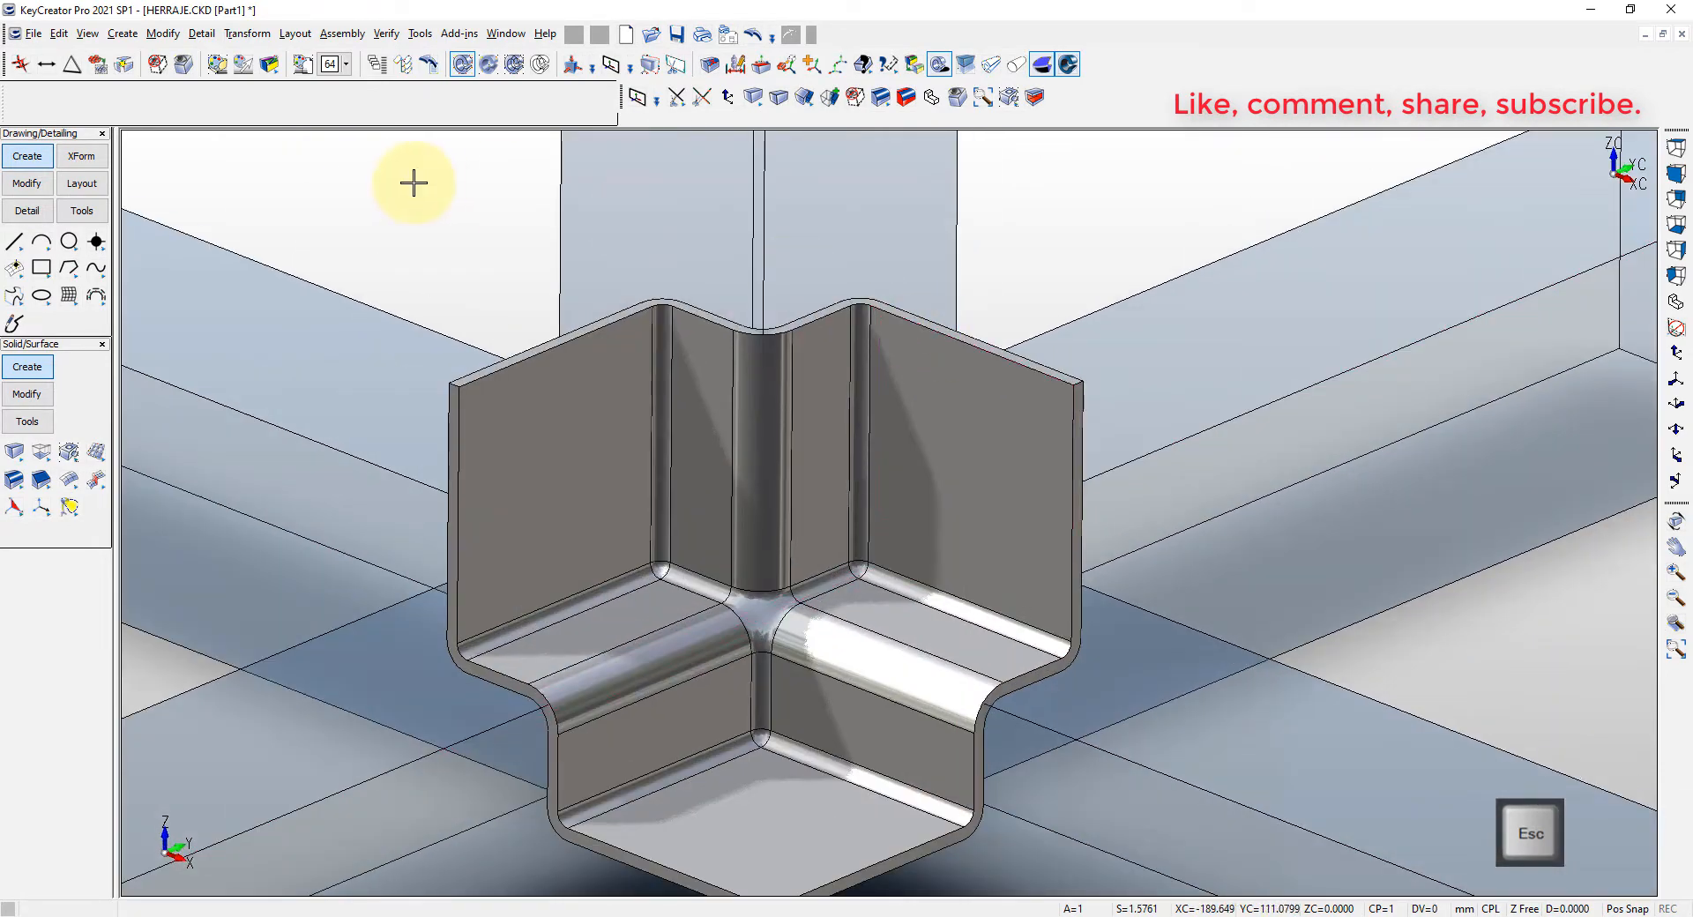
click(39, 482)
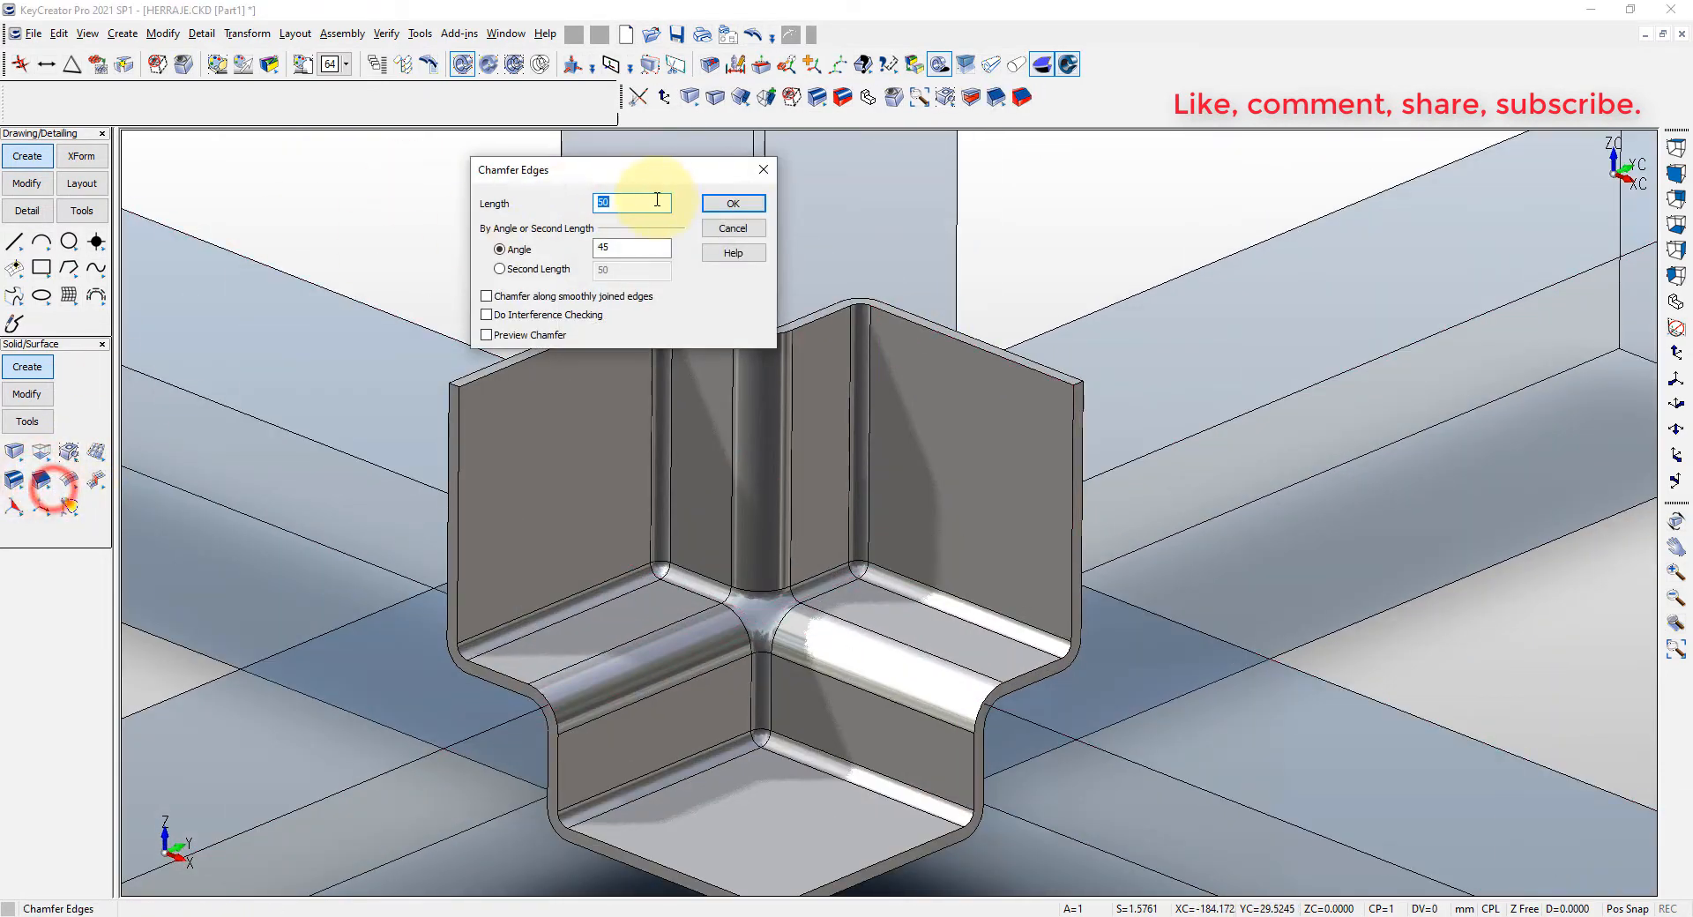
click(733, 203)
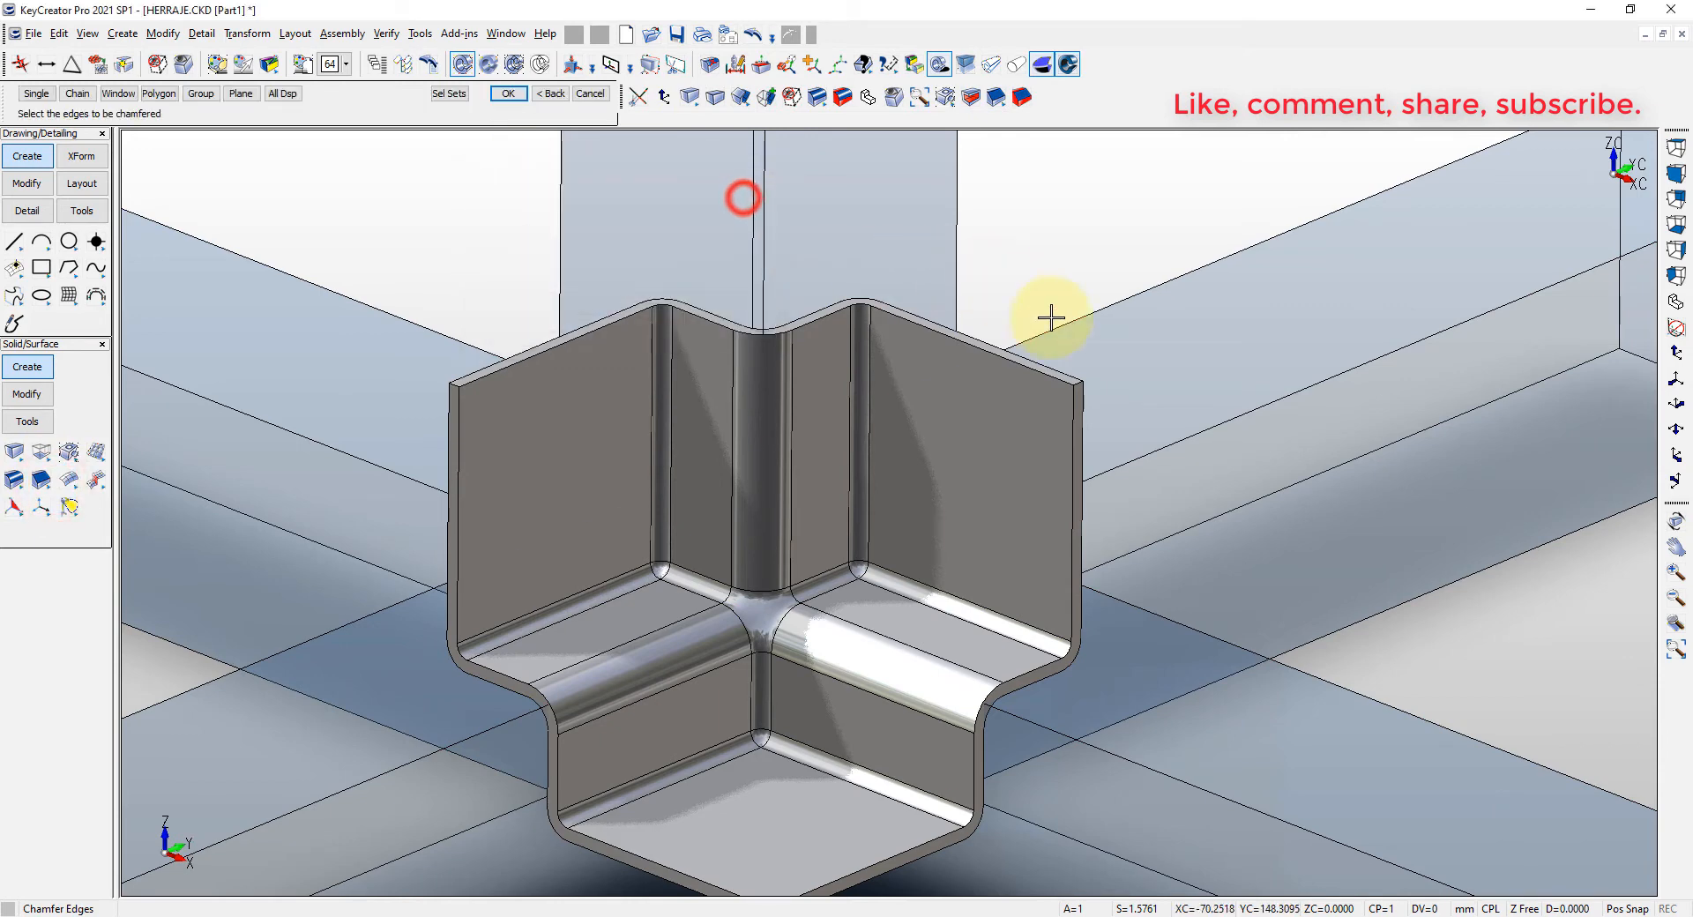
key(F3)
click(1063, 363)
click(424, 362)
drag(470, 406, 474, 412)
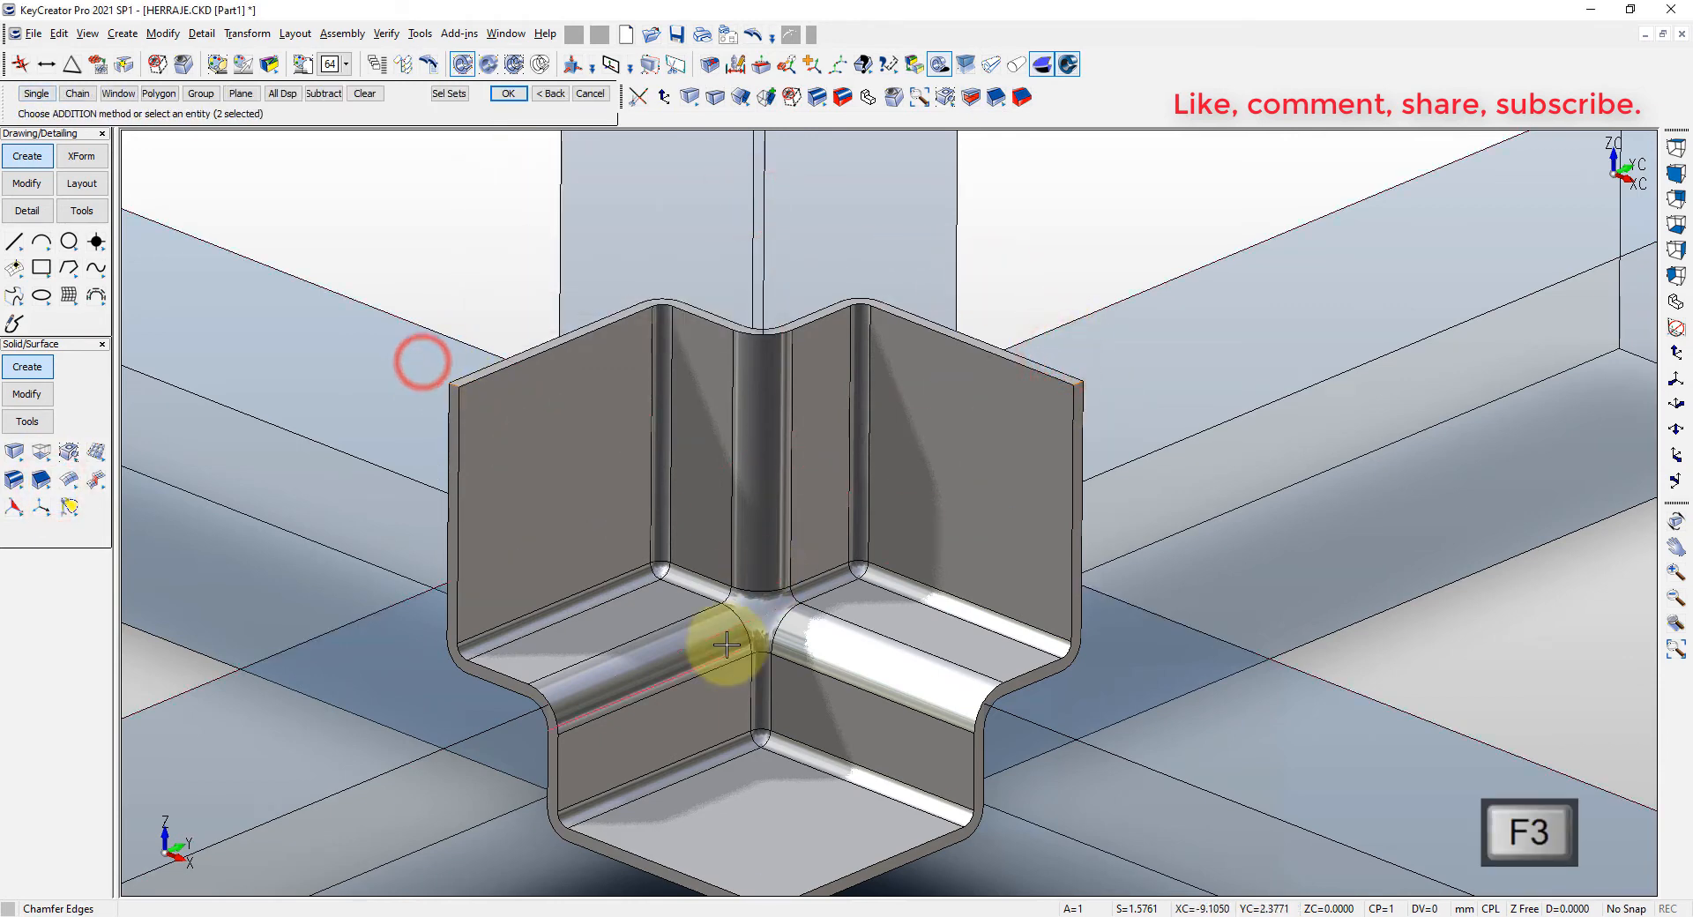
scroll(731, 648, down, 3)
click(754, 716)
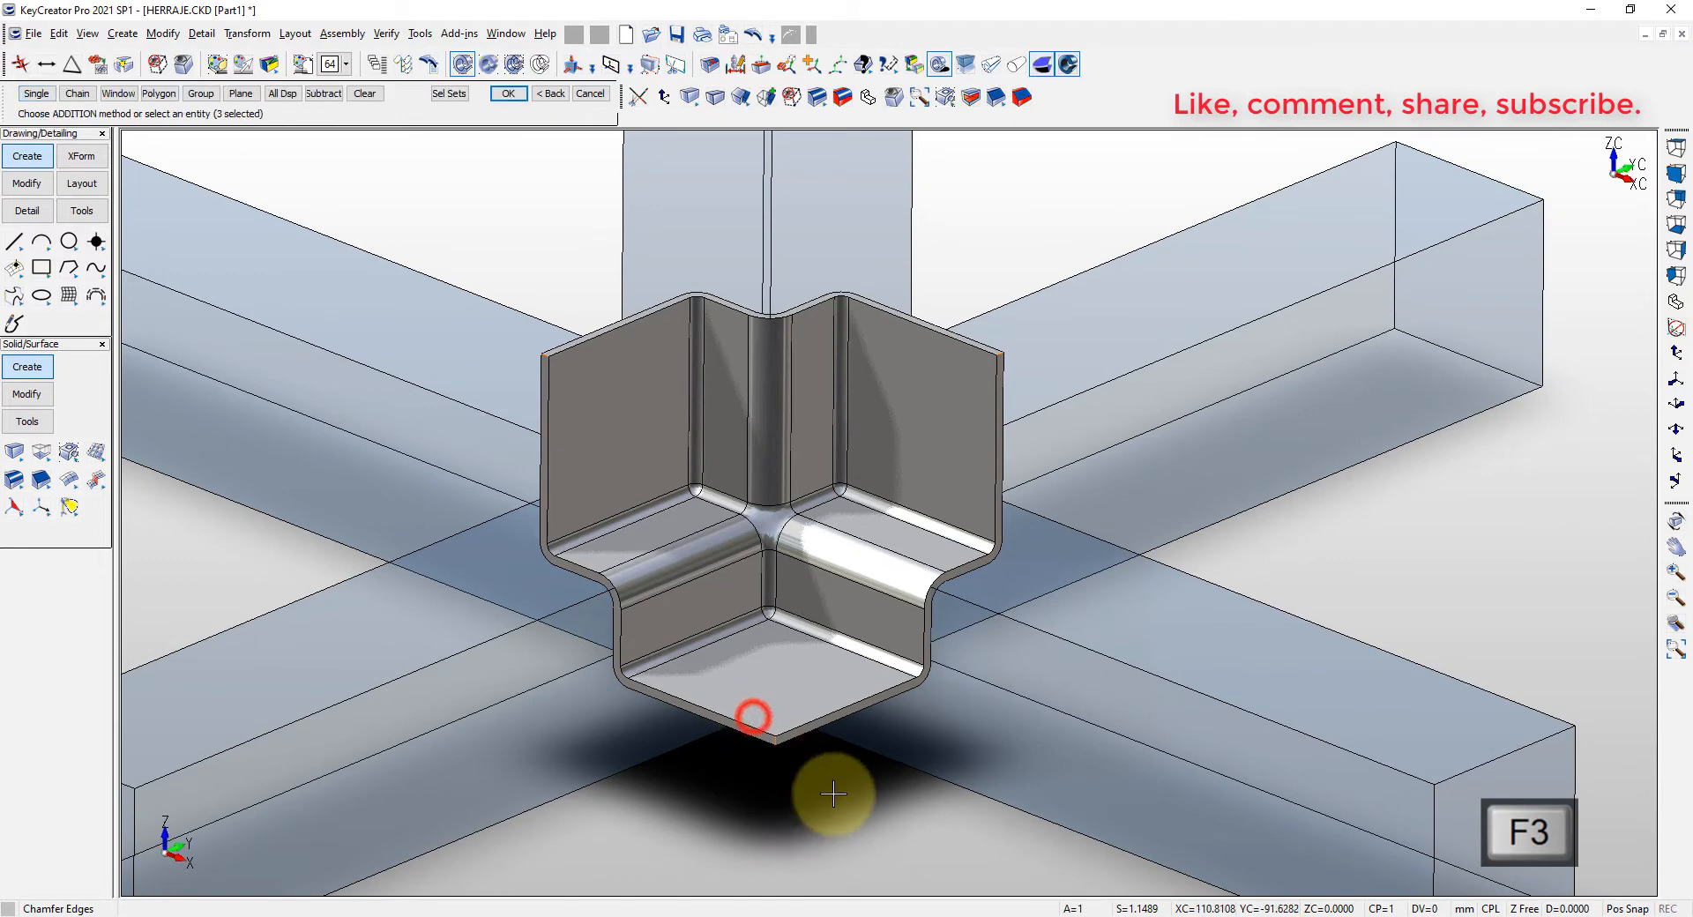
key(Return)
key(Escape)
- Round the corner edges at both ends of the three chamfers with constant-radius edge blends
click(842, 95)
key(Return)
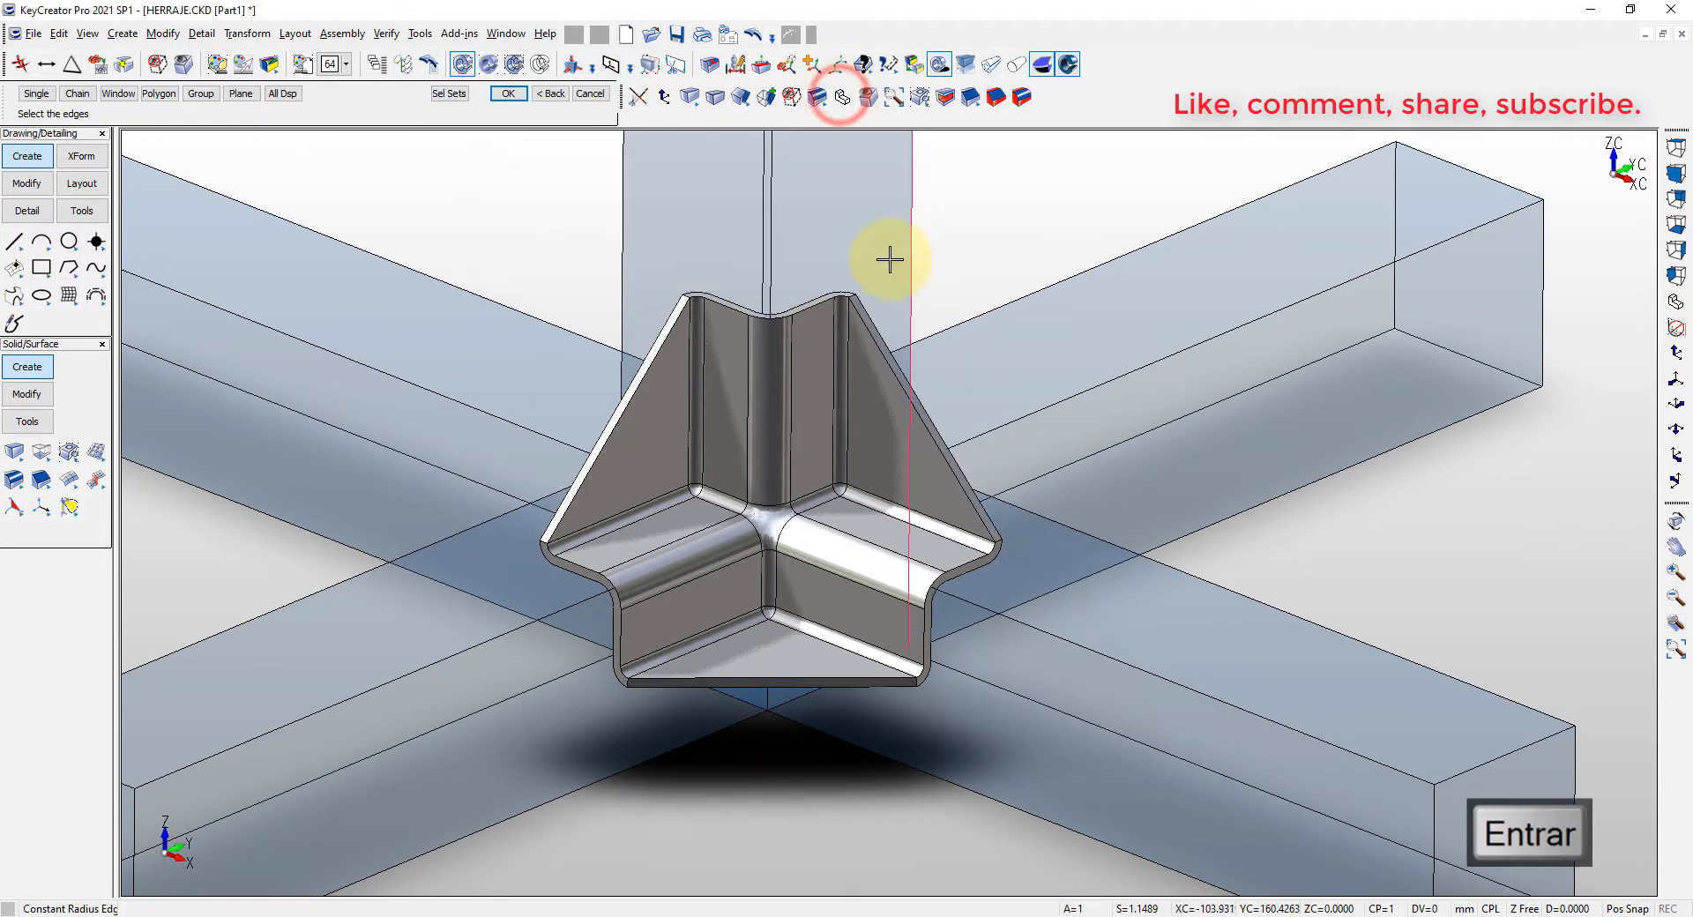
scroll(866, 313, up, 5)
click(392, 316)
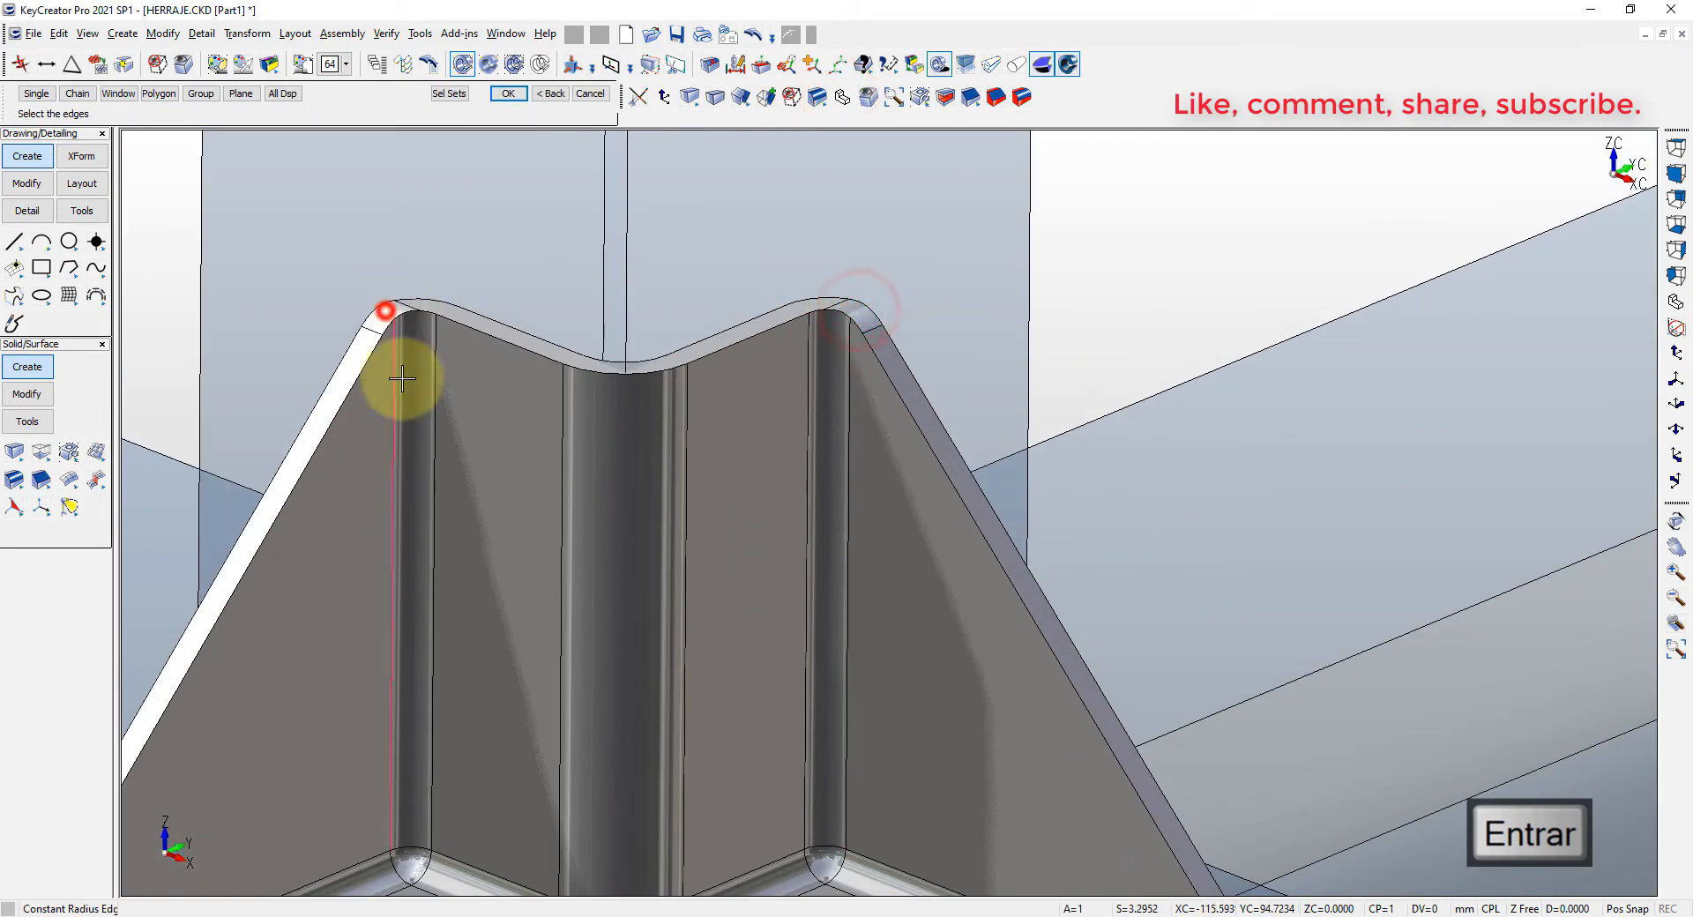
scroll(402, 377, down, 4)
click(300, 525)
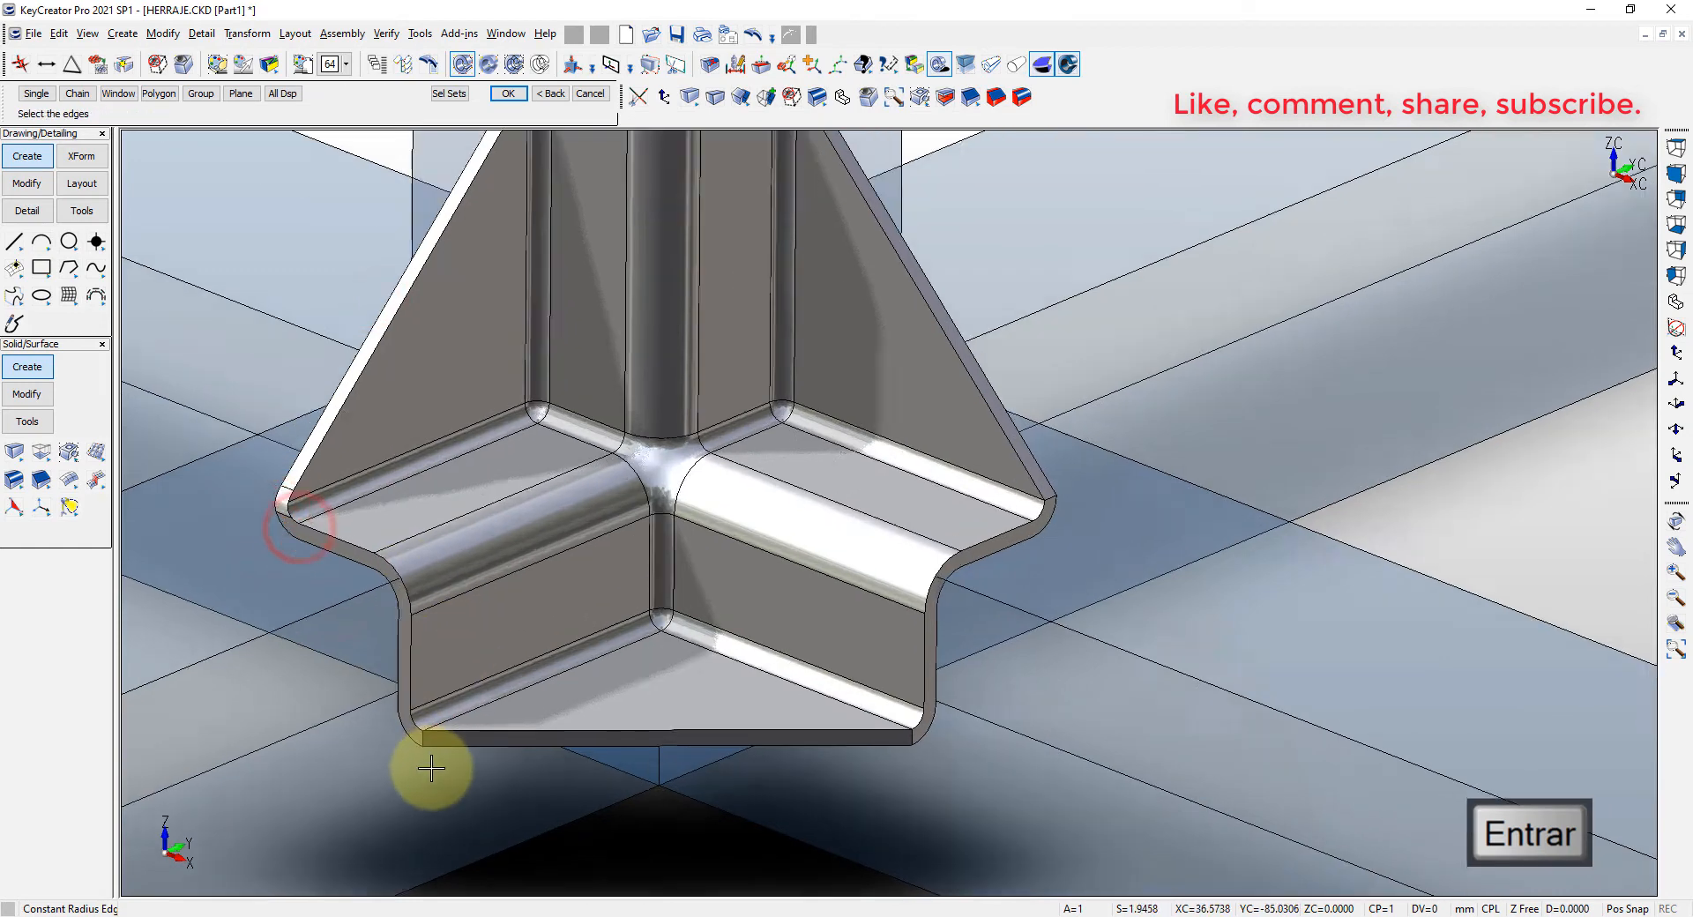
scroll(414, 719, up, 4)
click(410, 704)
scroll(767, 704, down, 4)
scroll(856, 632, up, 5)
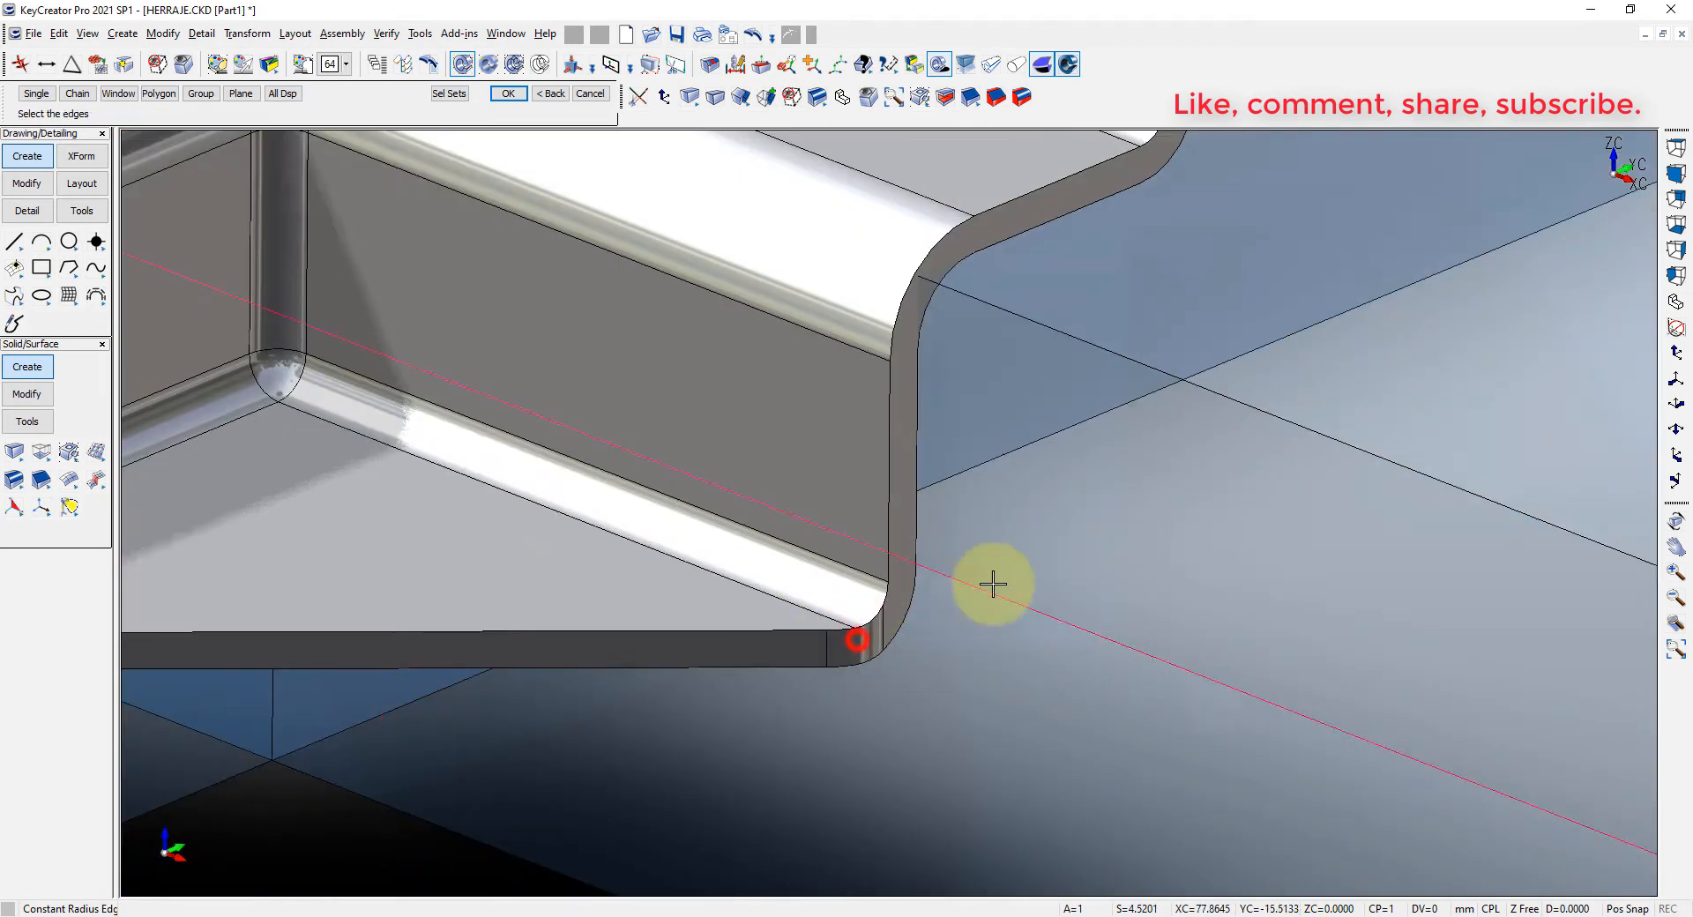
scroll(992, 584, down, 4)
click(1080, 347)
scroll(1085, 388, down, 2)
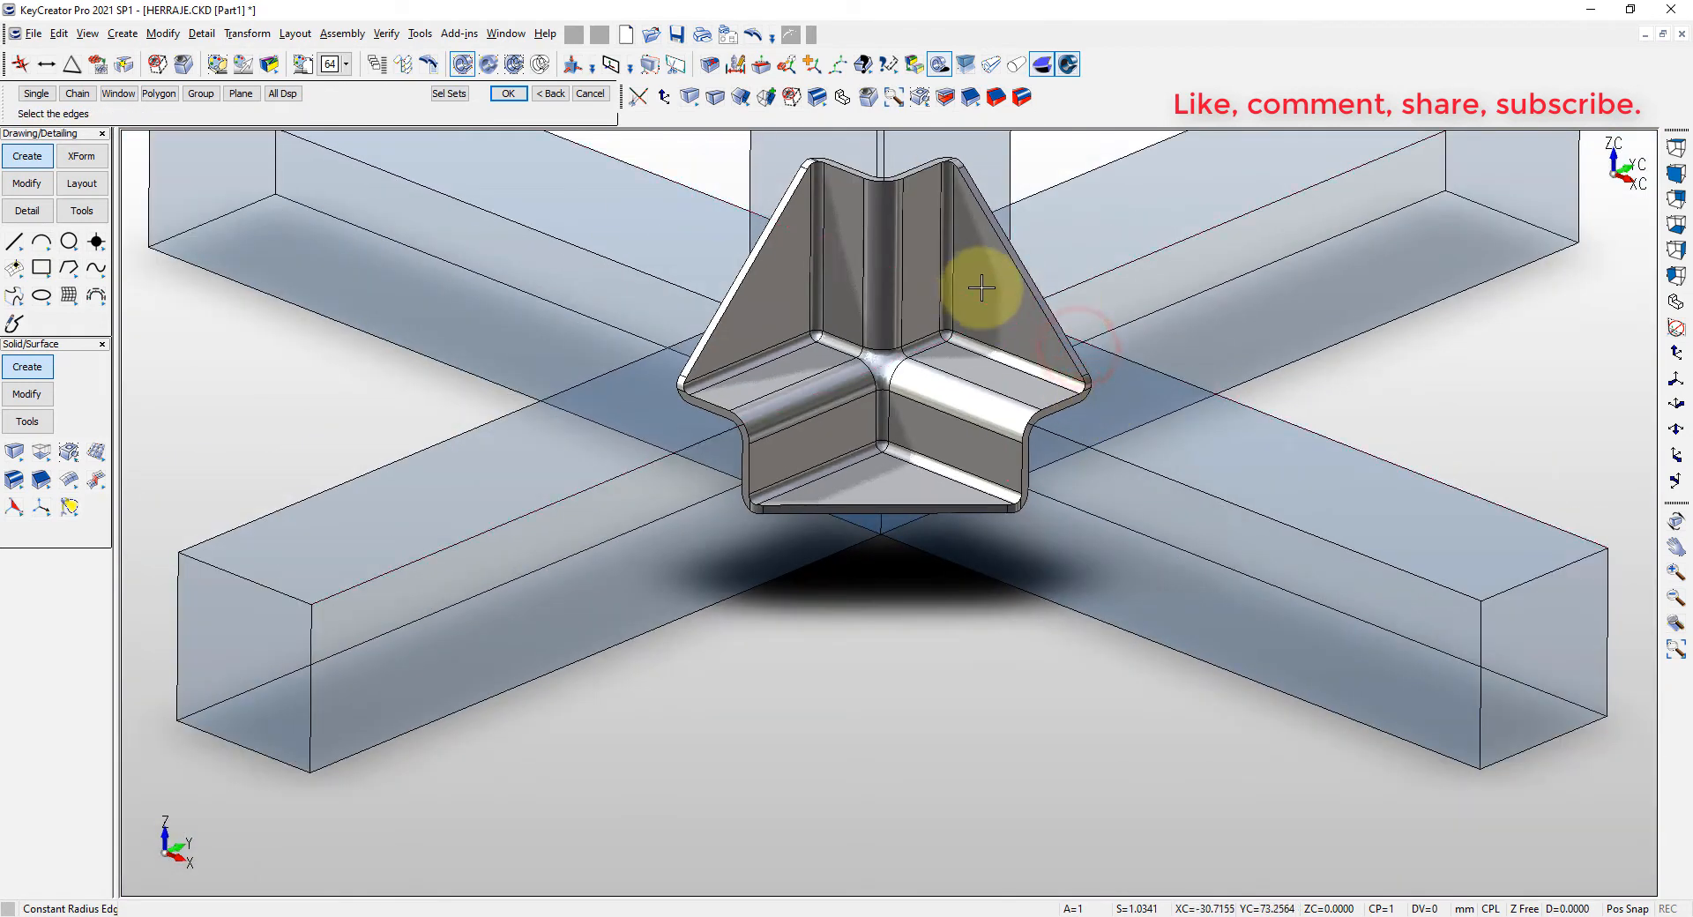
- Drill a simple through hole of diameter 10 in the bracket's right upright flange, placed normal to the face
key(alt+7)
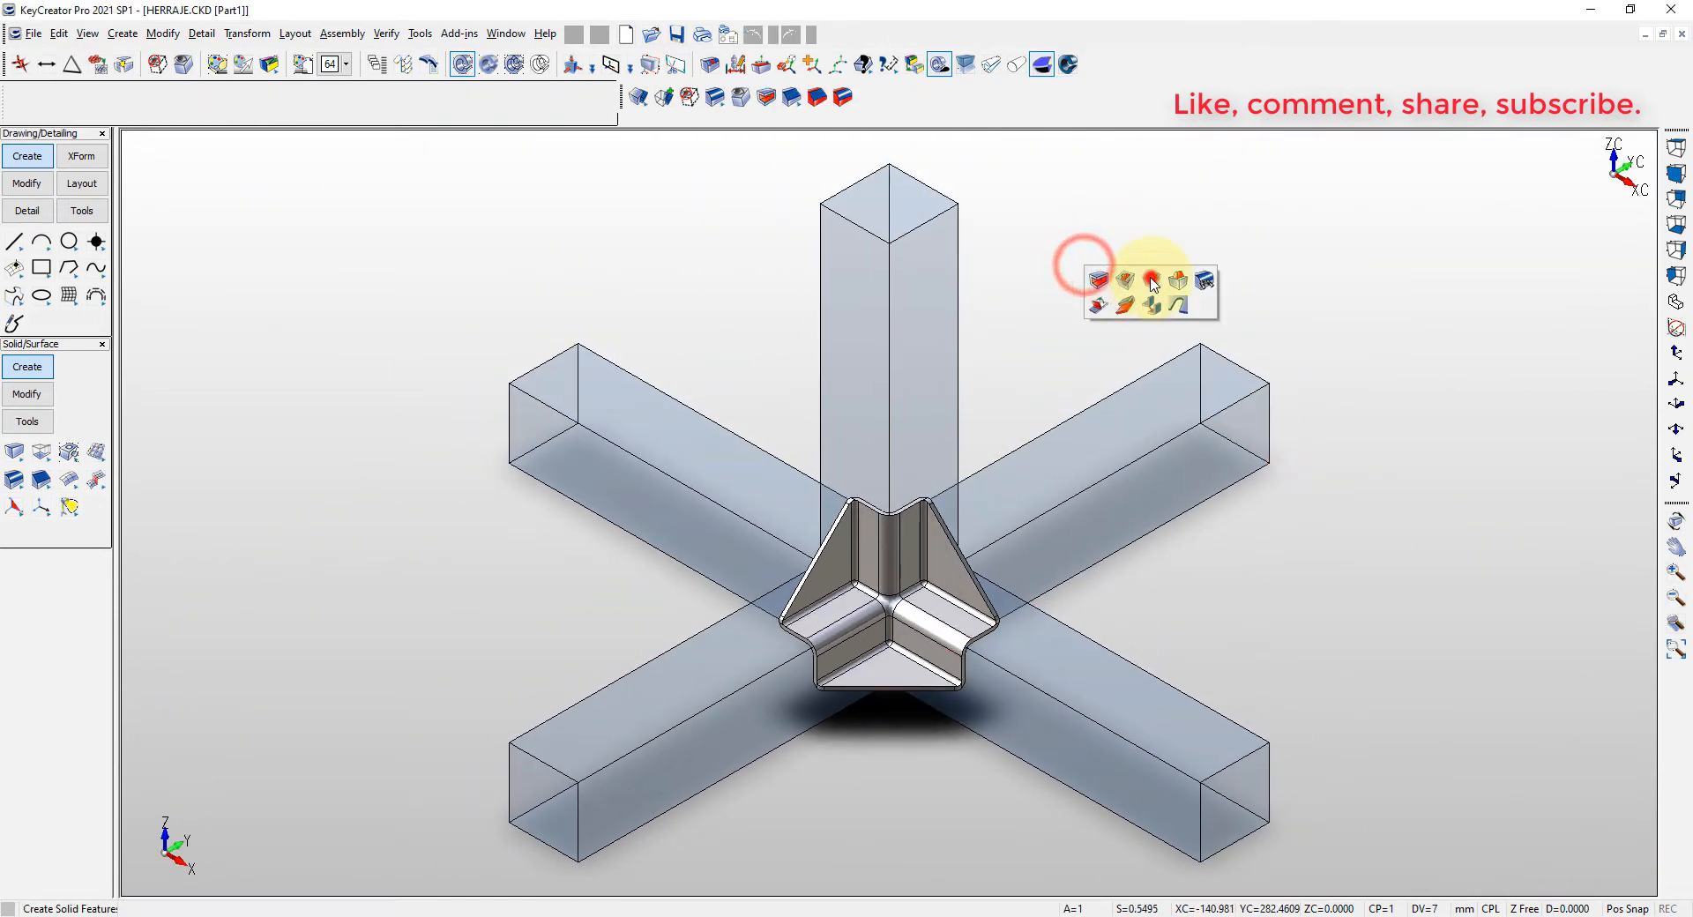
click(1151, 280)
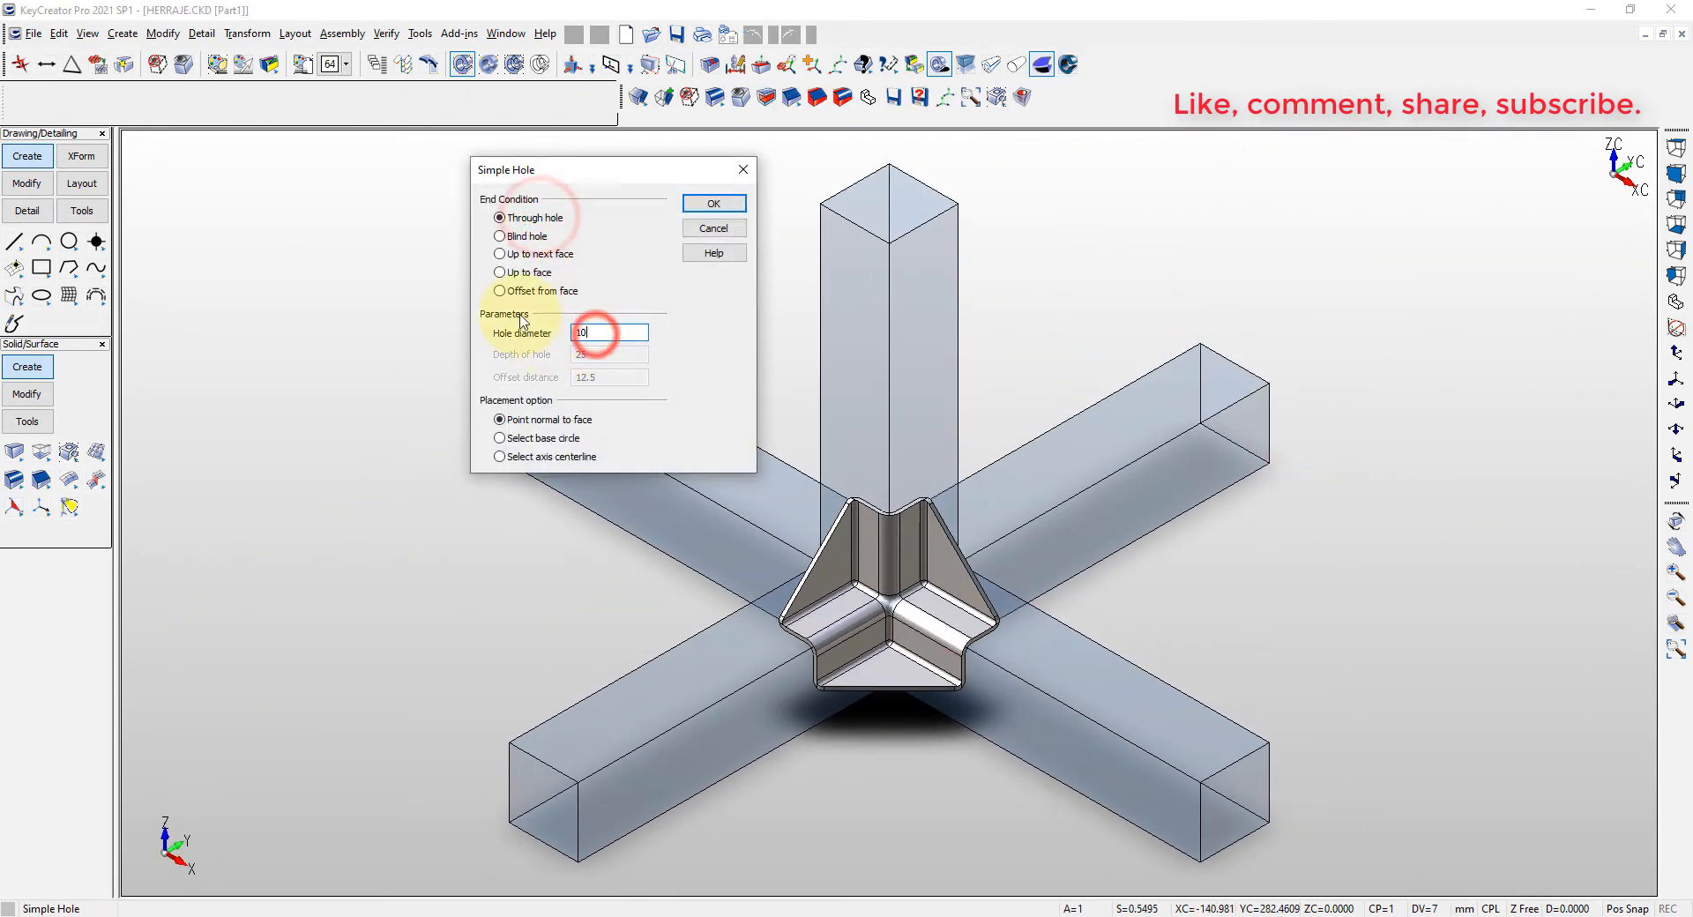
click(716, 203)
scroll(846, 492, up, 5)
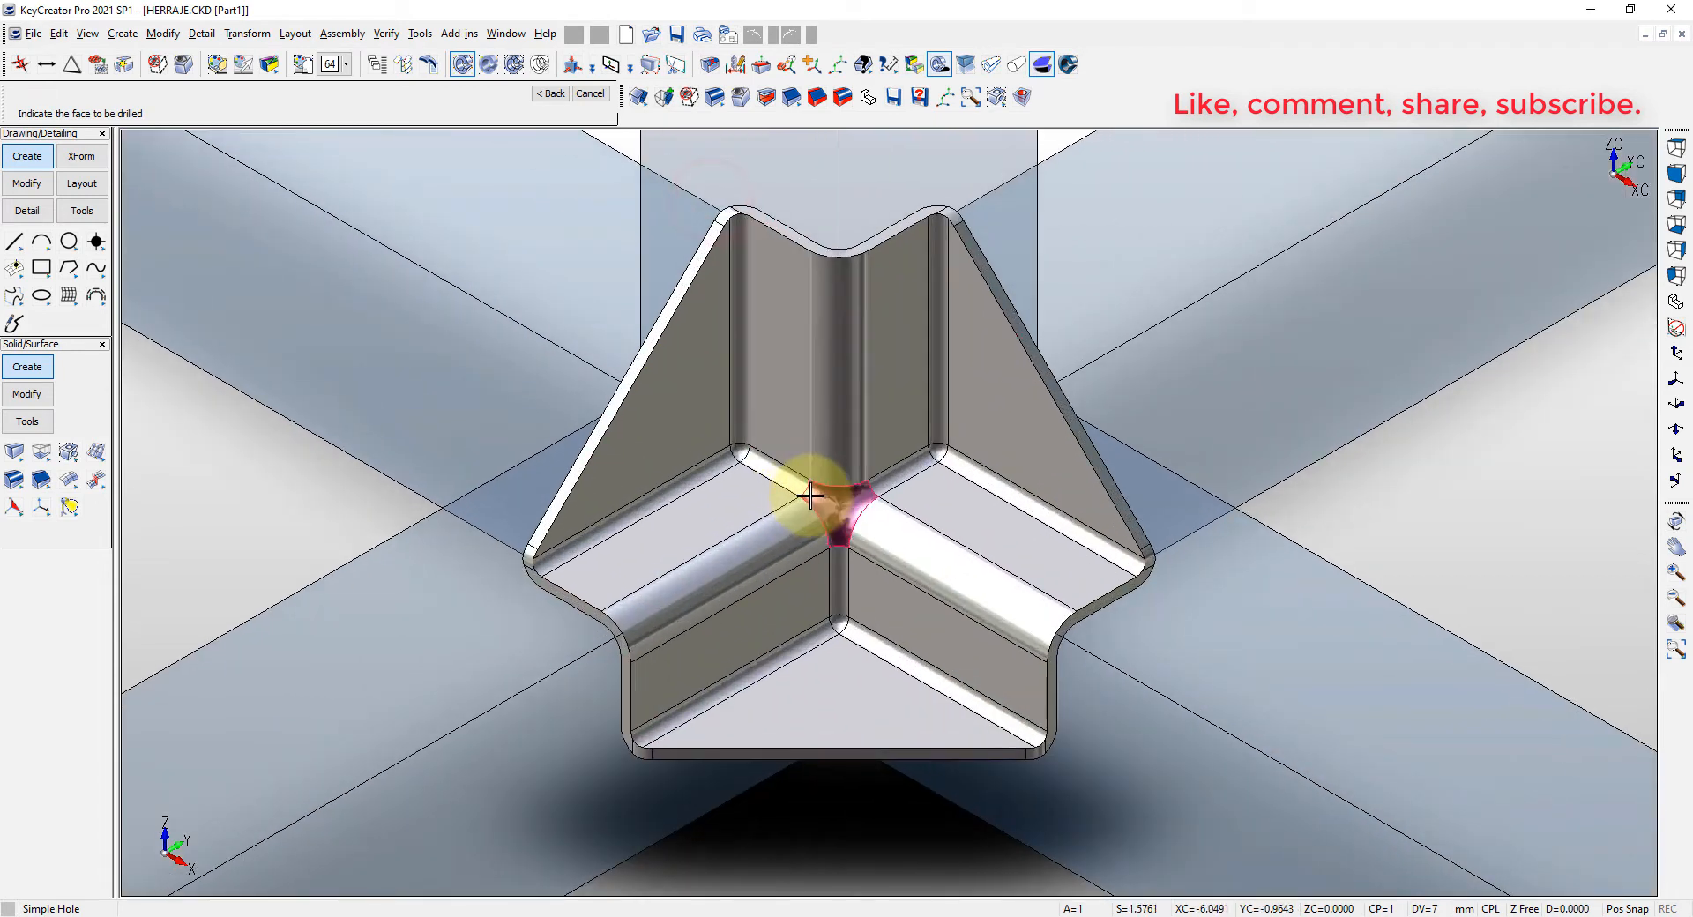
click(976, 420)
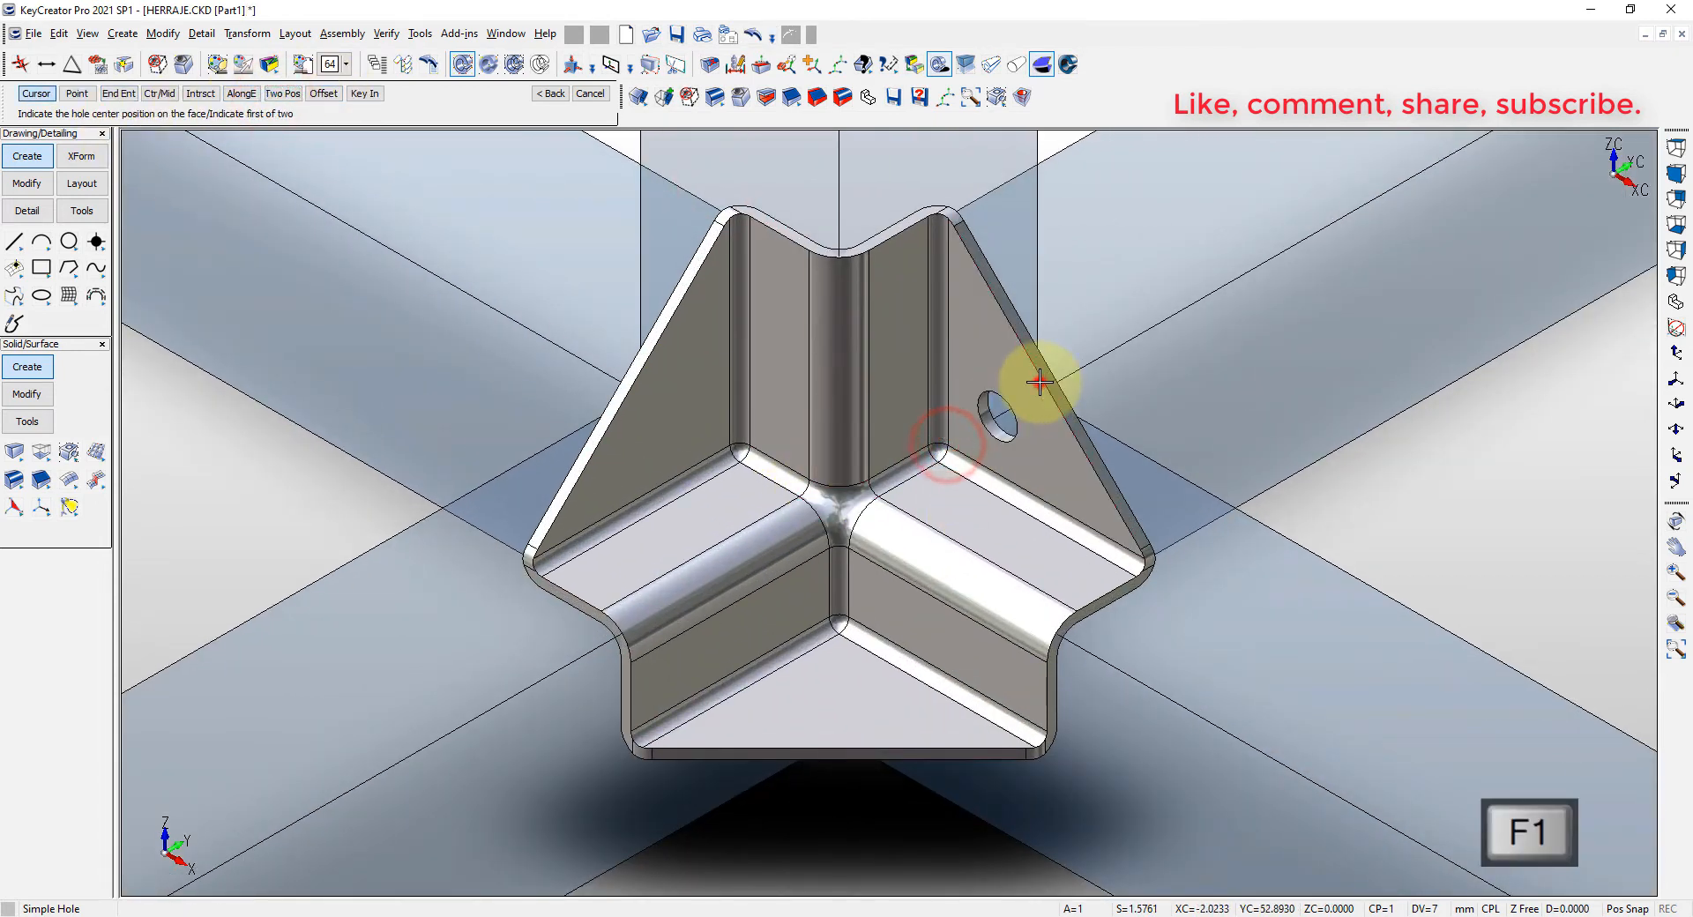
key(F10)
- Drill matching through holes in the bracket's left upright flange and bottom flange, centred between two indicated positions
click(674, 420)
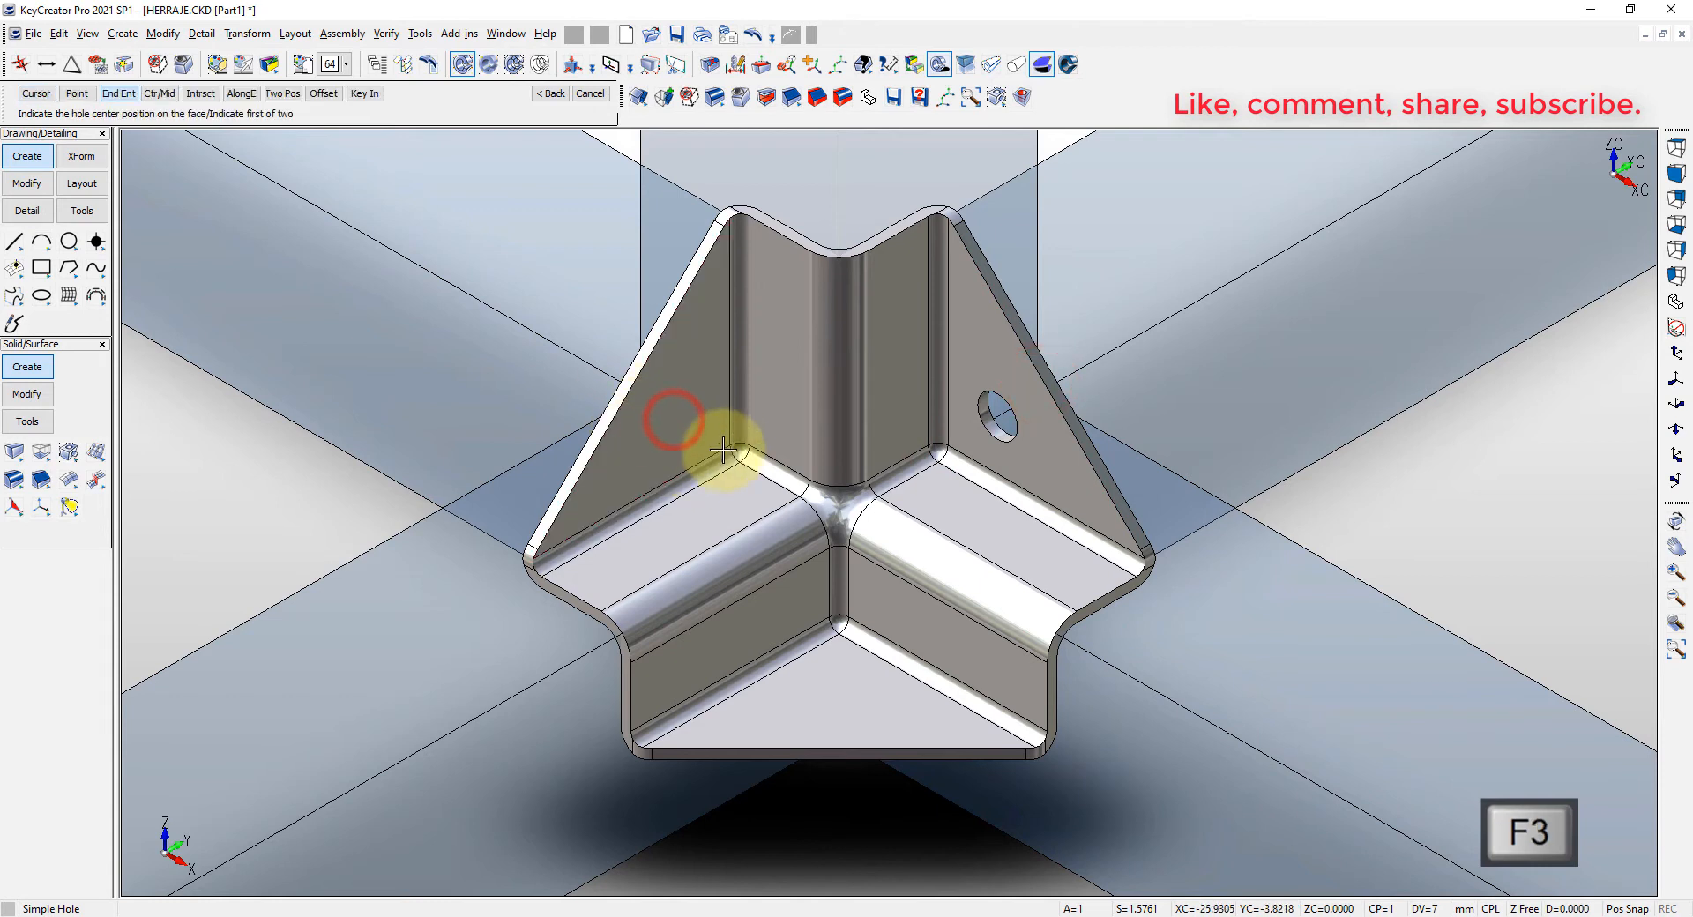
key(F10)
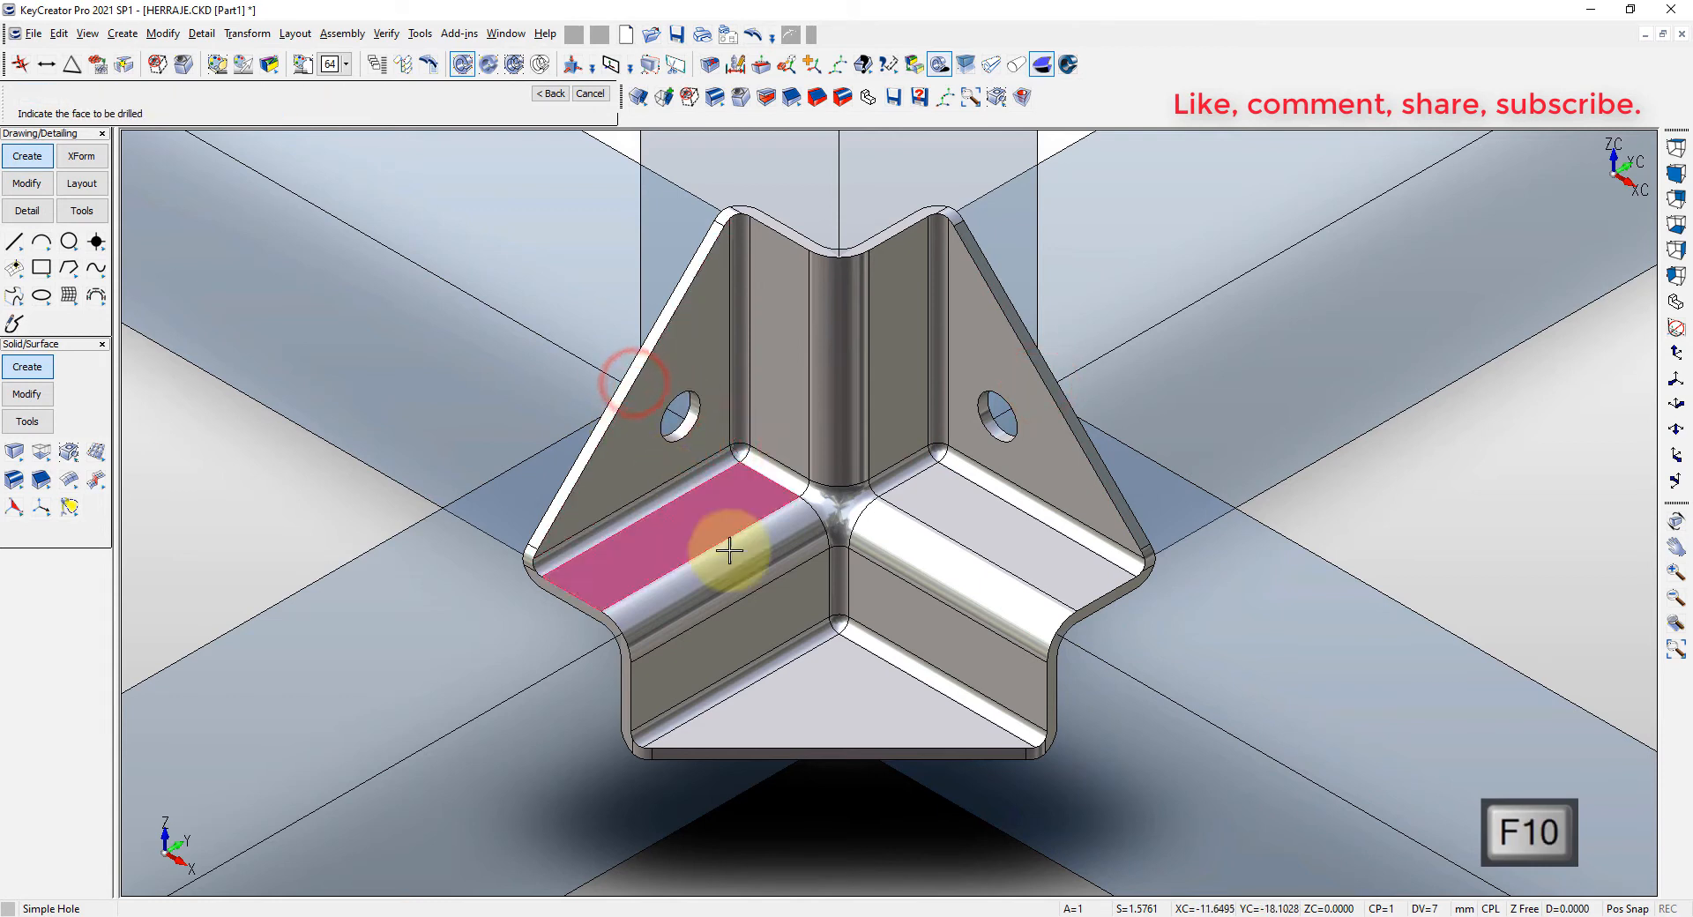
click(846, 711)
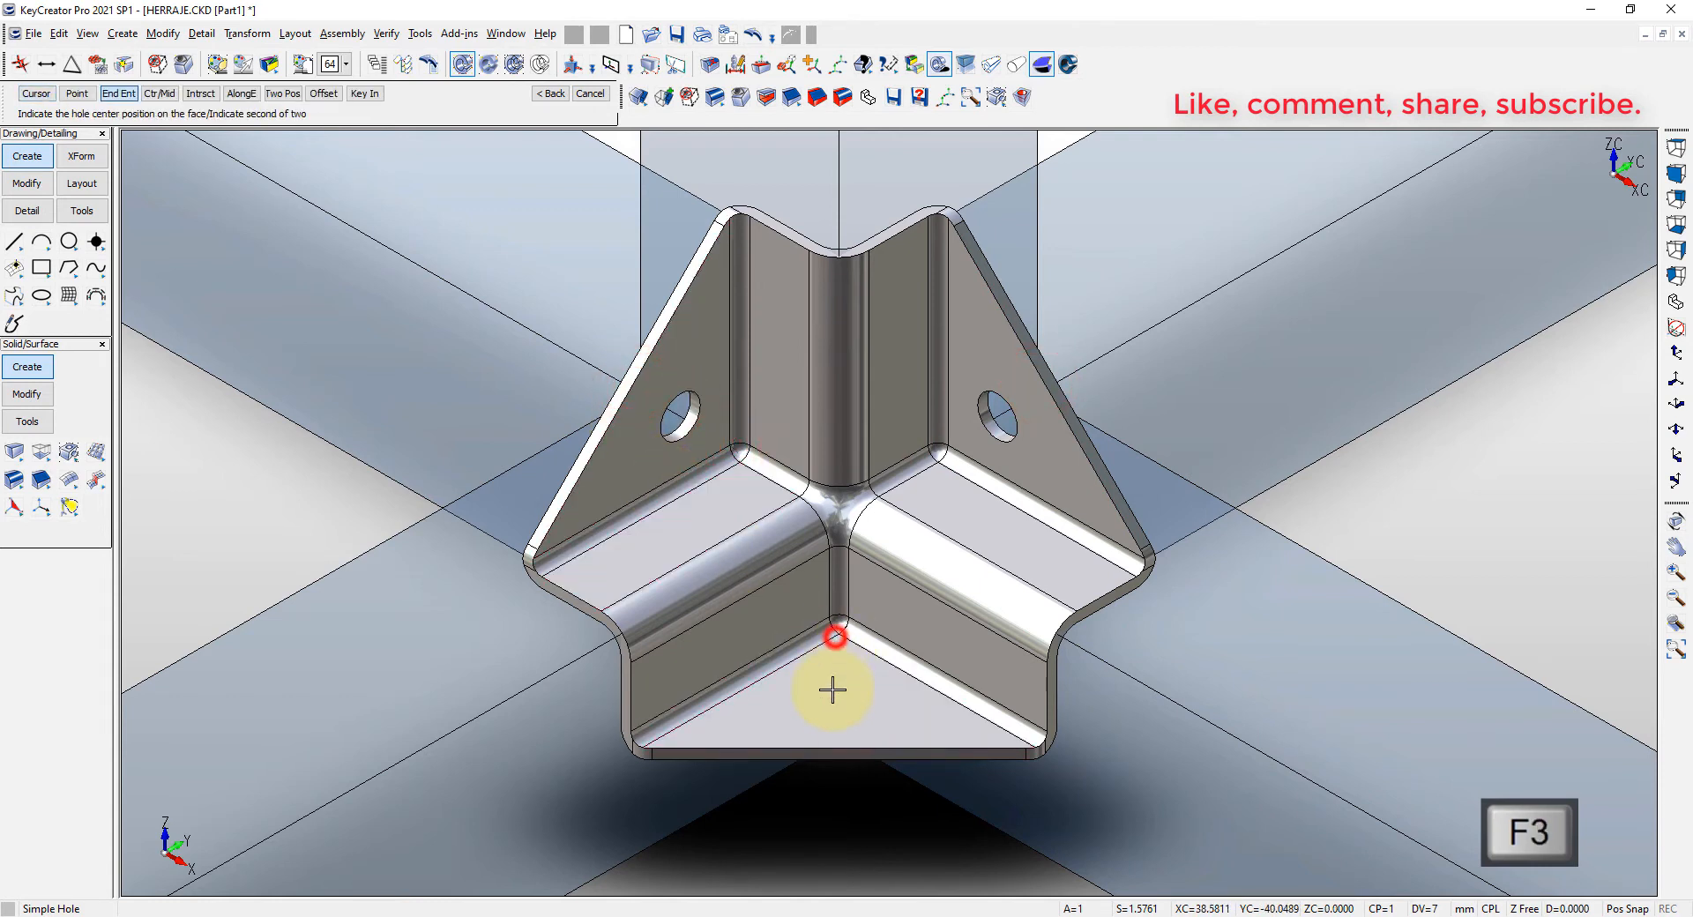
click(844, 735)
key(Escape)
key(alt+a)
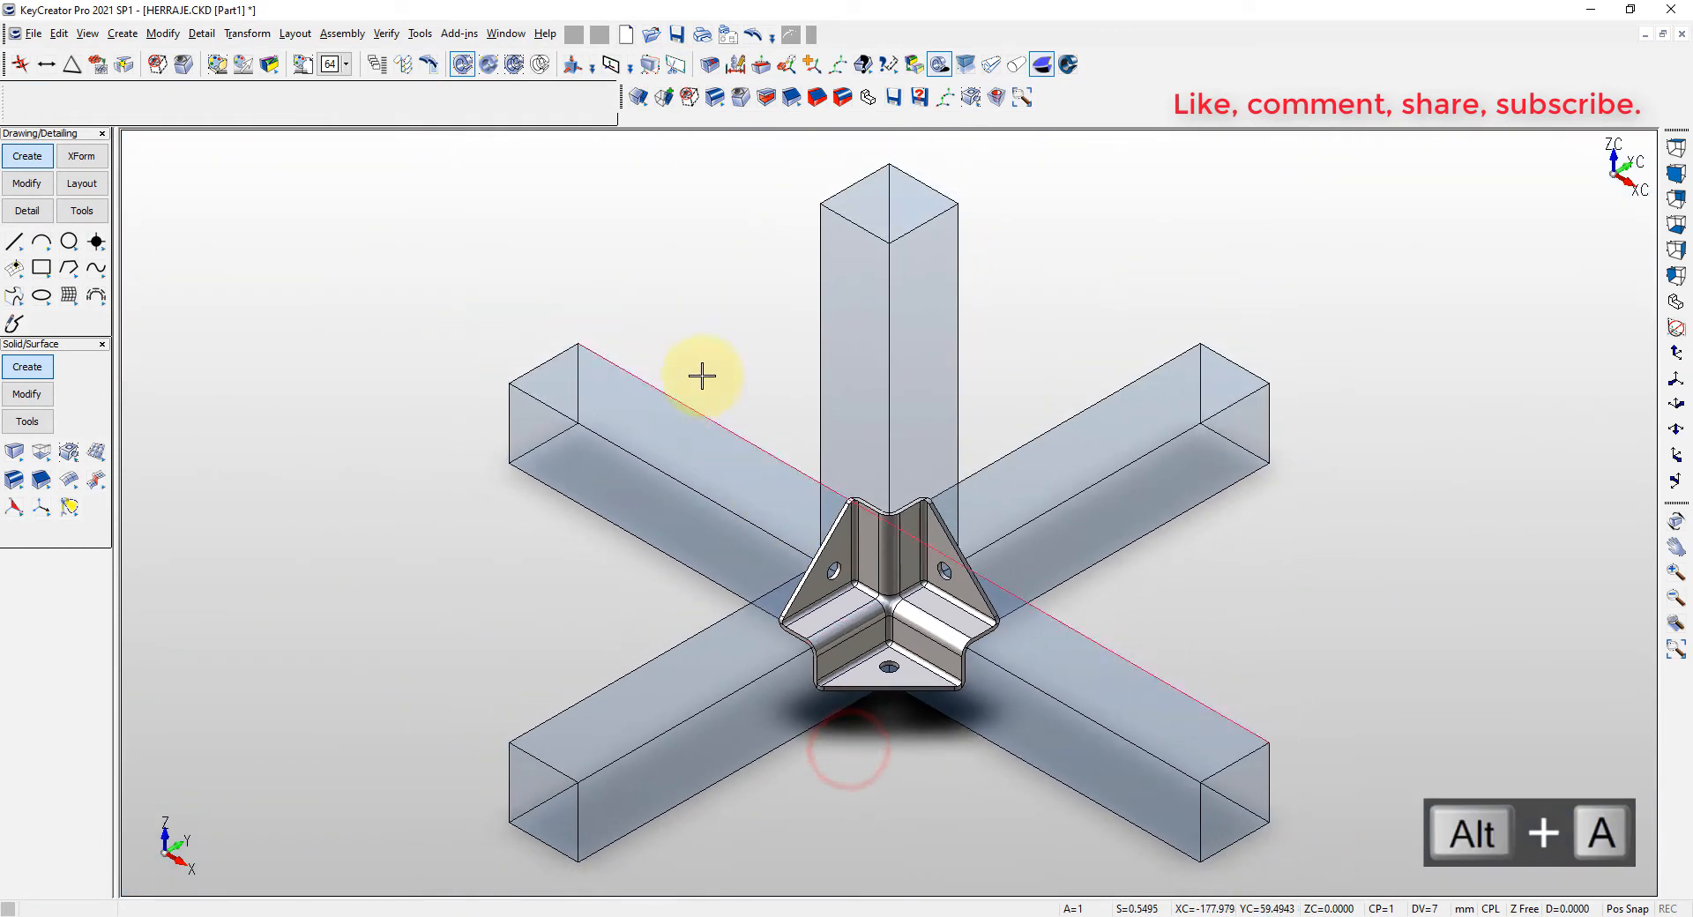
- Create an angular dynamic array of the corner bracket with 3 copies at a 90-degree rotation about the joint's centre
click(648, 238)
key(Escape)
click(838, 68)
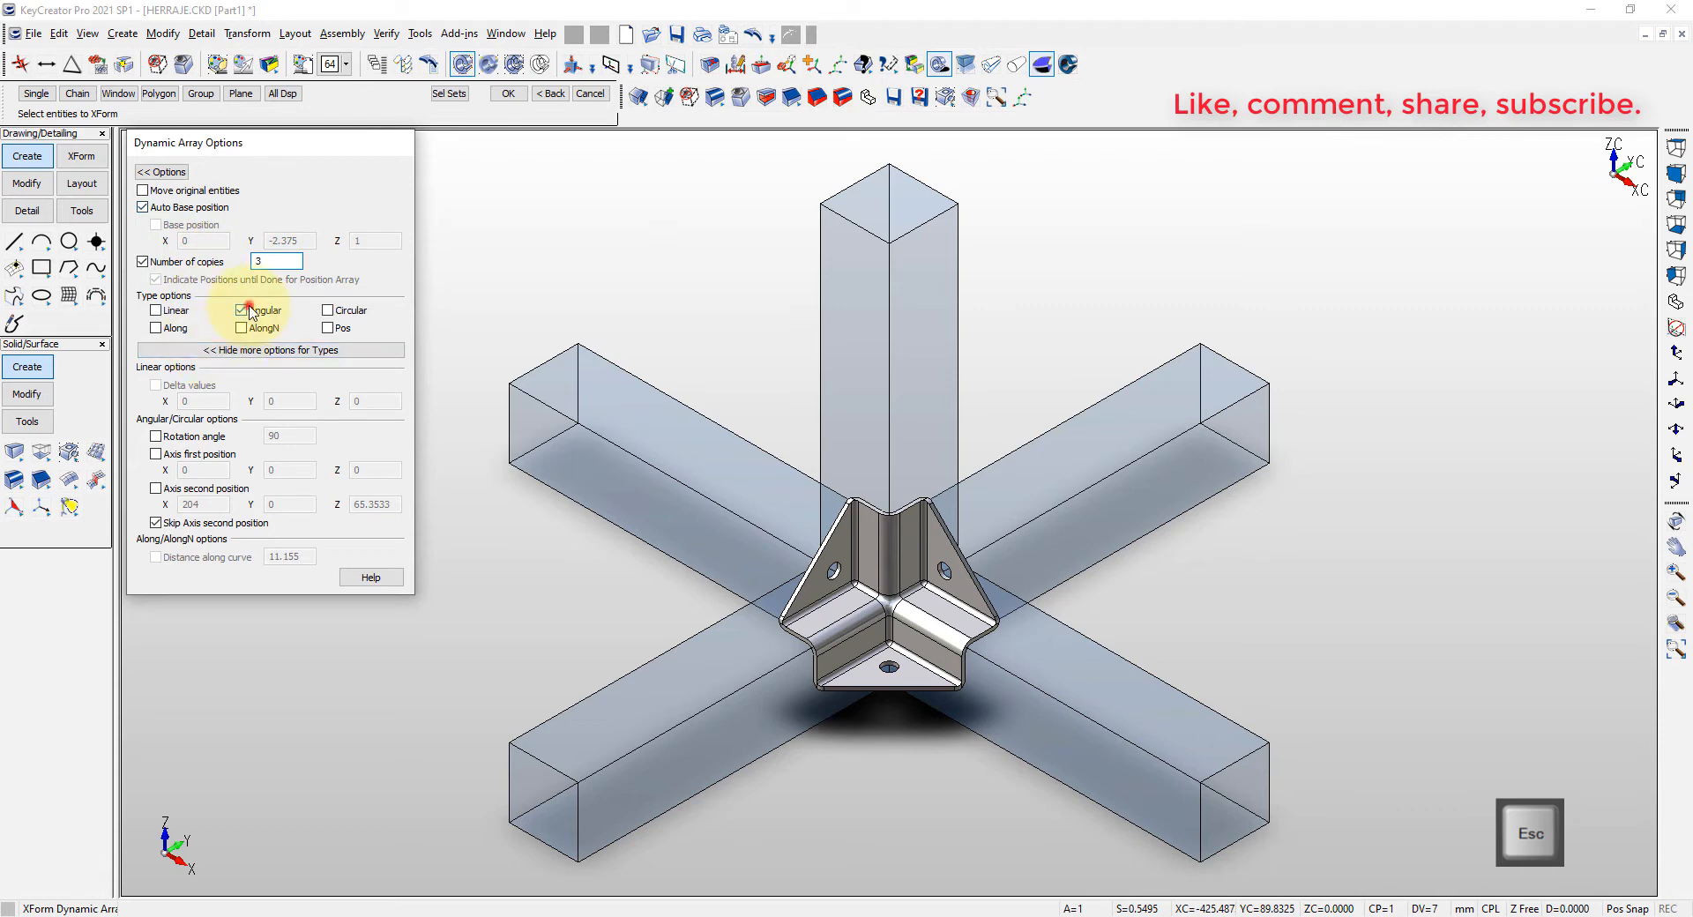
click(859, 582)
key(Return)
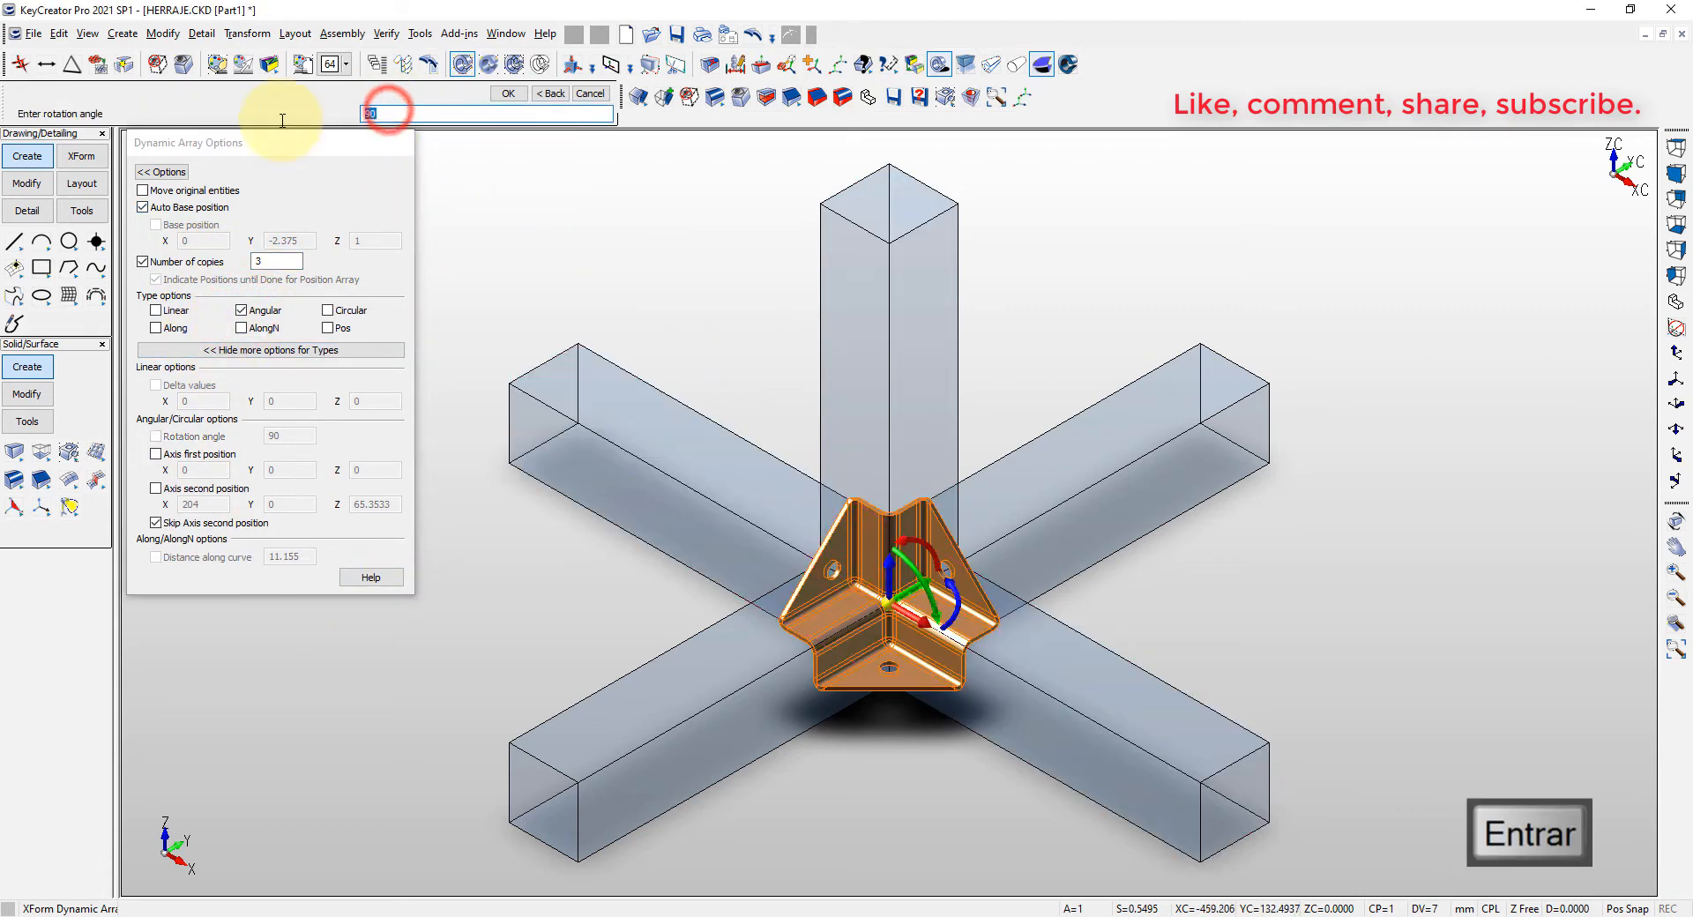
click(514, 94)
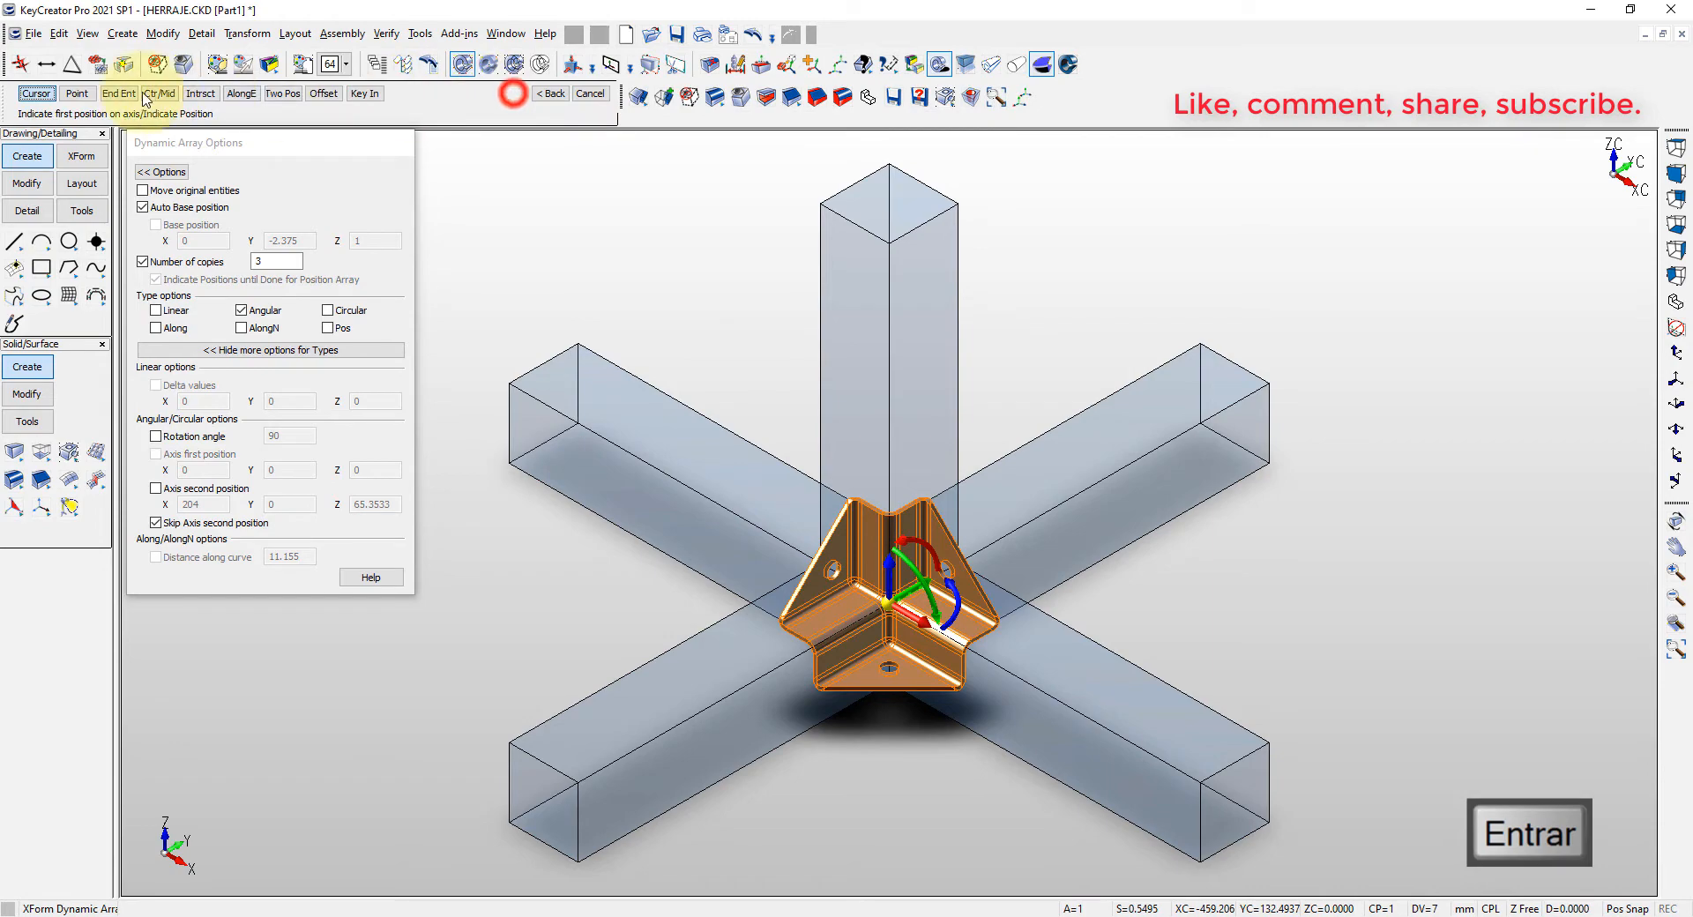
click(886, 605)
click(508, 91)
key(Escape)
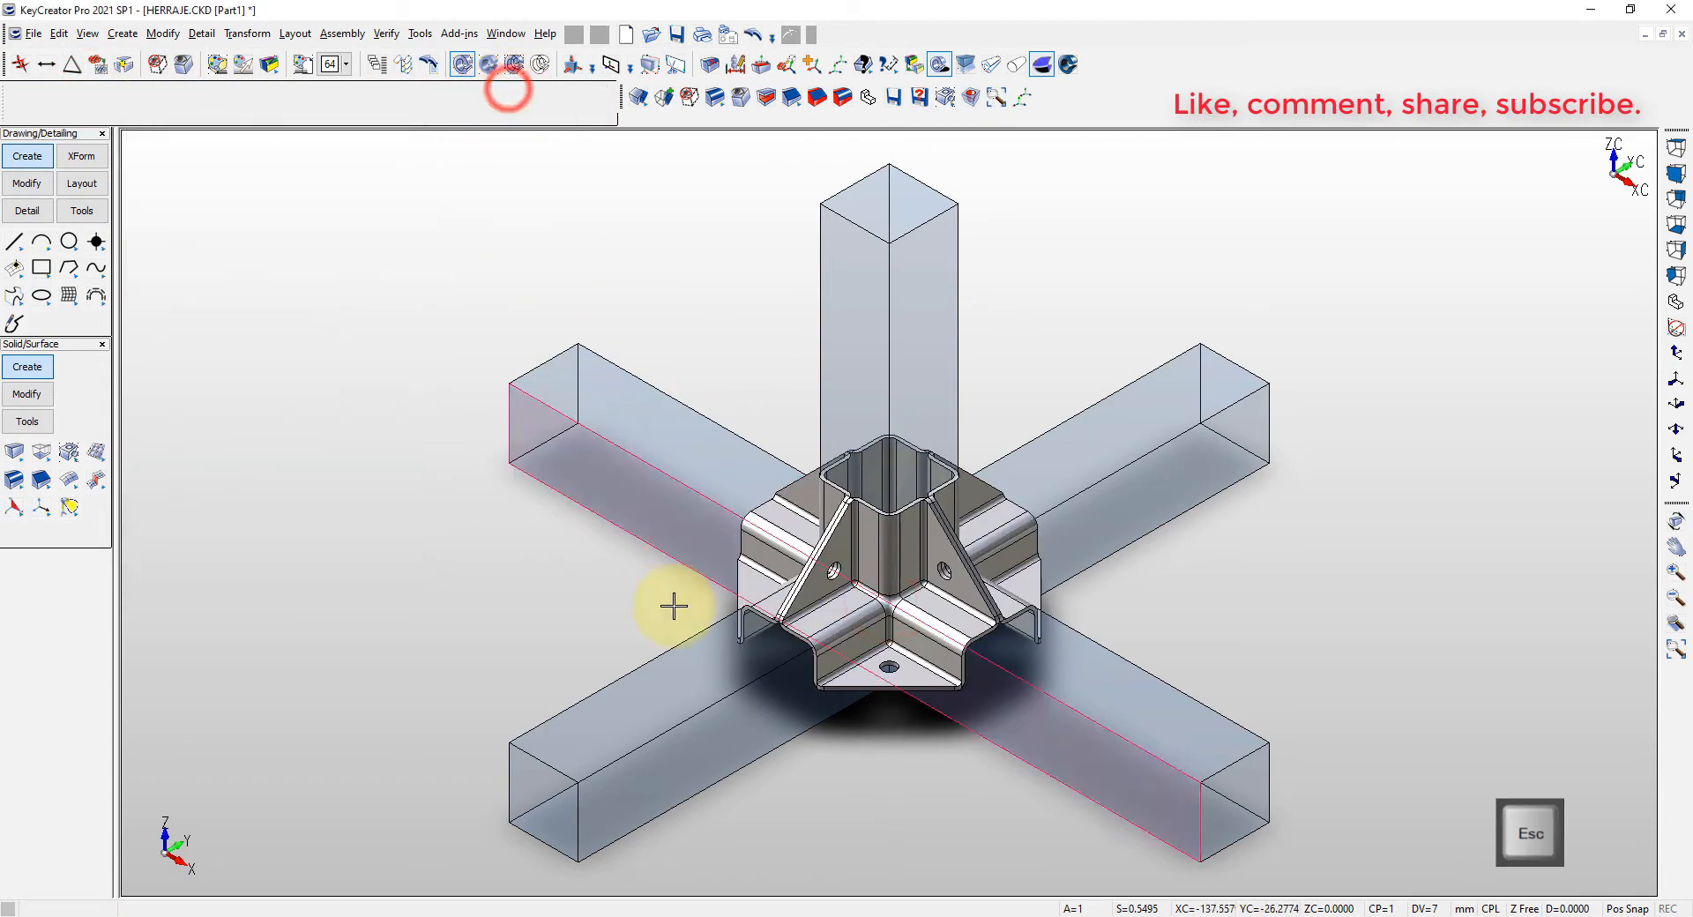
middle_drag(673, 605, 858, 585)
key(alt+a)
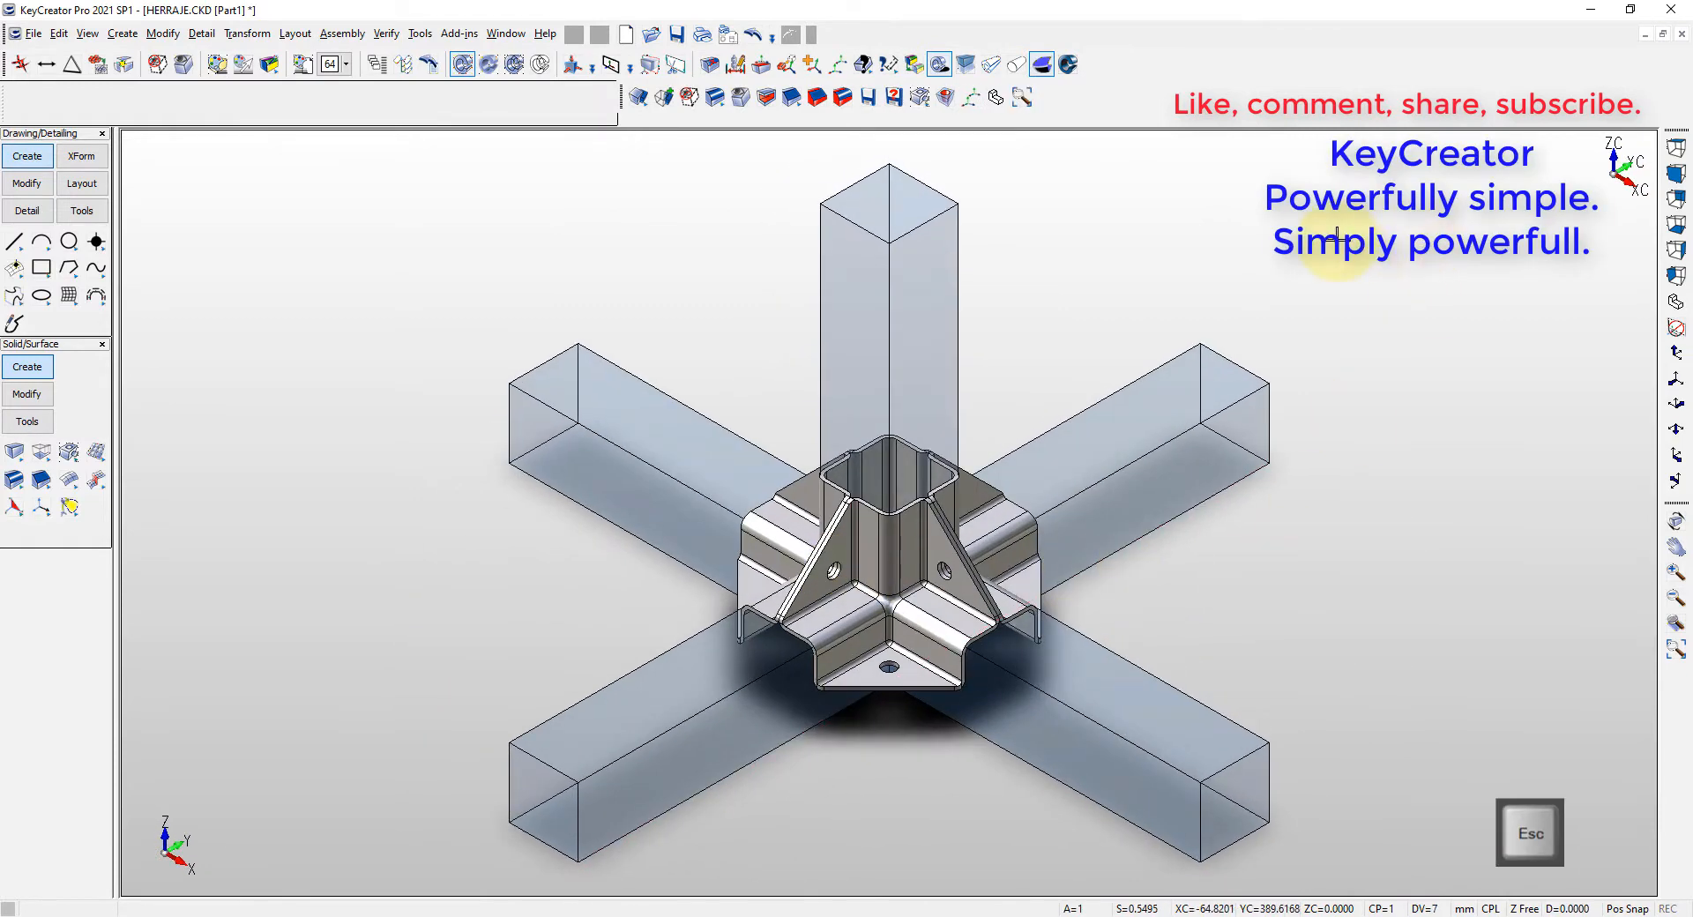
- Hide the four corner brackets so that only the crossing beams are displayed
click(157, 64)
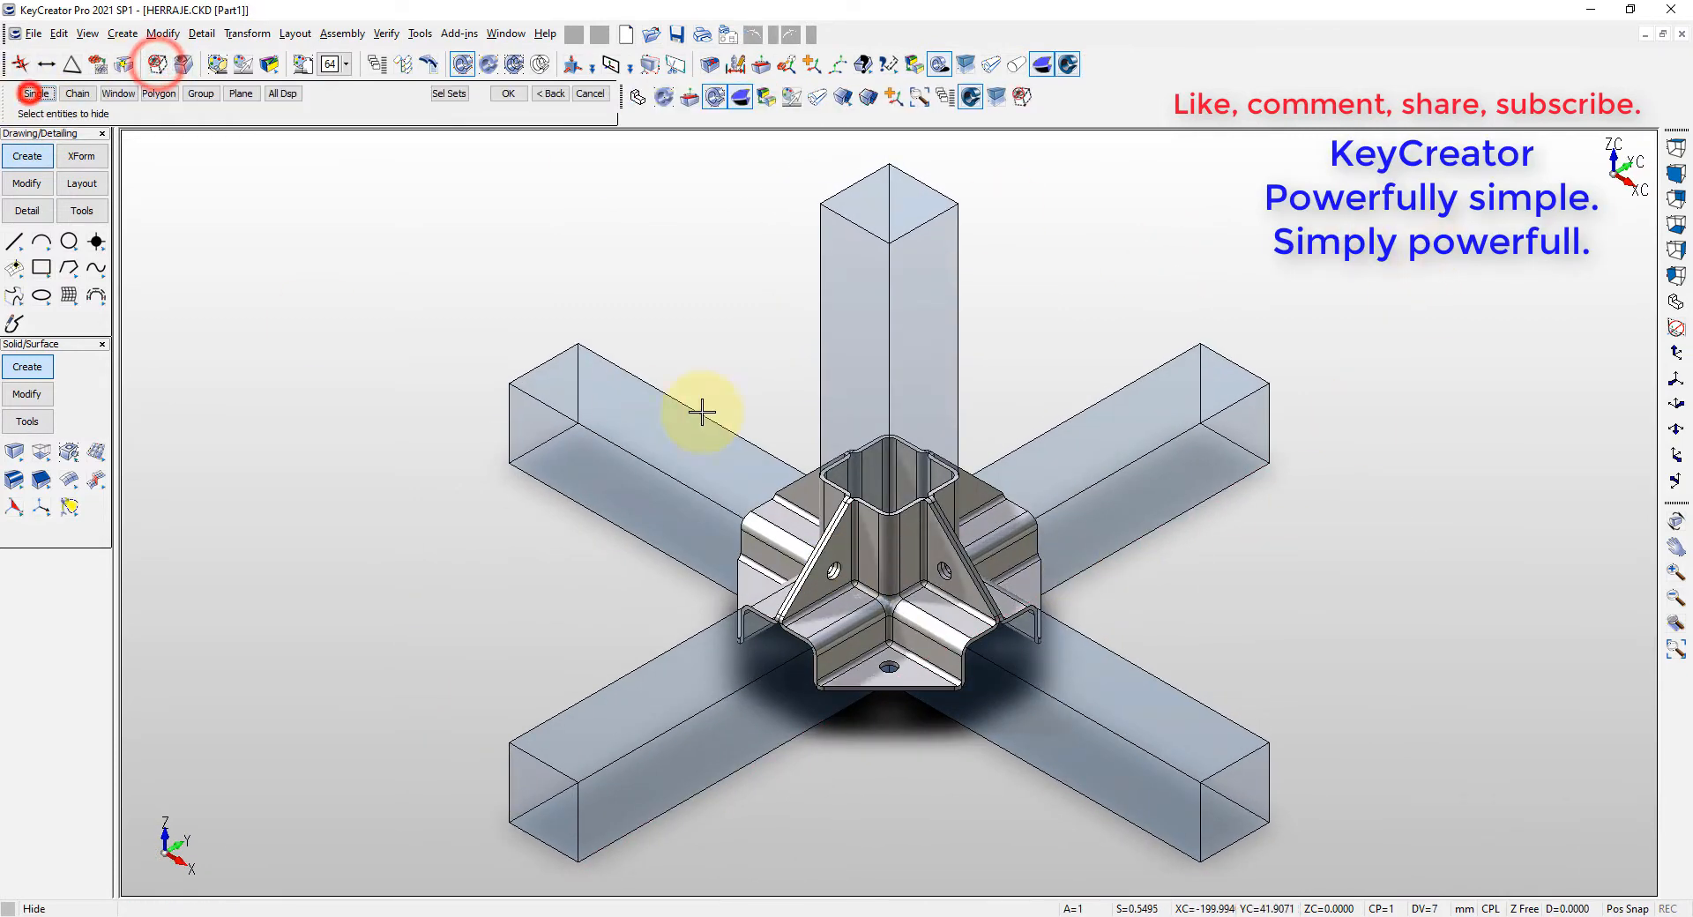
click(794, 549)
click(864, 610)
click(1022, 558)
click(906, 464)
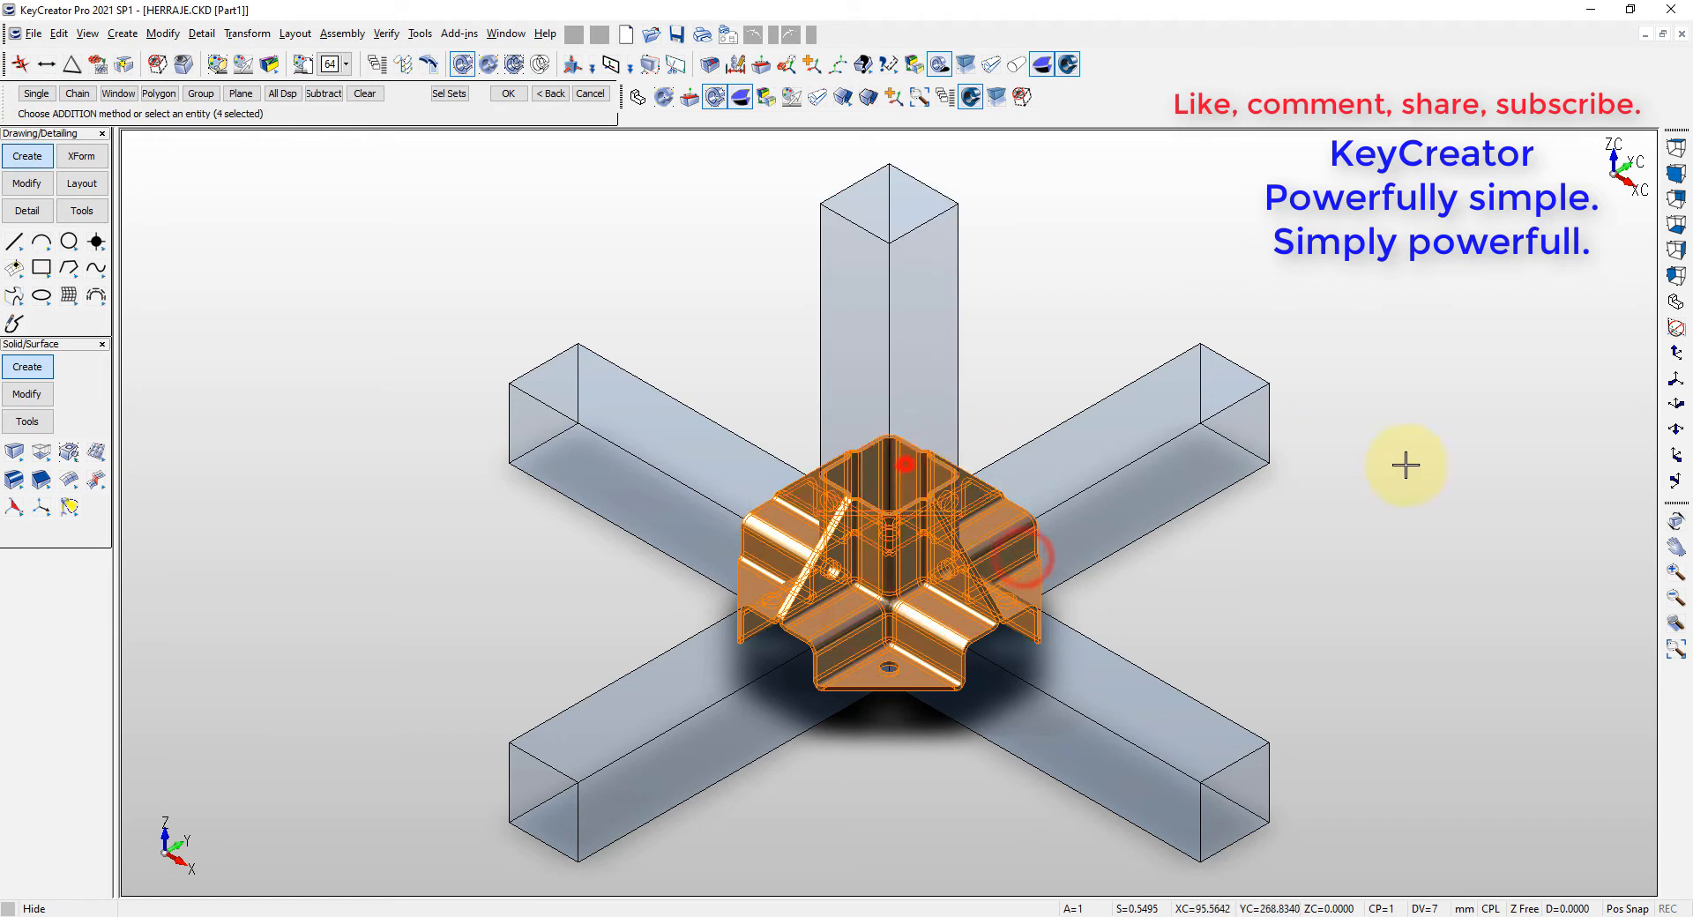
key(Return)
key(Escape)
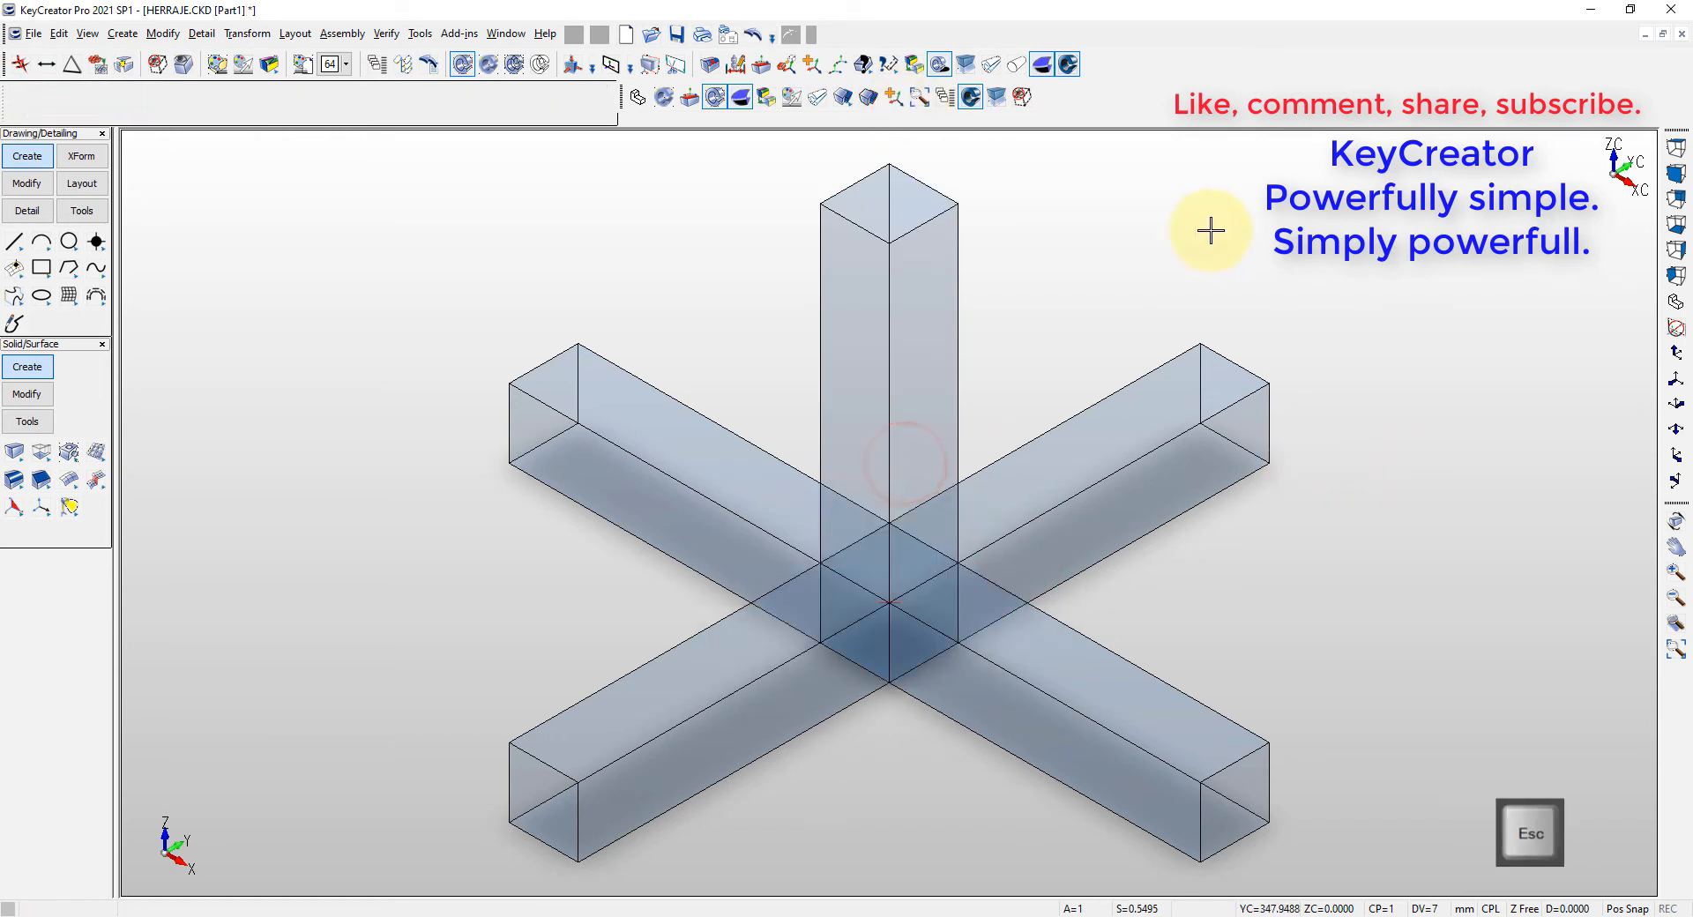
- Create a dynamic block based on the joint's centre point, adjusting it to a cube-like solid beneath and around the horizontal beams
click(1467, 212)
click(1486, 227)
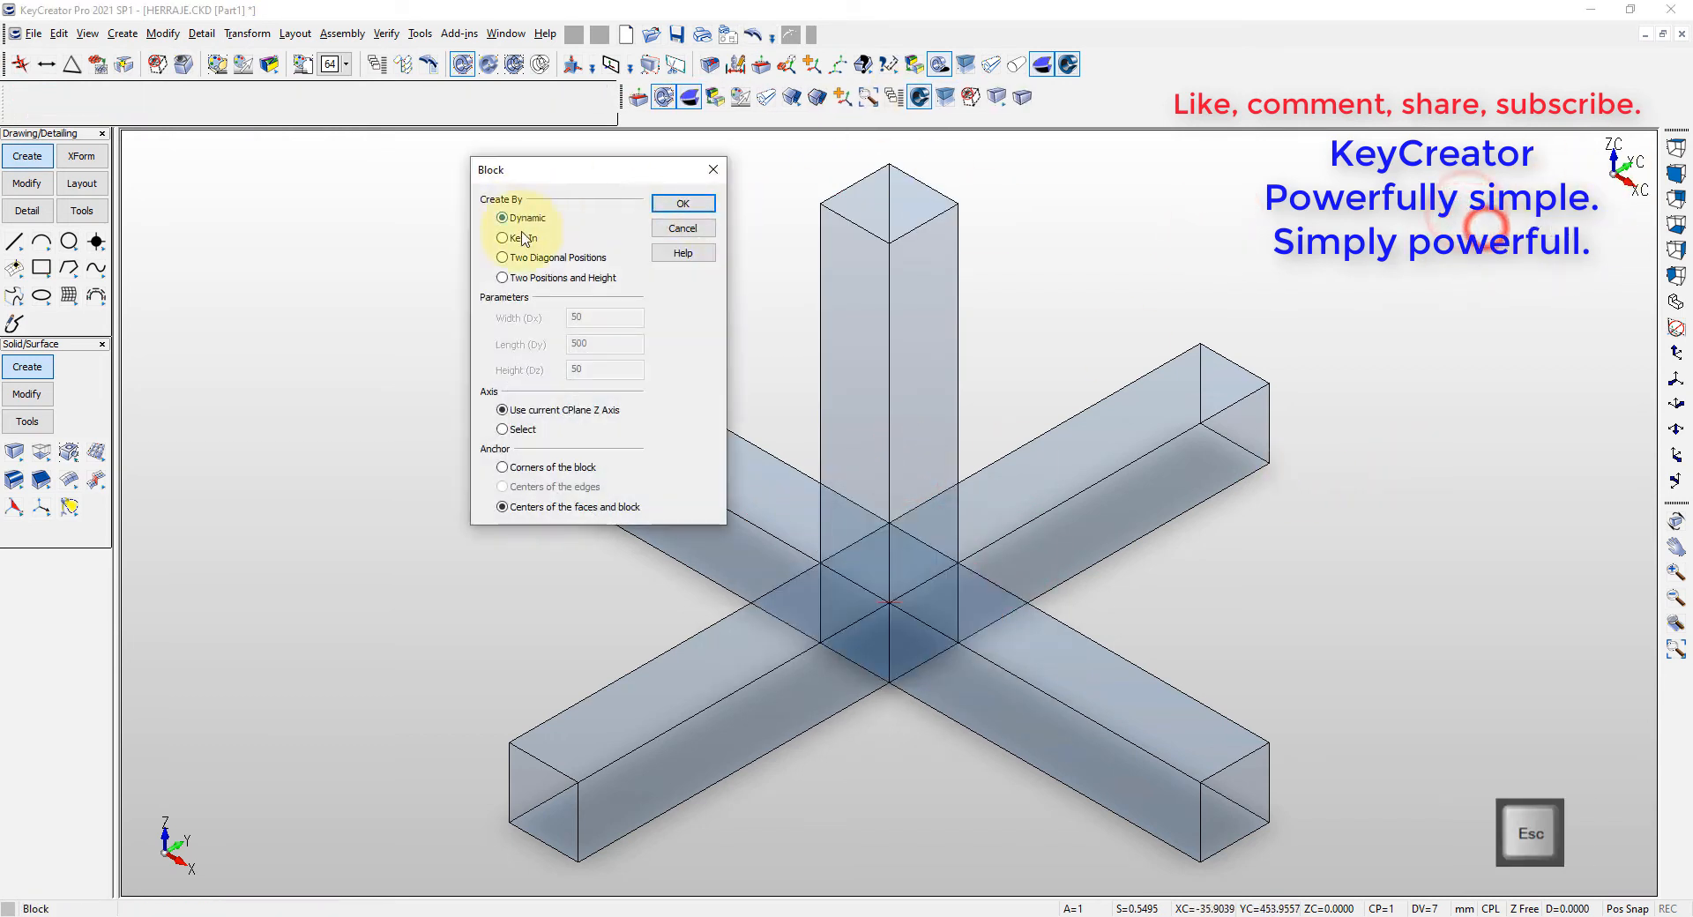
click(675, 203)
click(77, 93)
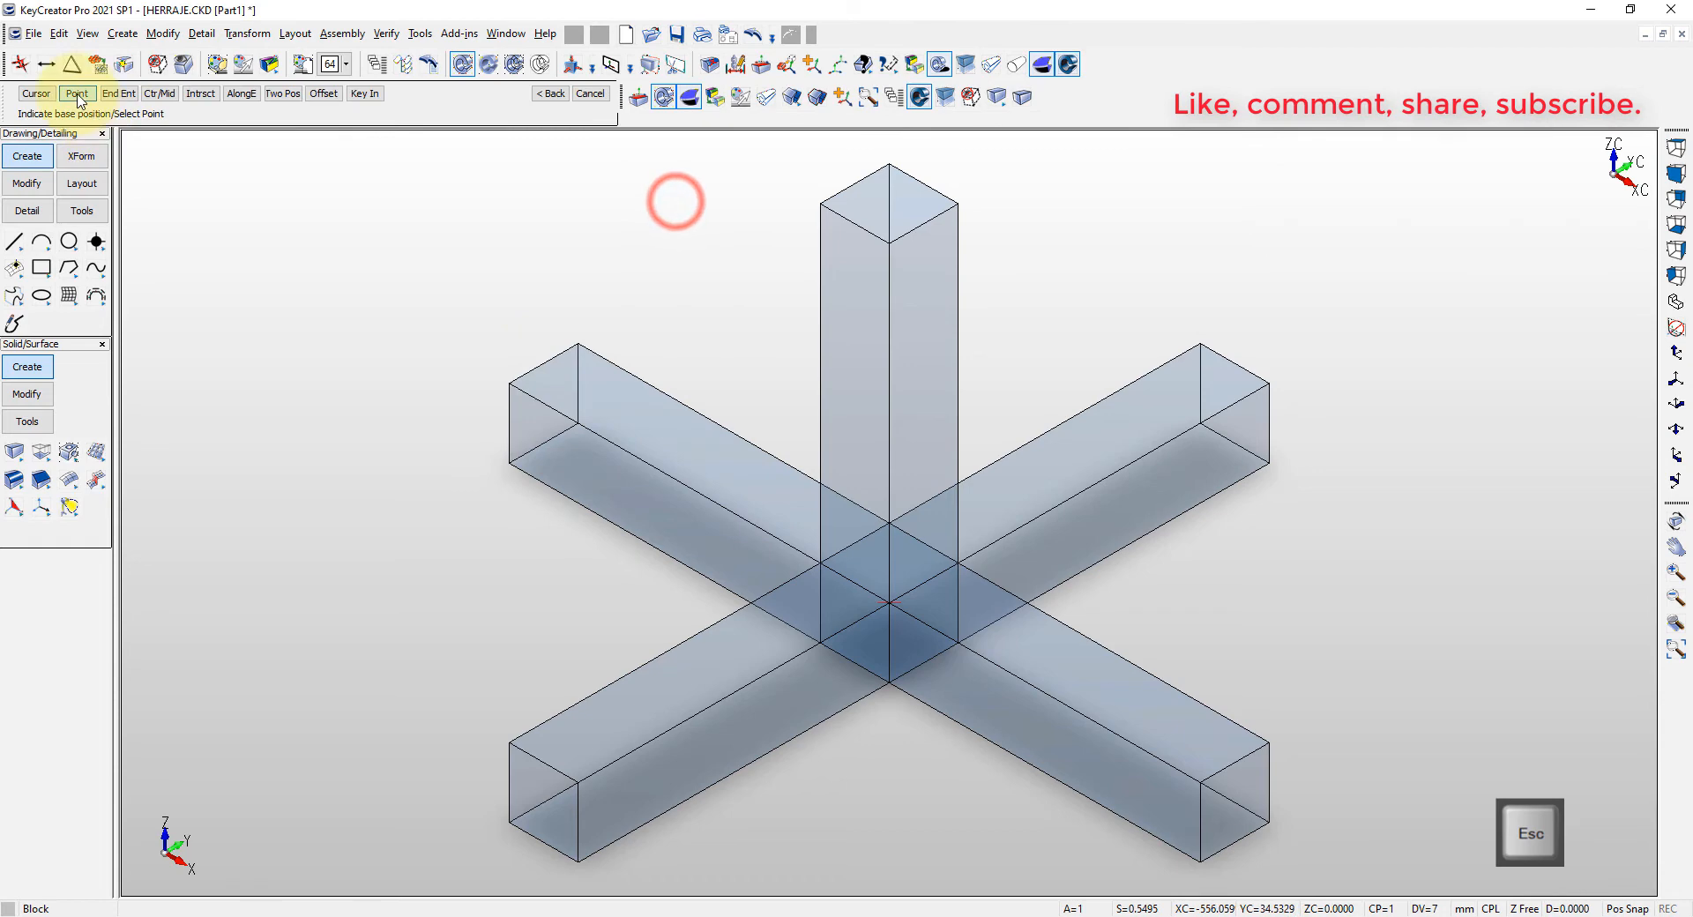
click(890, 601)
click(877, 800)
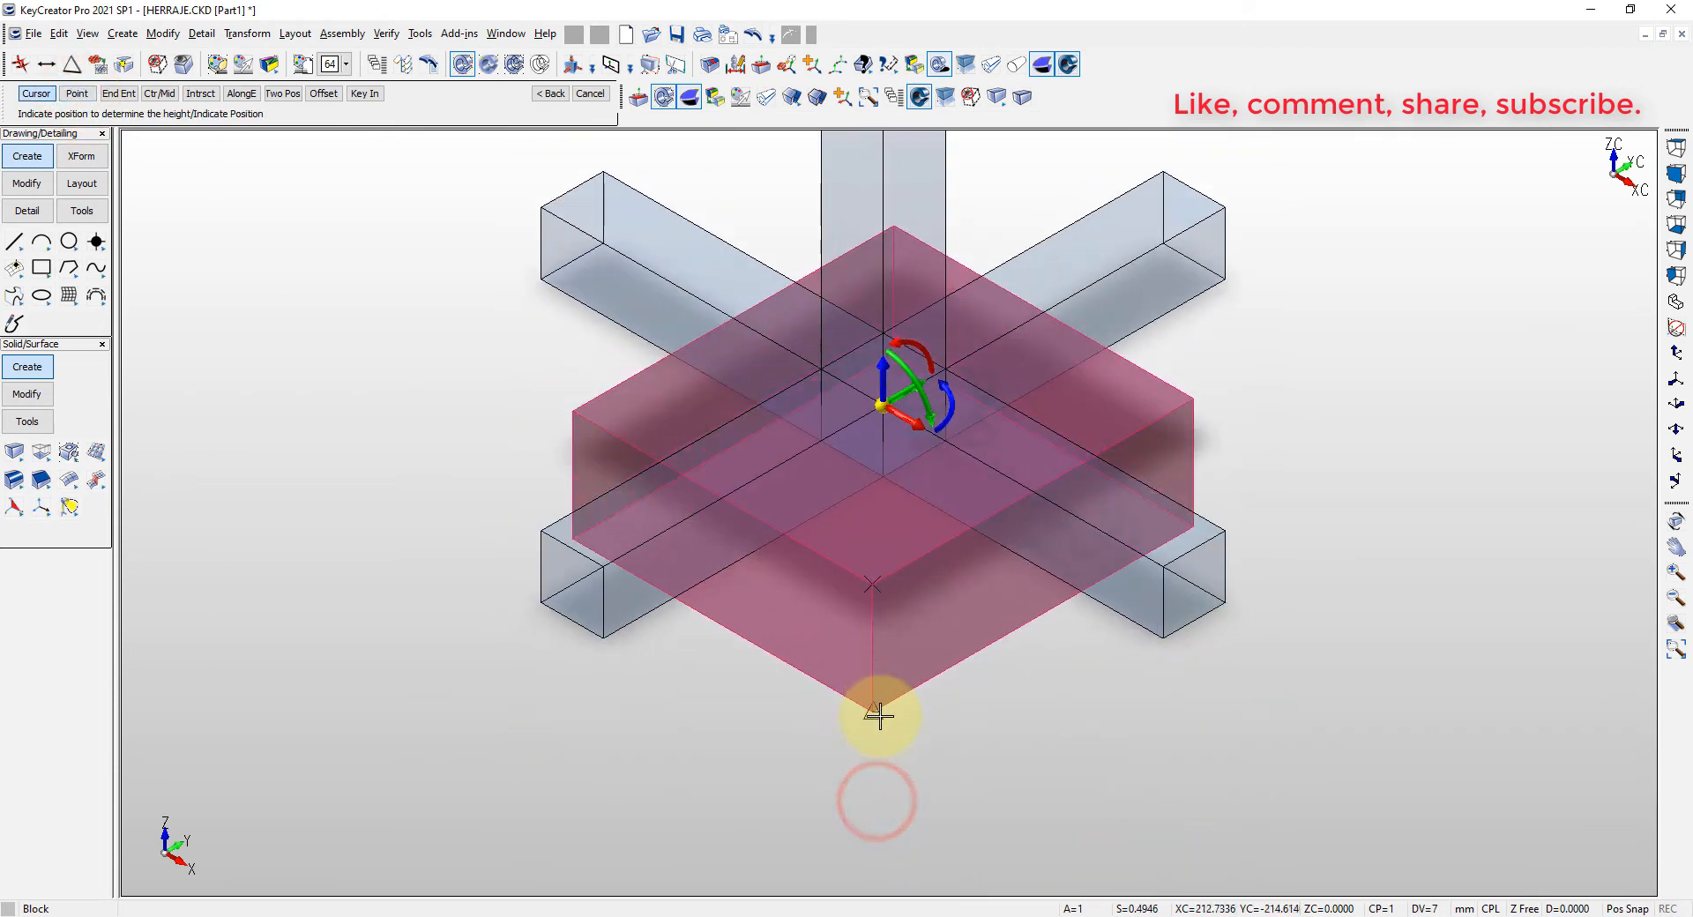
click(904, 776)
key(Return)
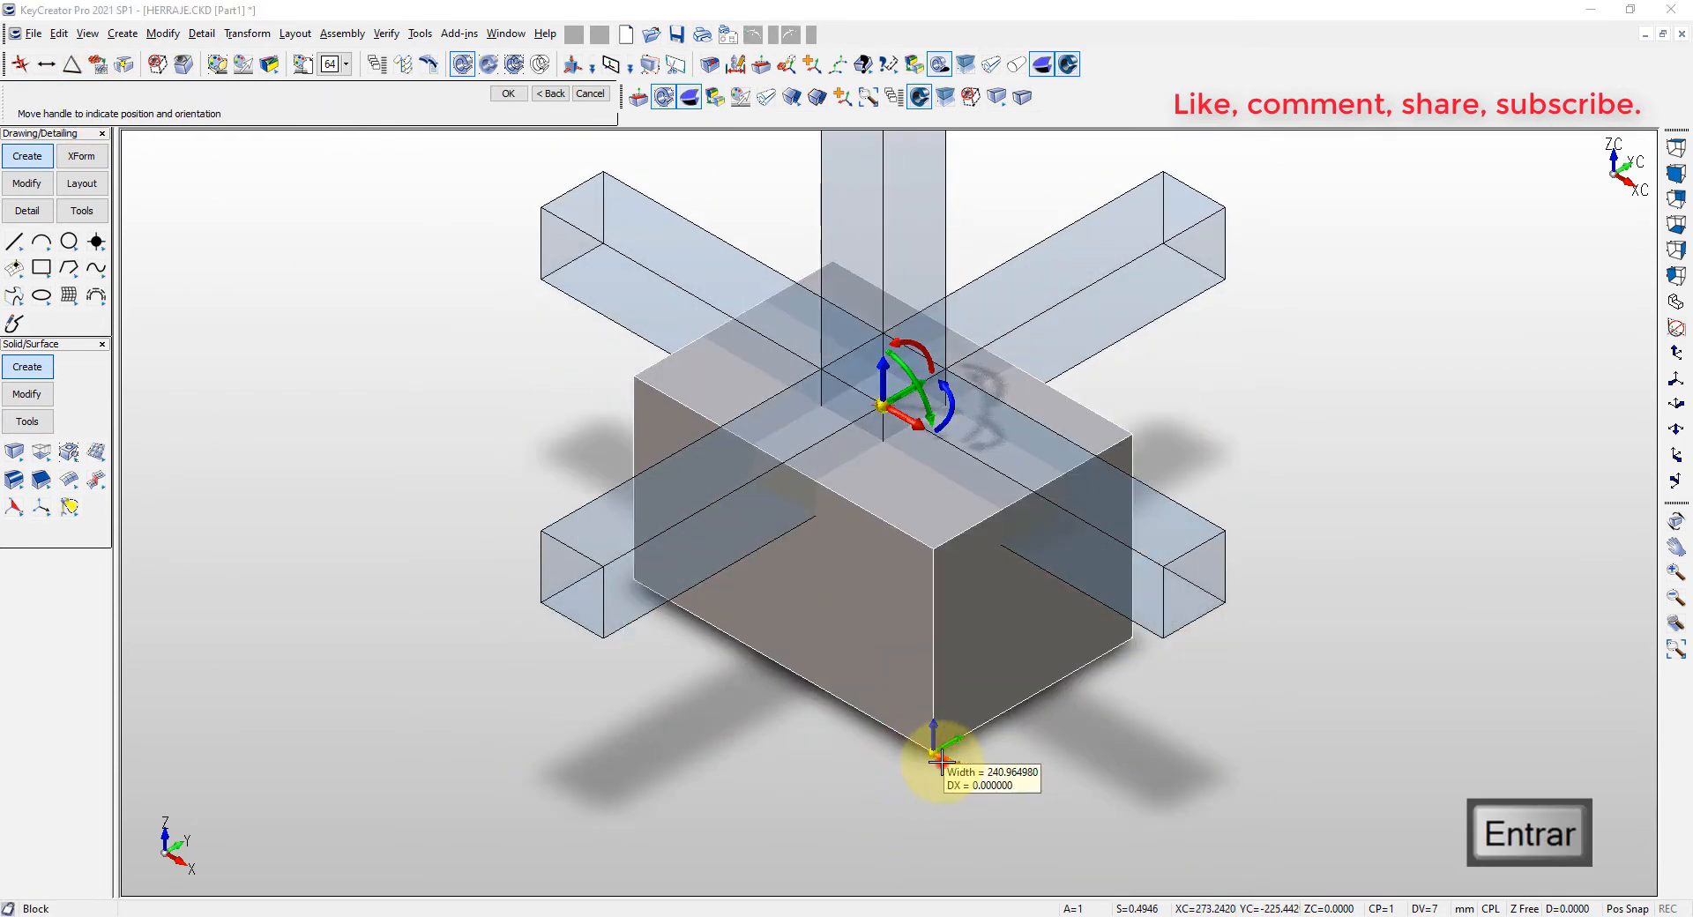
key(Escape)
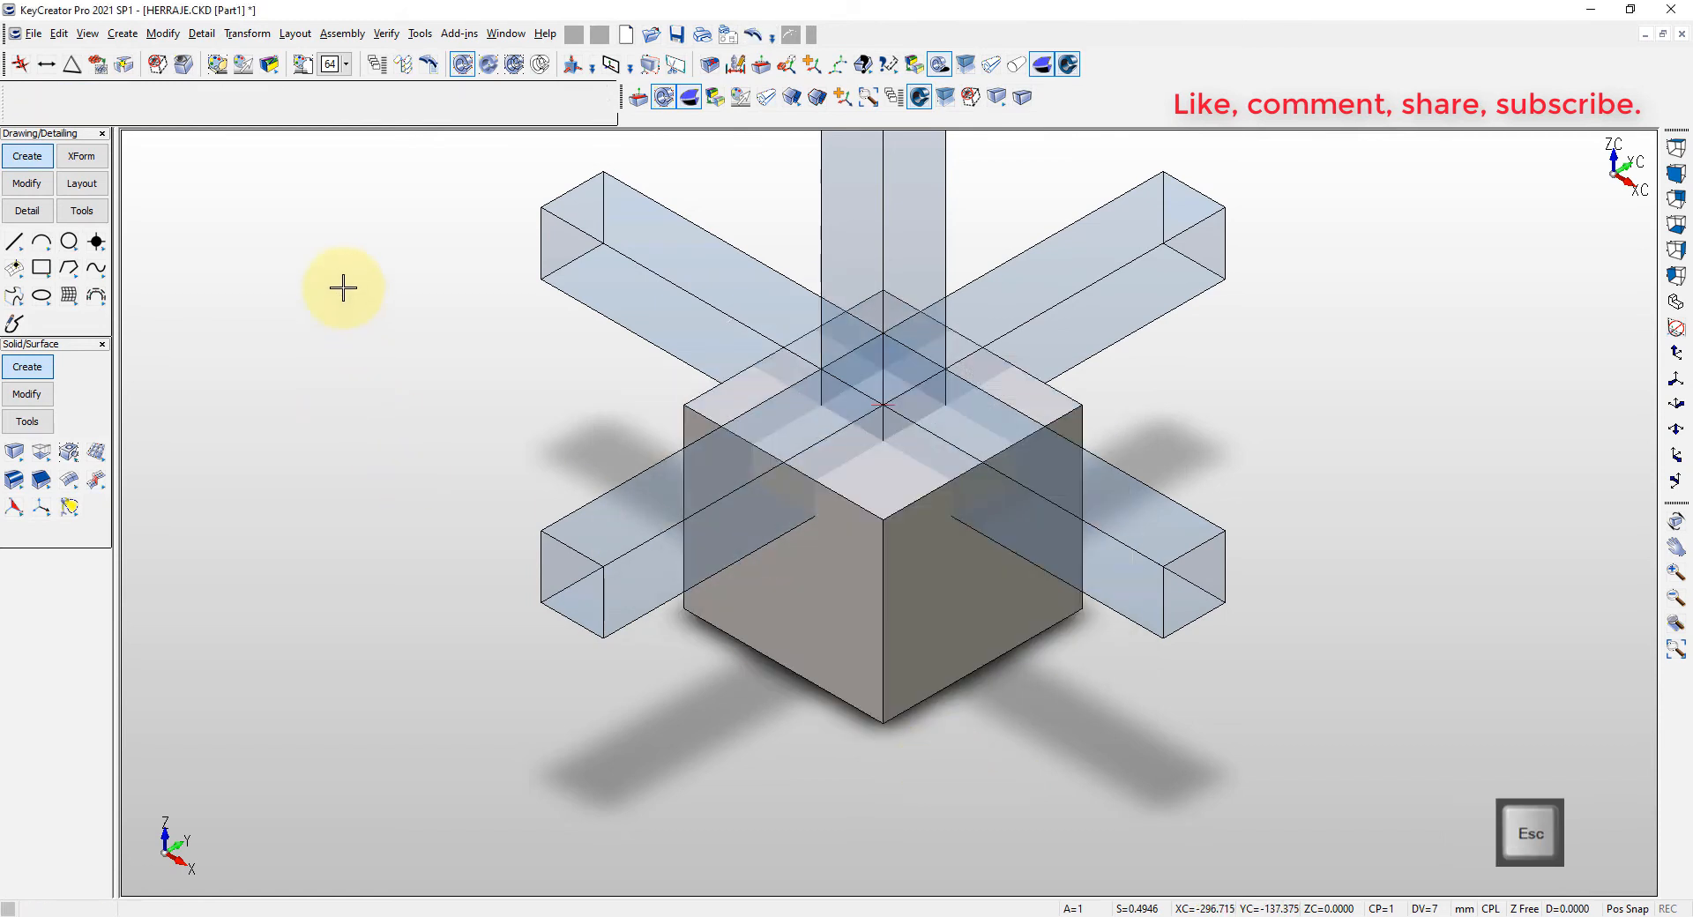
- Subtract the crossing beams from the block with Subtract and Keep B, cutting the cross-shaped channels in its upper side
click(386, 326)
click(882, 587)
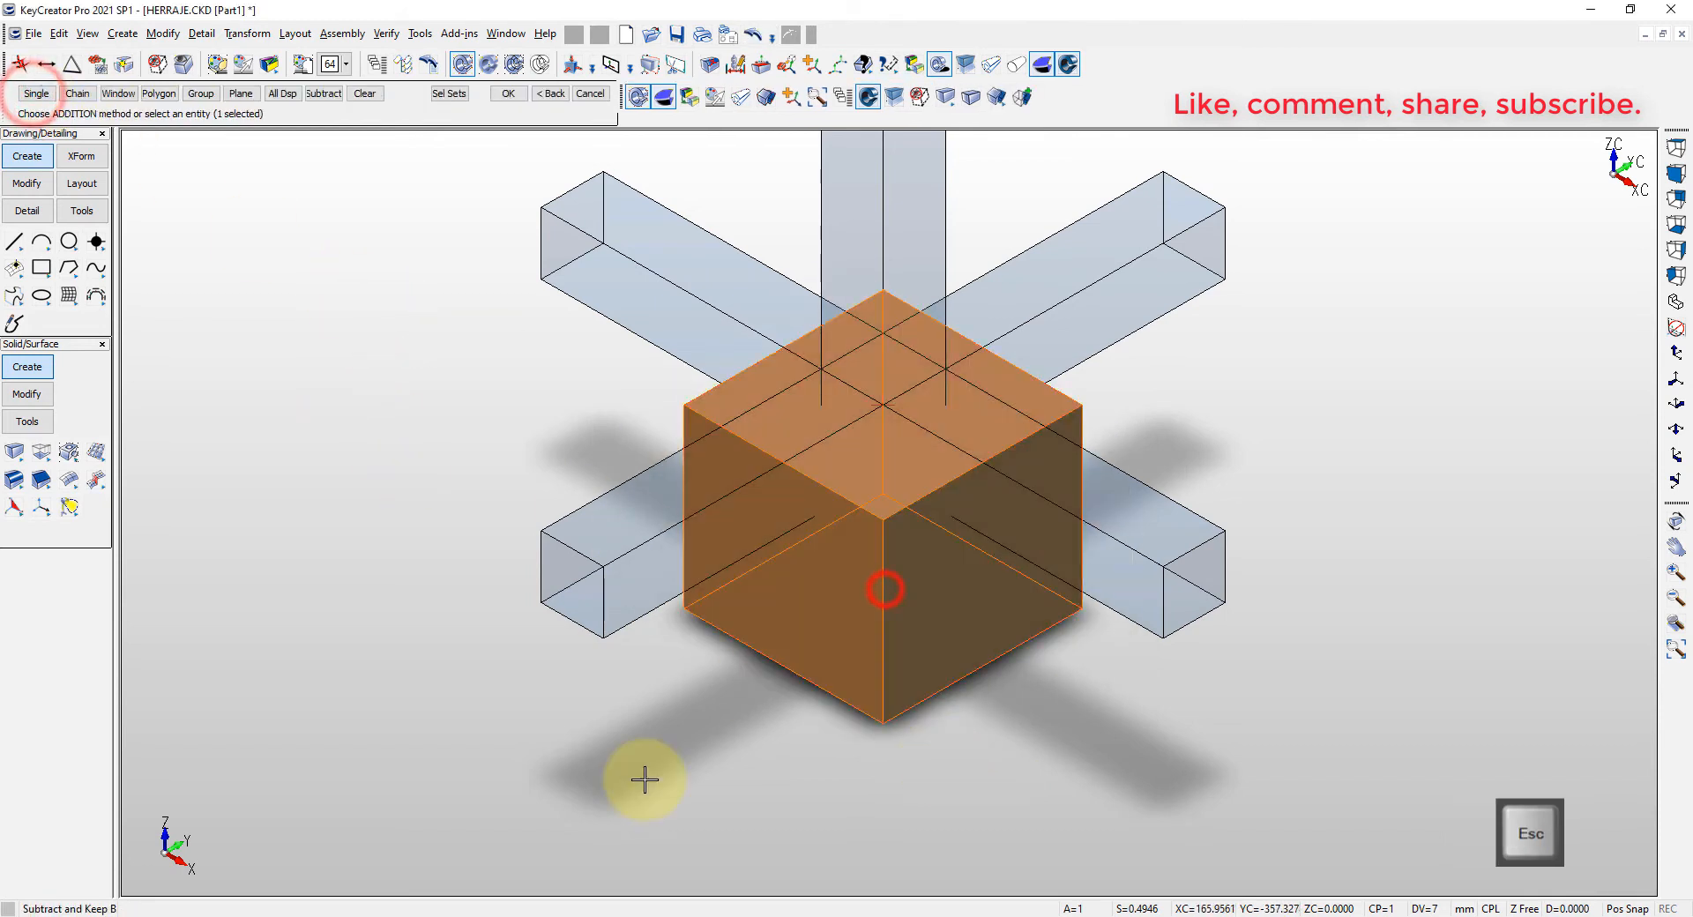
key(Return)
click(673, 332)
click(856, 240)
key(Return)
key(Escape)
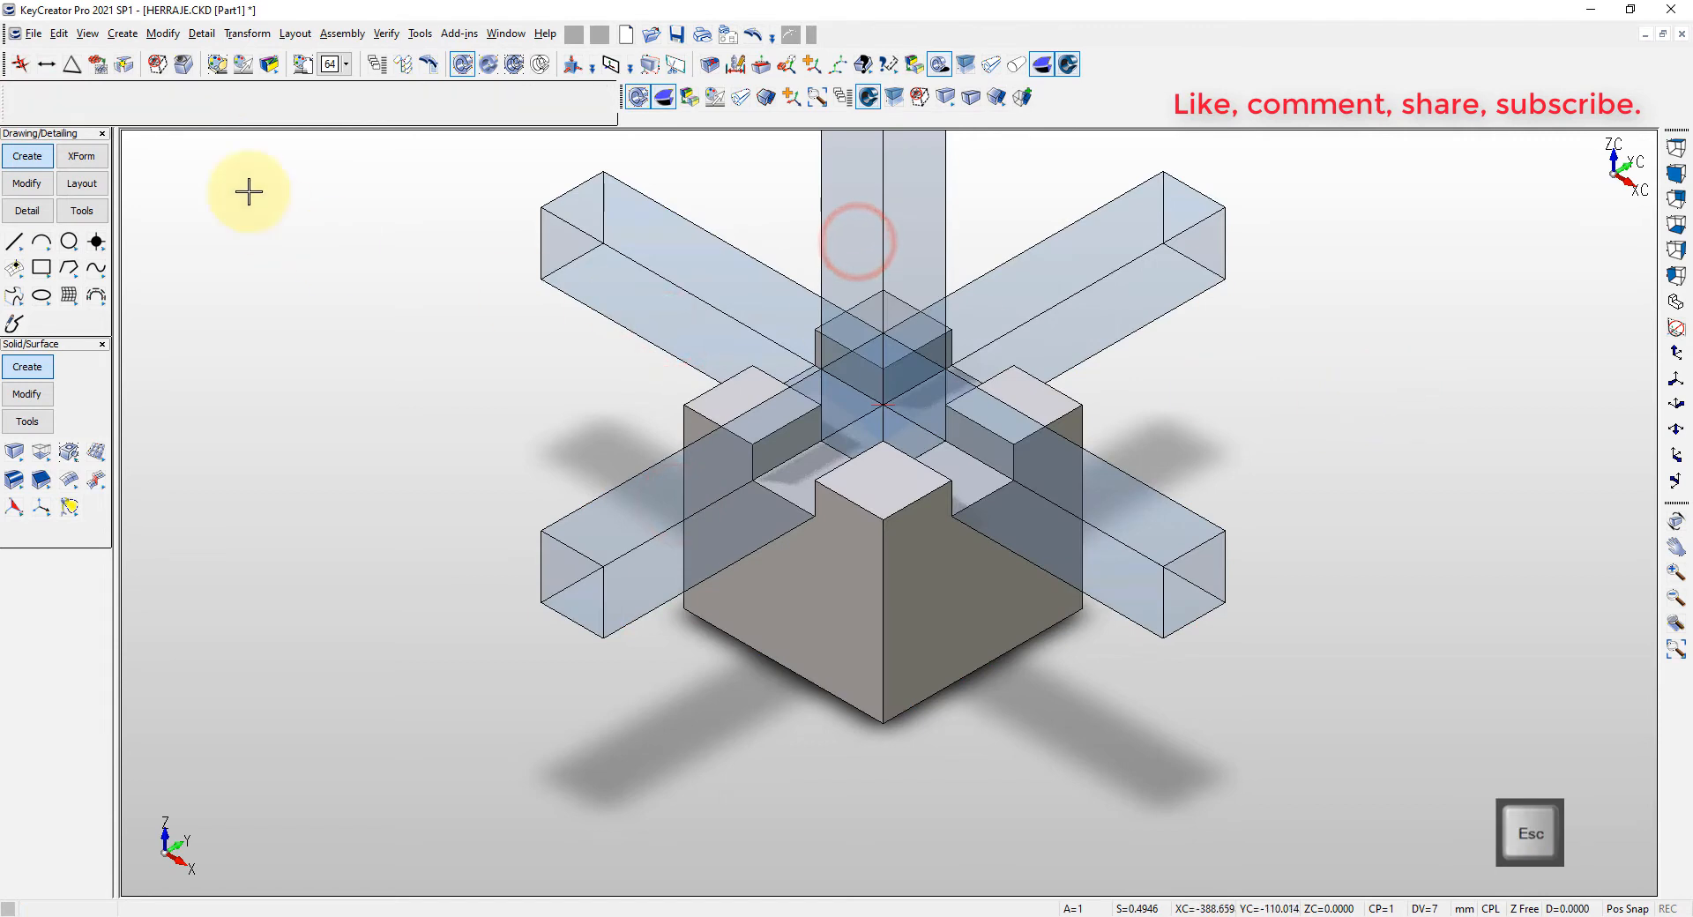
- Hide the beams so that only the notched block is displayed
key(F1)
click(567, 246)
click(852, 212)
key(Return)
key(Escape)
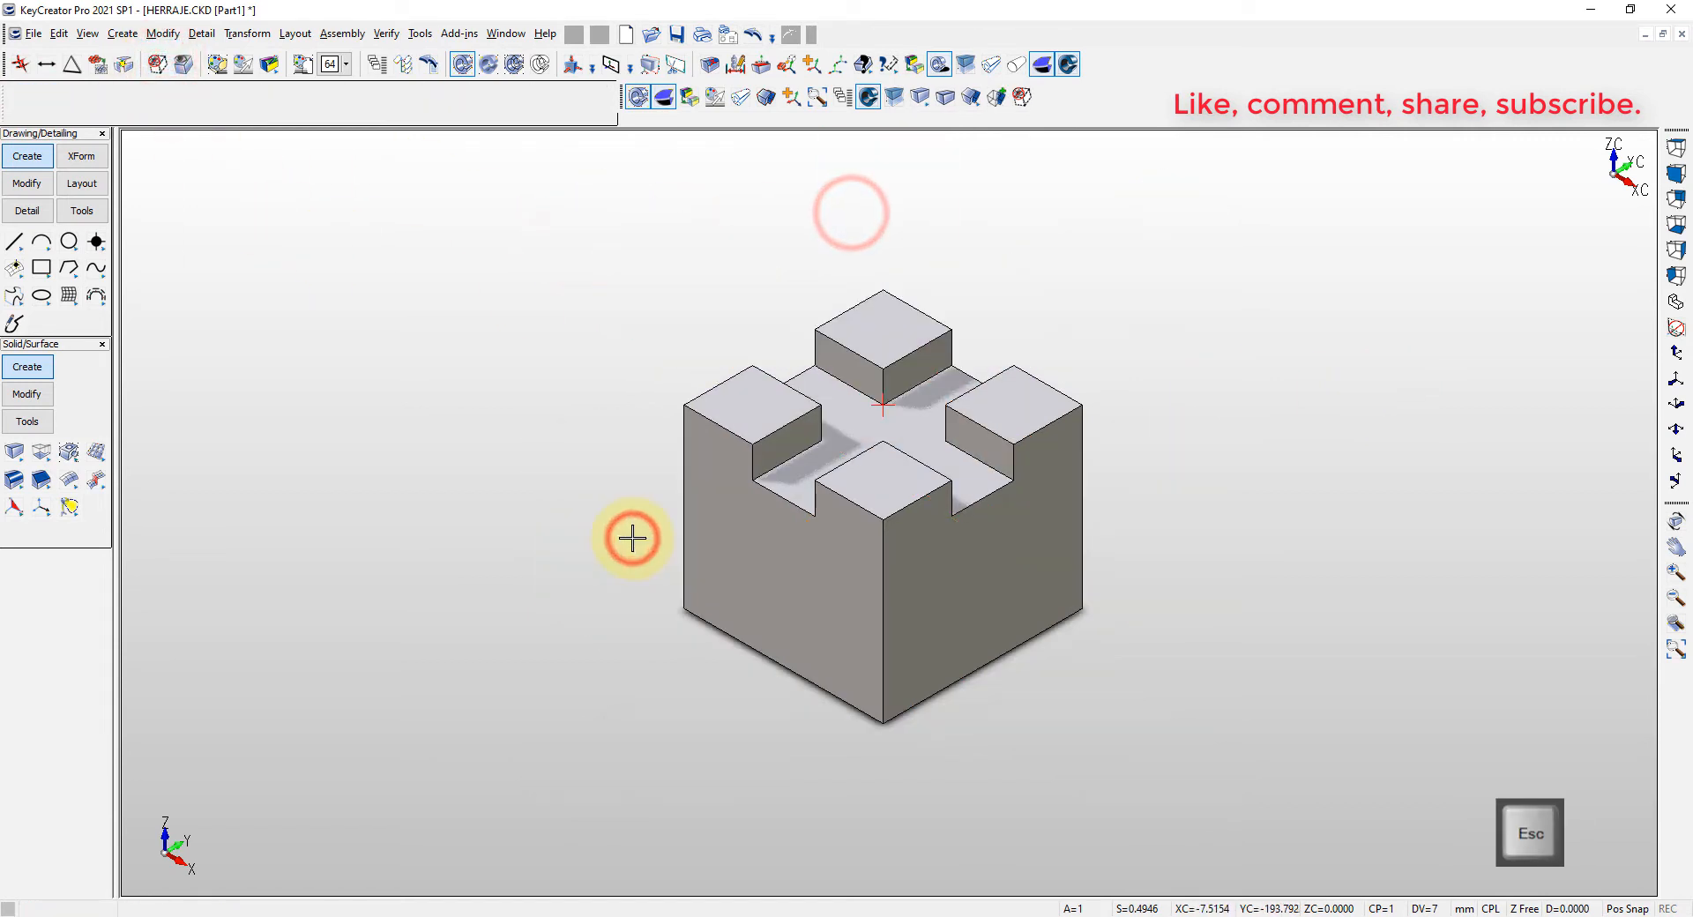
- Round the edges along the block's cross-shaped channels and their corners with constant-radius edge blends of 5
key(alt+a)
key(Escape)
scroll(632, 540, down, 2)
right_click(378, 214)
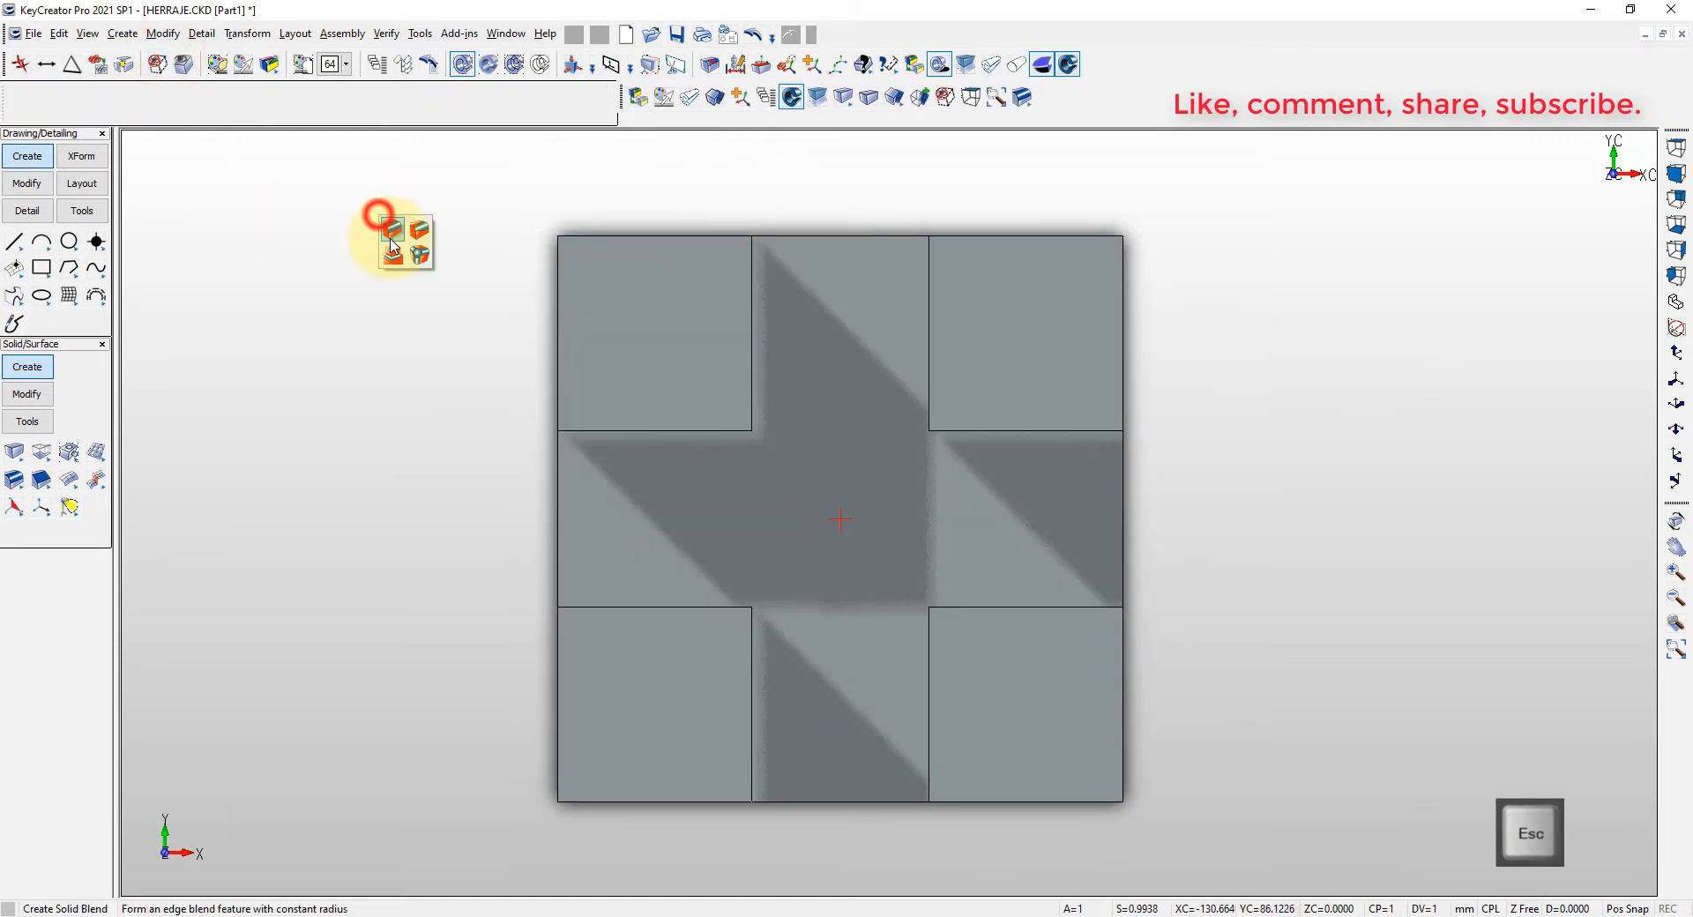
click(391, 229)
text(5)
click(721, 202)
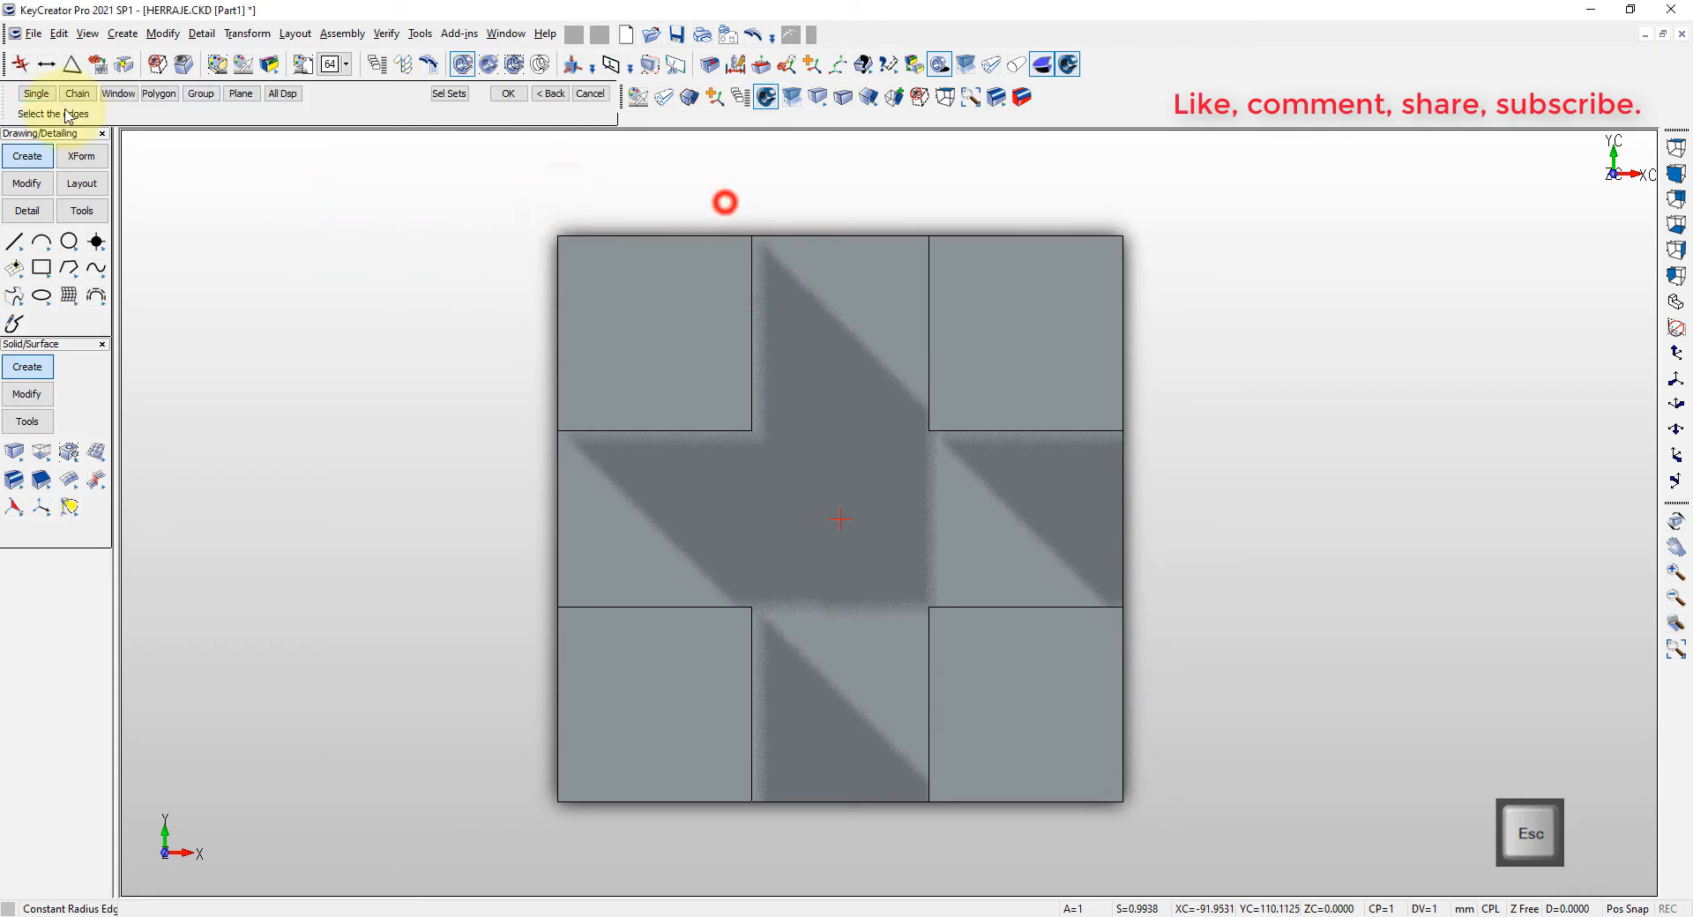
click(662, 375)
click(970, 648)
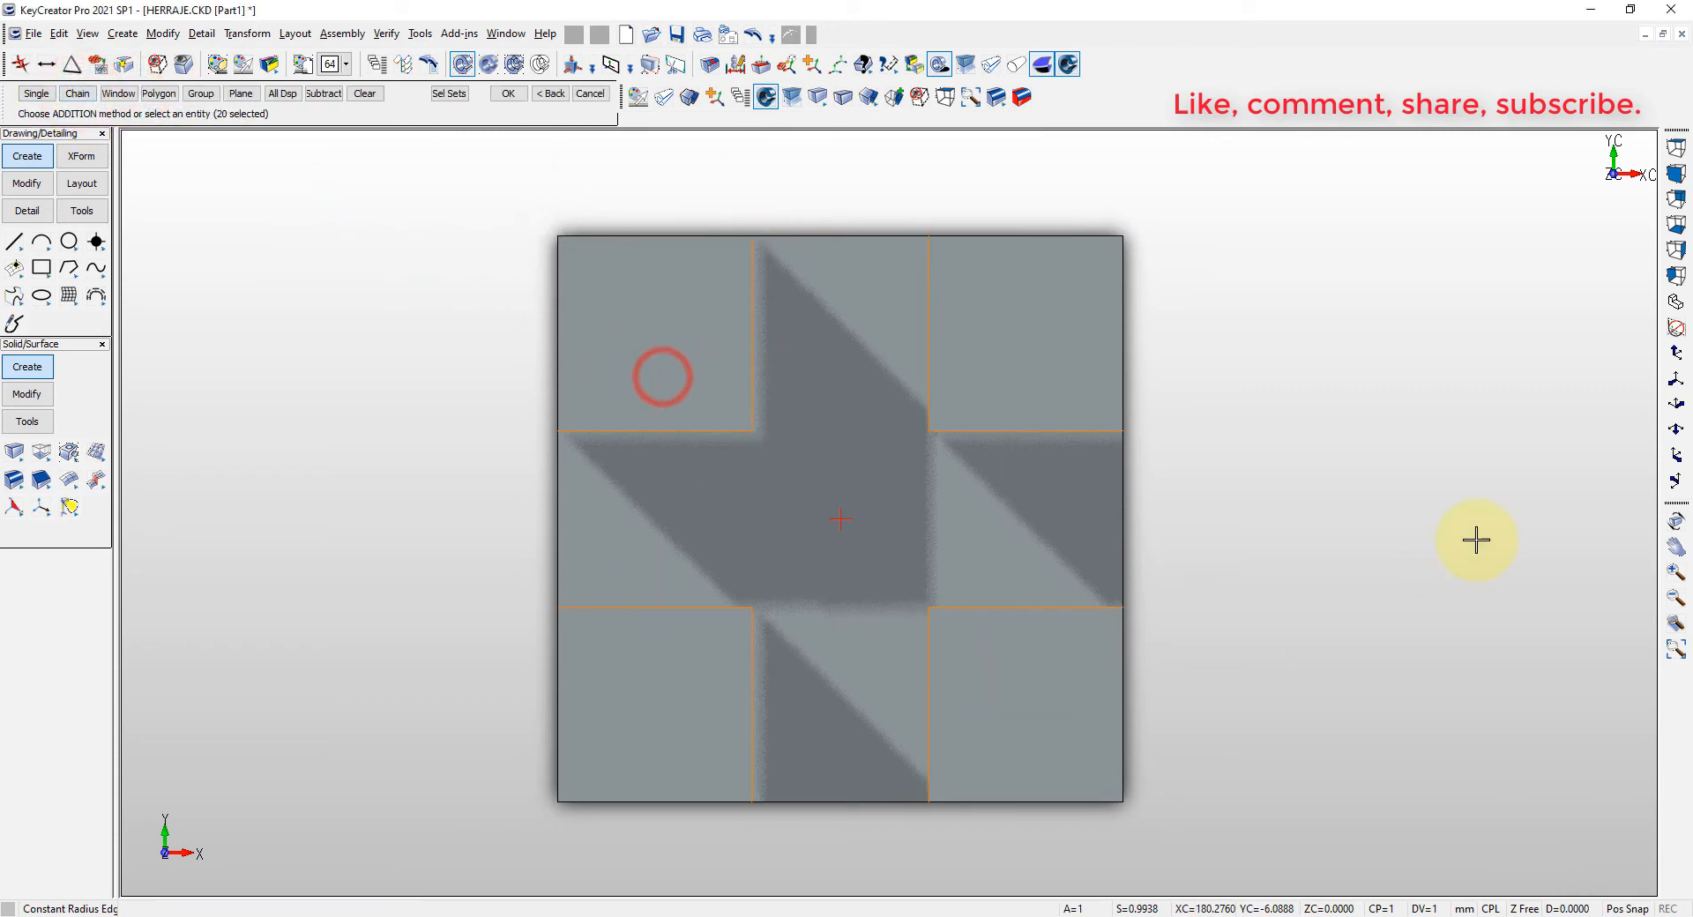
middle_drag(1008, 677, 865, 487)
key(Return)
middle_drag(1167, 506, 718, 273)
key(Escape)
- Unhide the beams and the corner brackets around the block
click(183, 65)
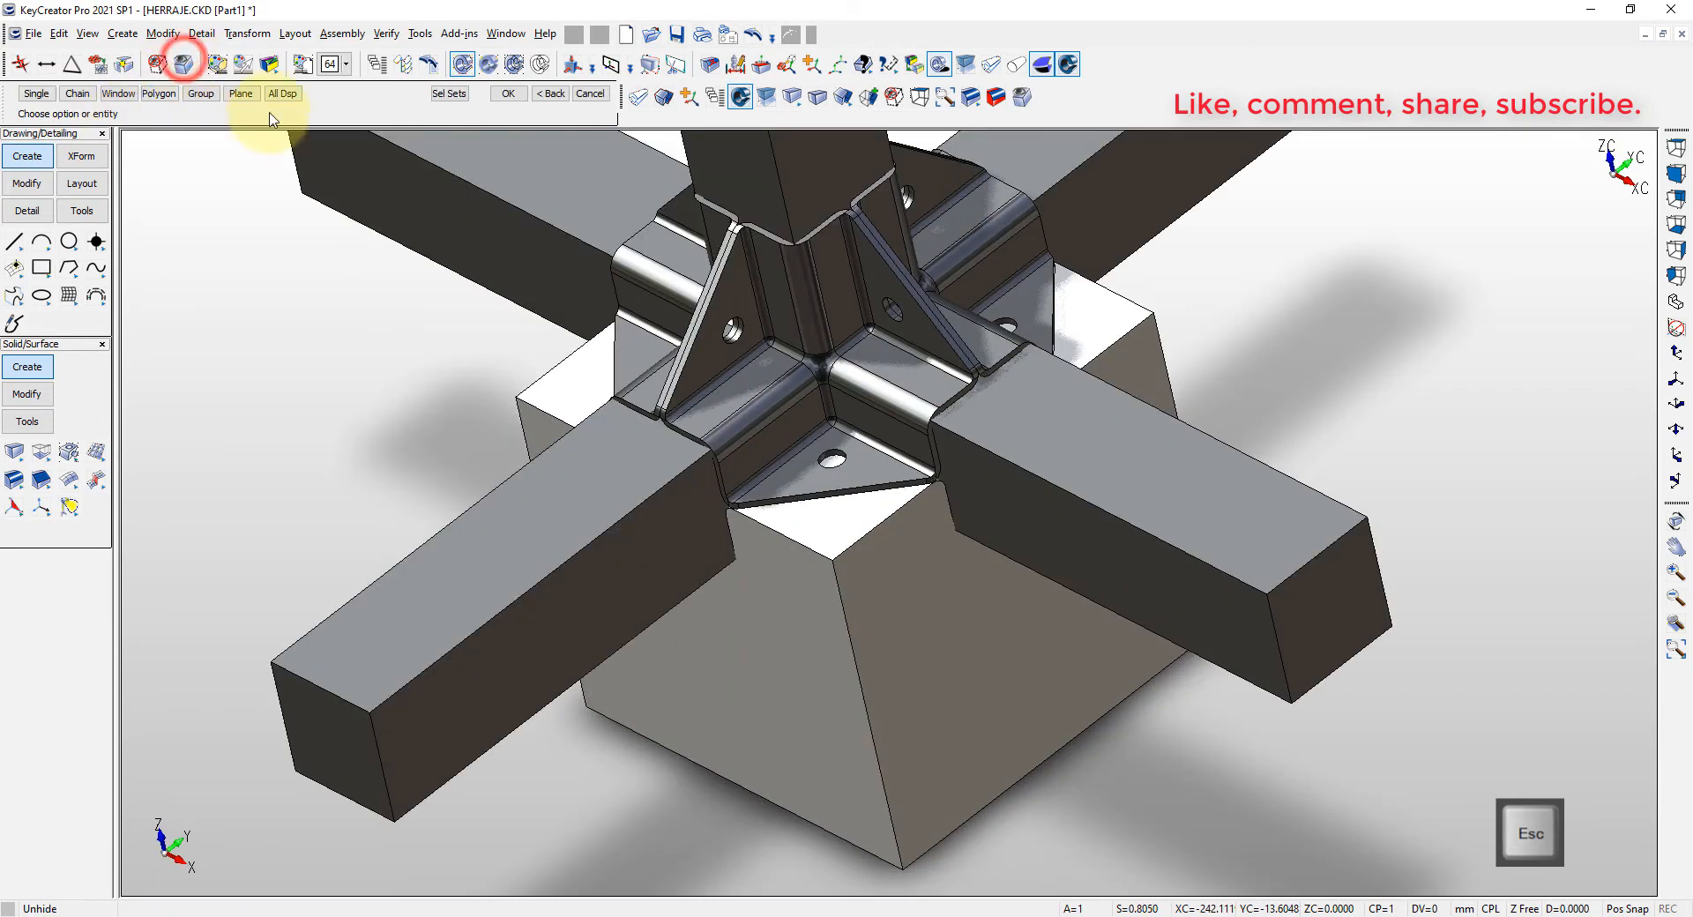
click(42, 93)
key(alt+a)
middle_drag(891, 582, 1043, 680)
key(Escape)
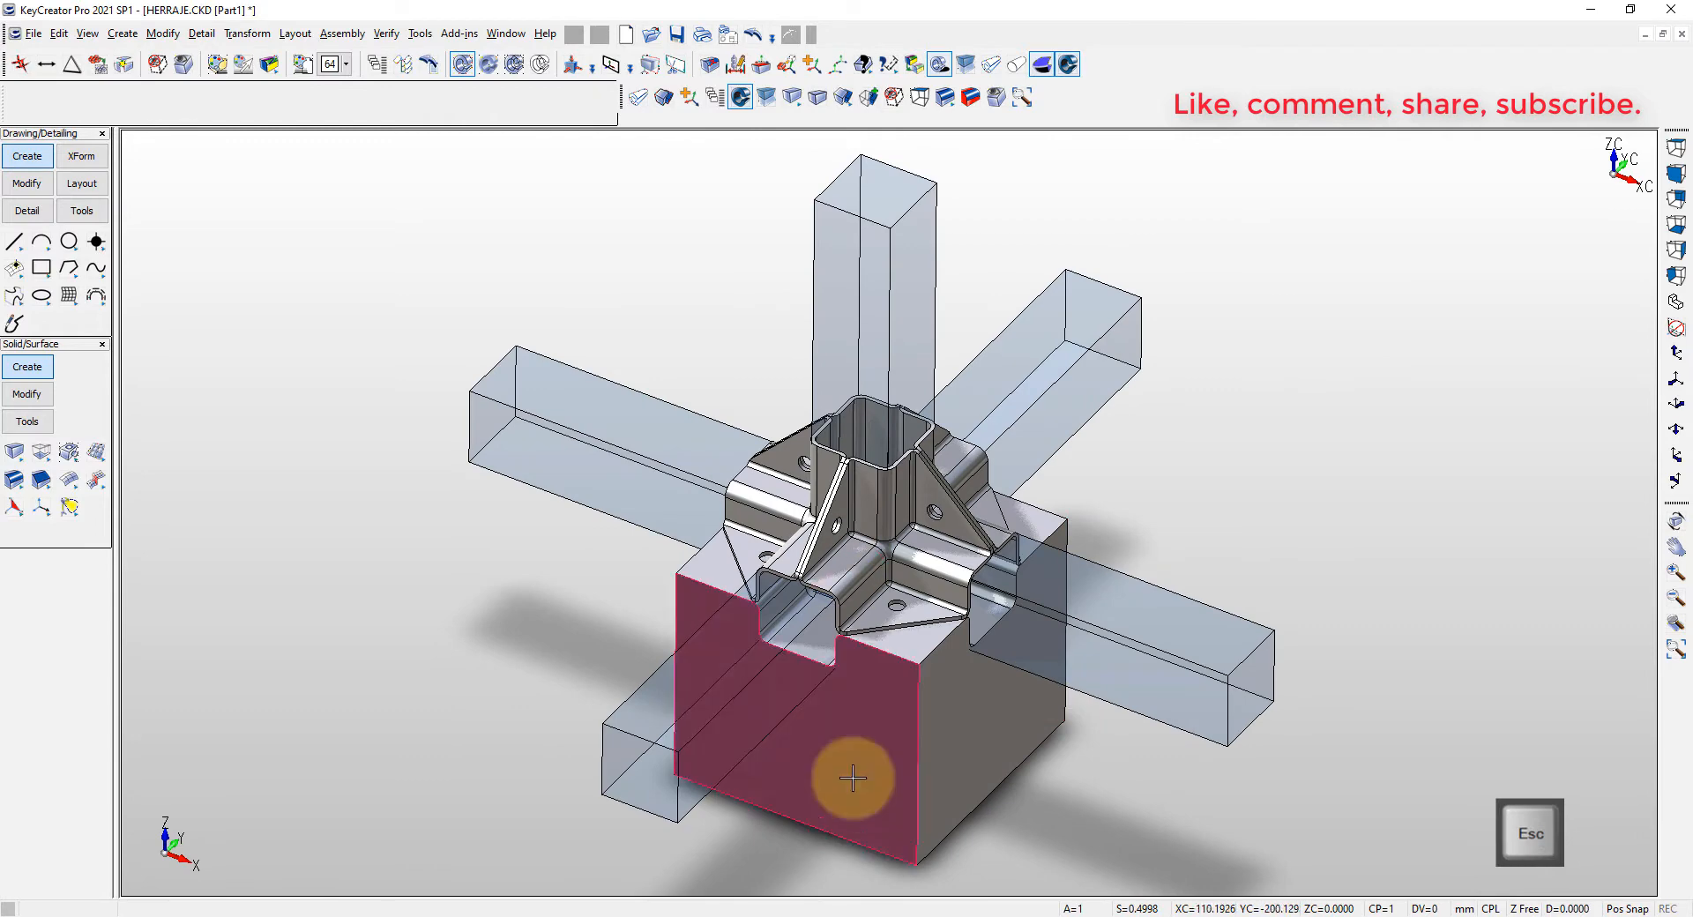
- Shell the block inward, opening its underside and four outer side faces
middle_drag(855, 782, 807, 178)
scroll(807, 178, up, 2)
click(202, 251)
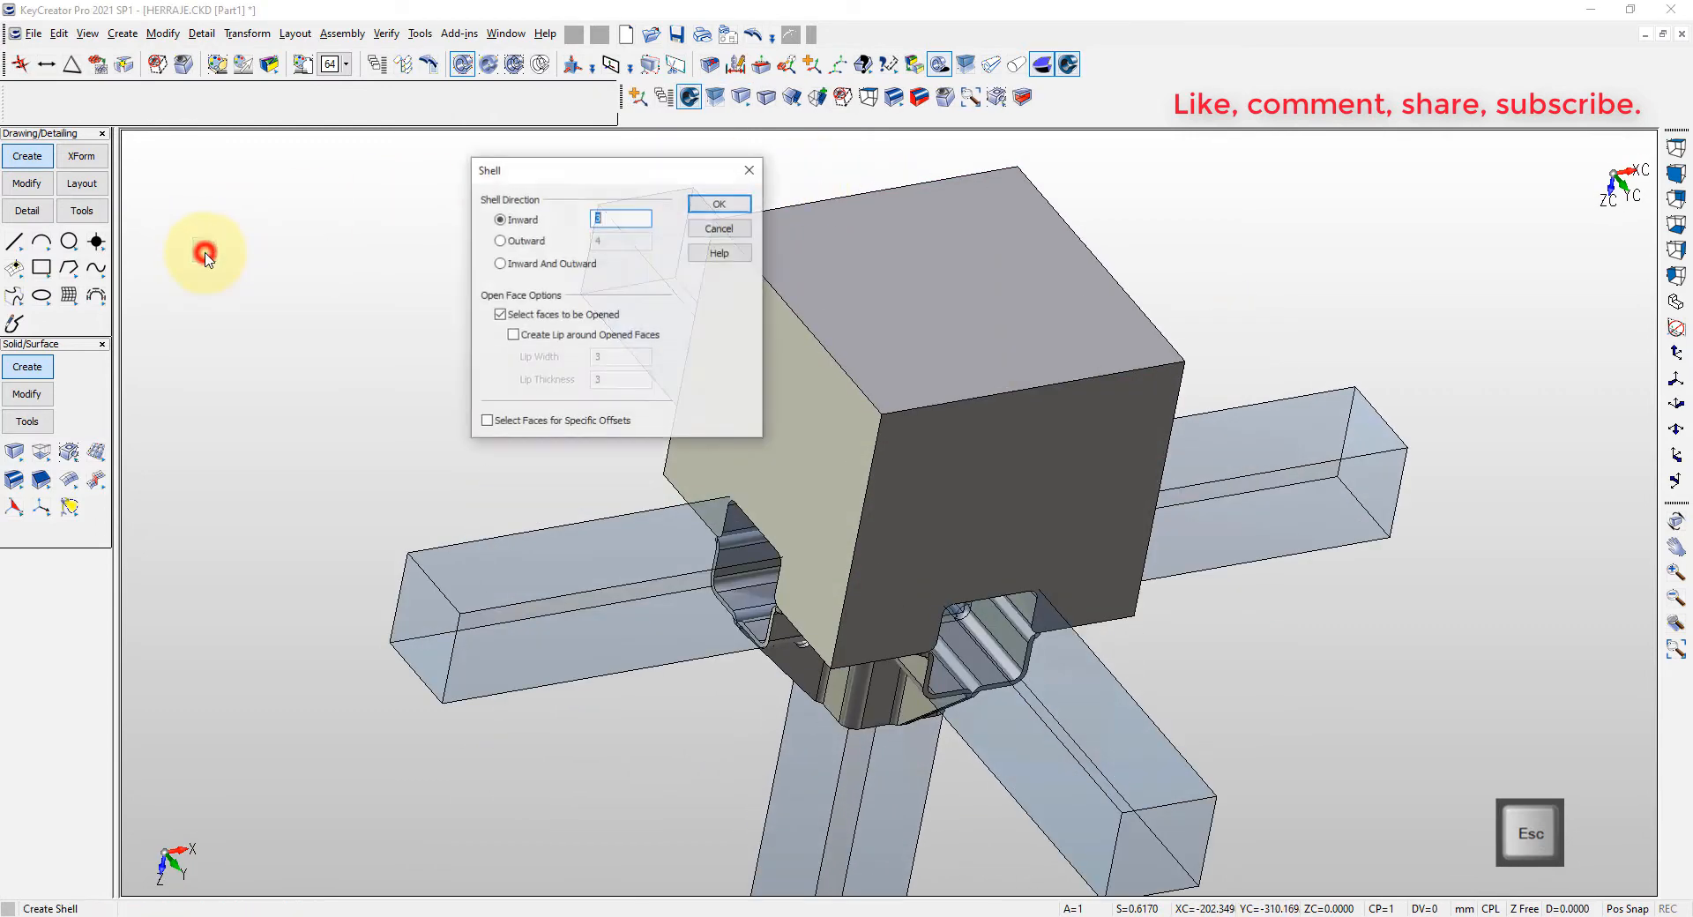
key(Return)
click(961, 220)
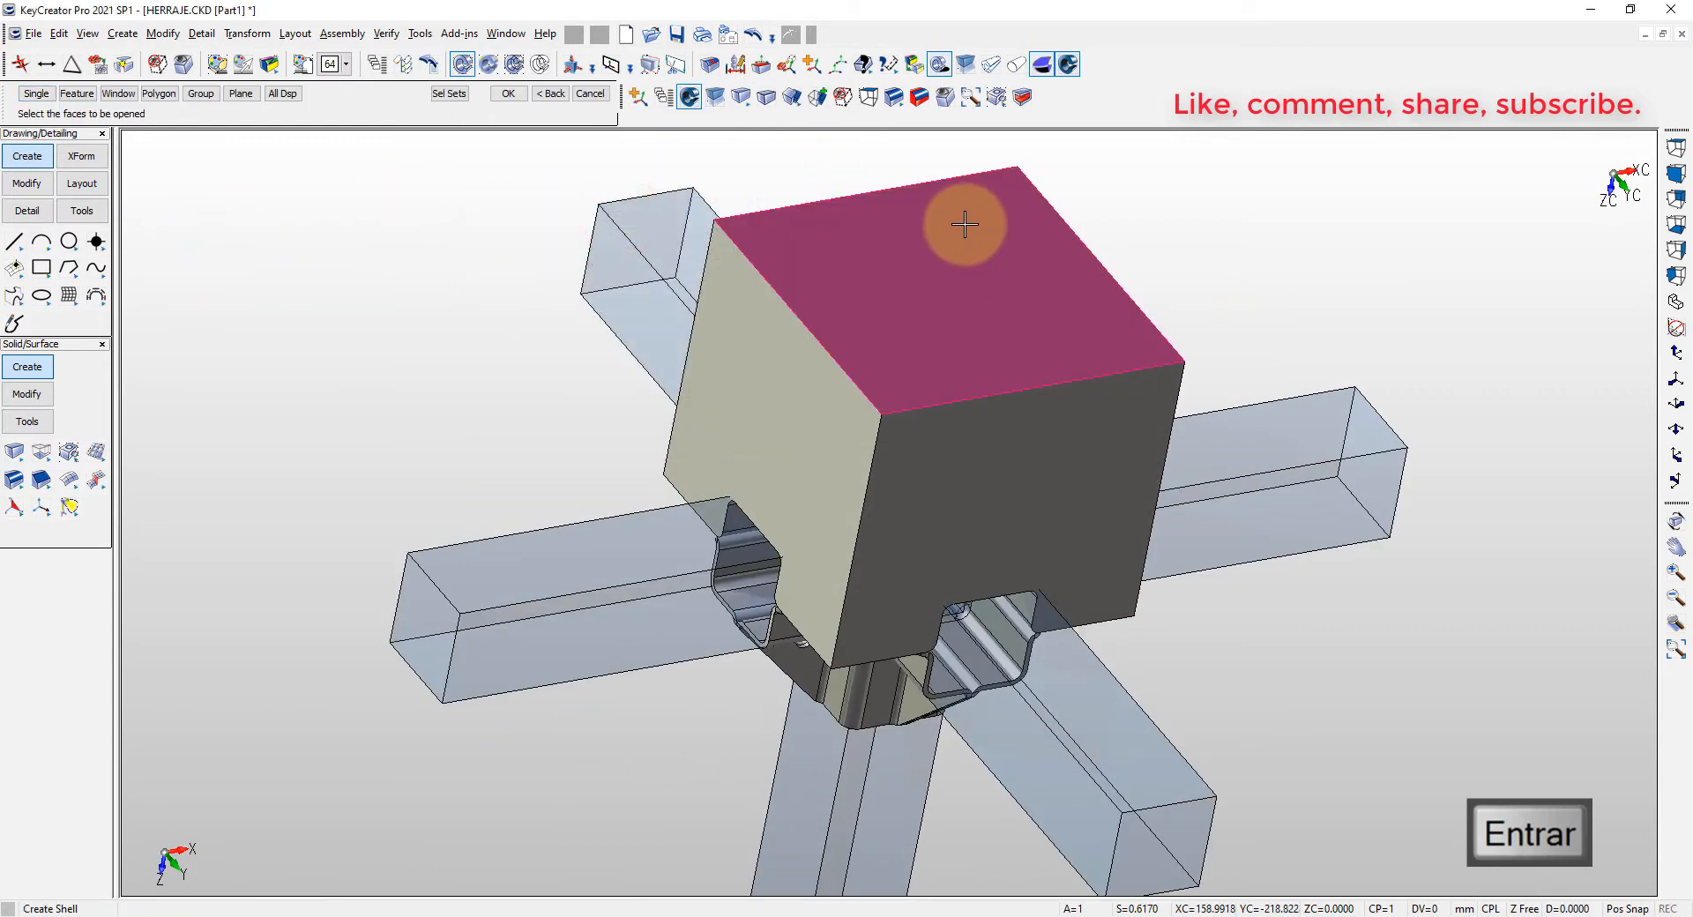
click(1032, 260)
click(966, 279)
click(714, 377)
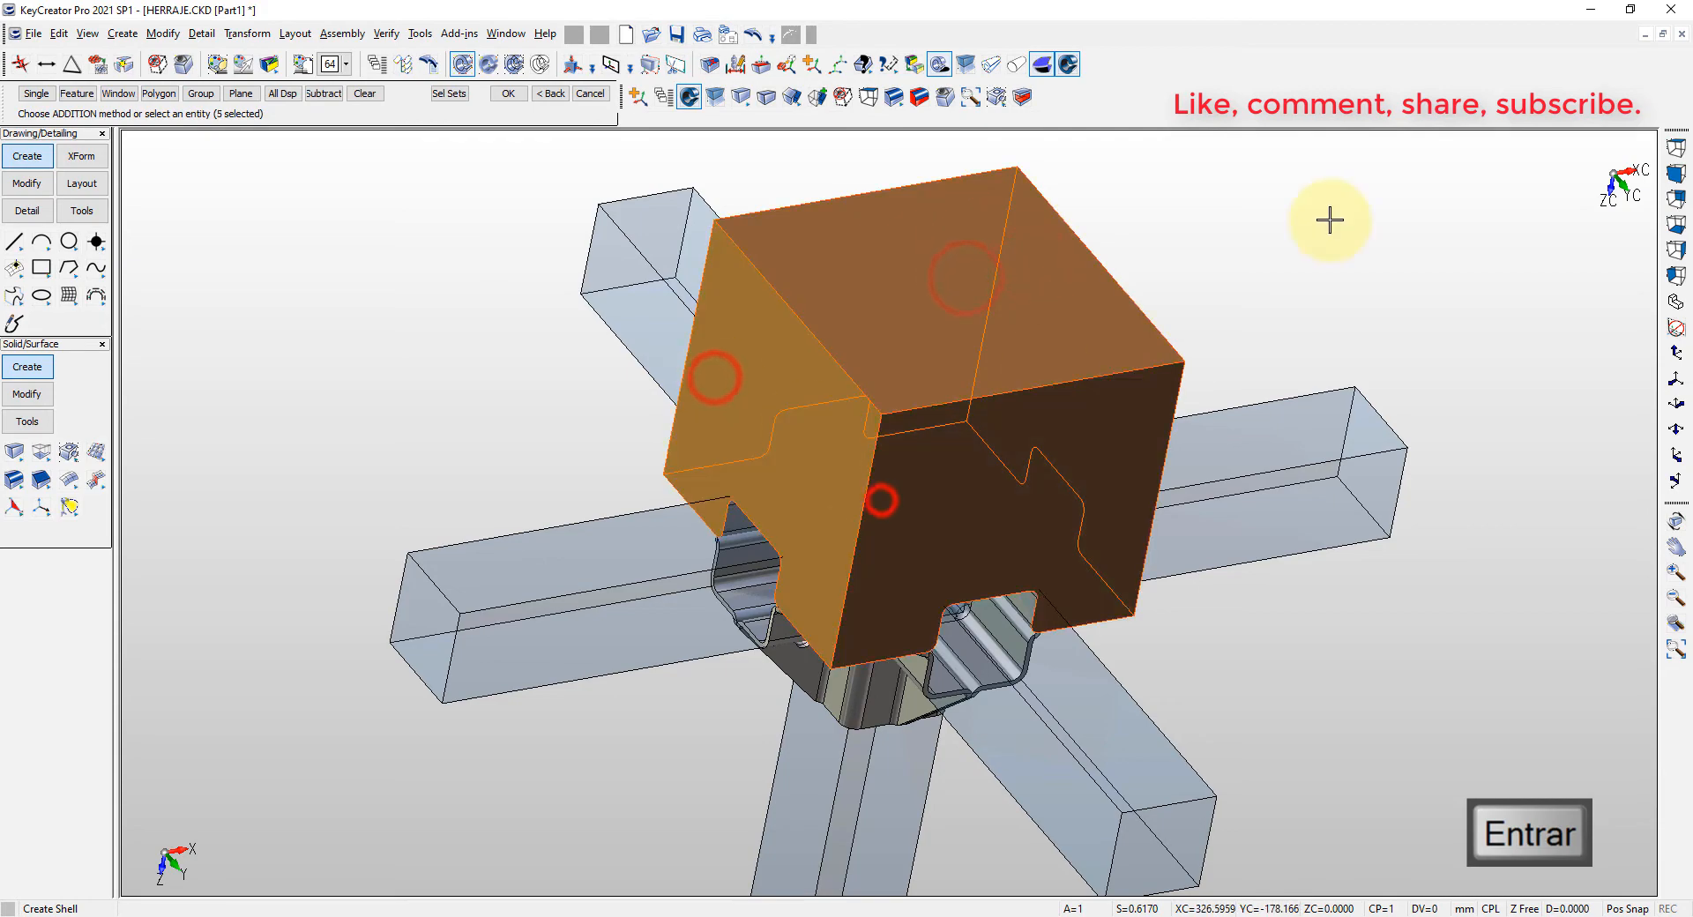
key(Return)
key(Escape)
- Chamfer the four outer corner edges of the shelled base part with length 50 at 45 degrees
middle_drag(1058, 353, 950, 726)
key(alt+1)
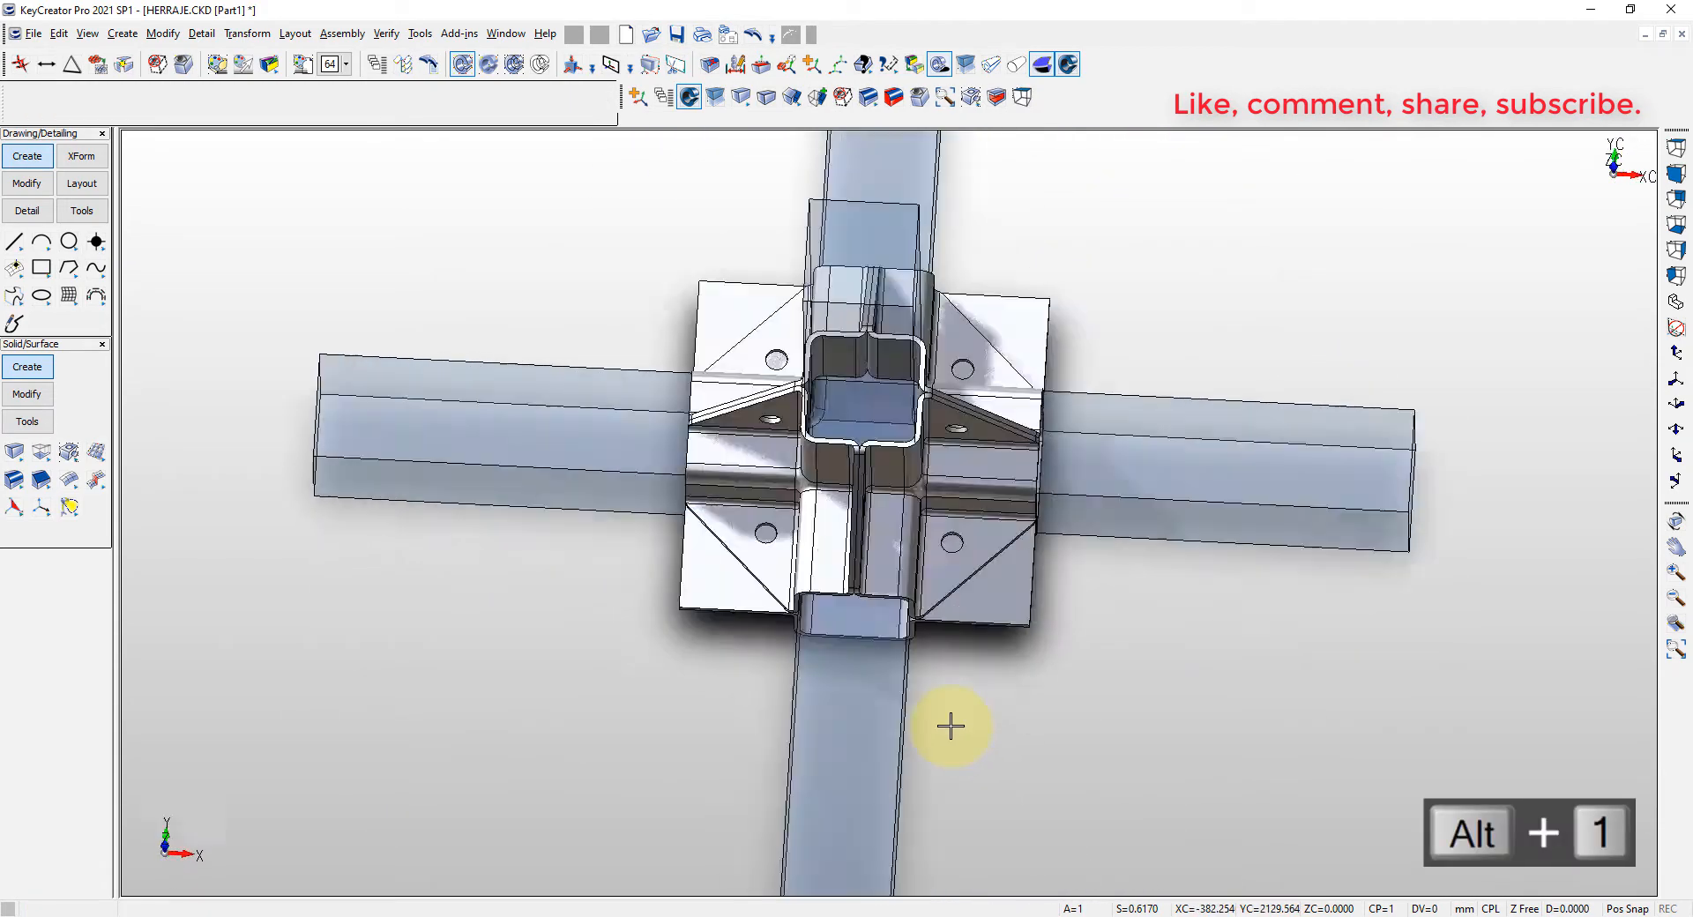
key(Escape)
click(40, 481)
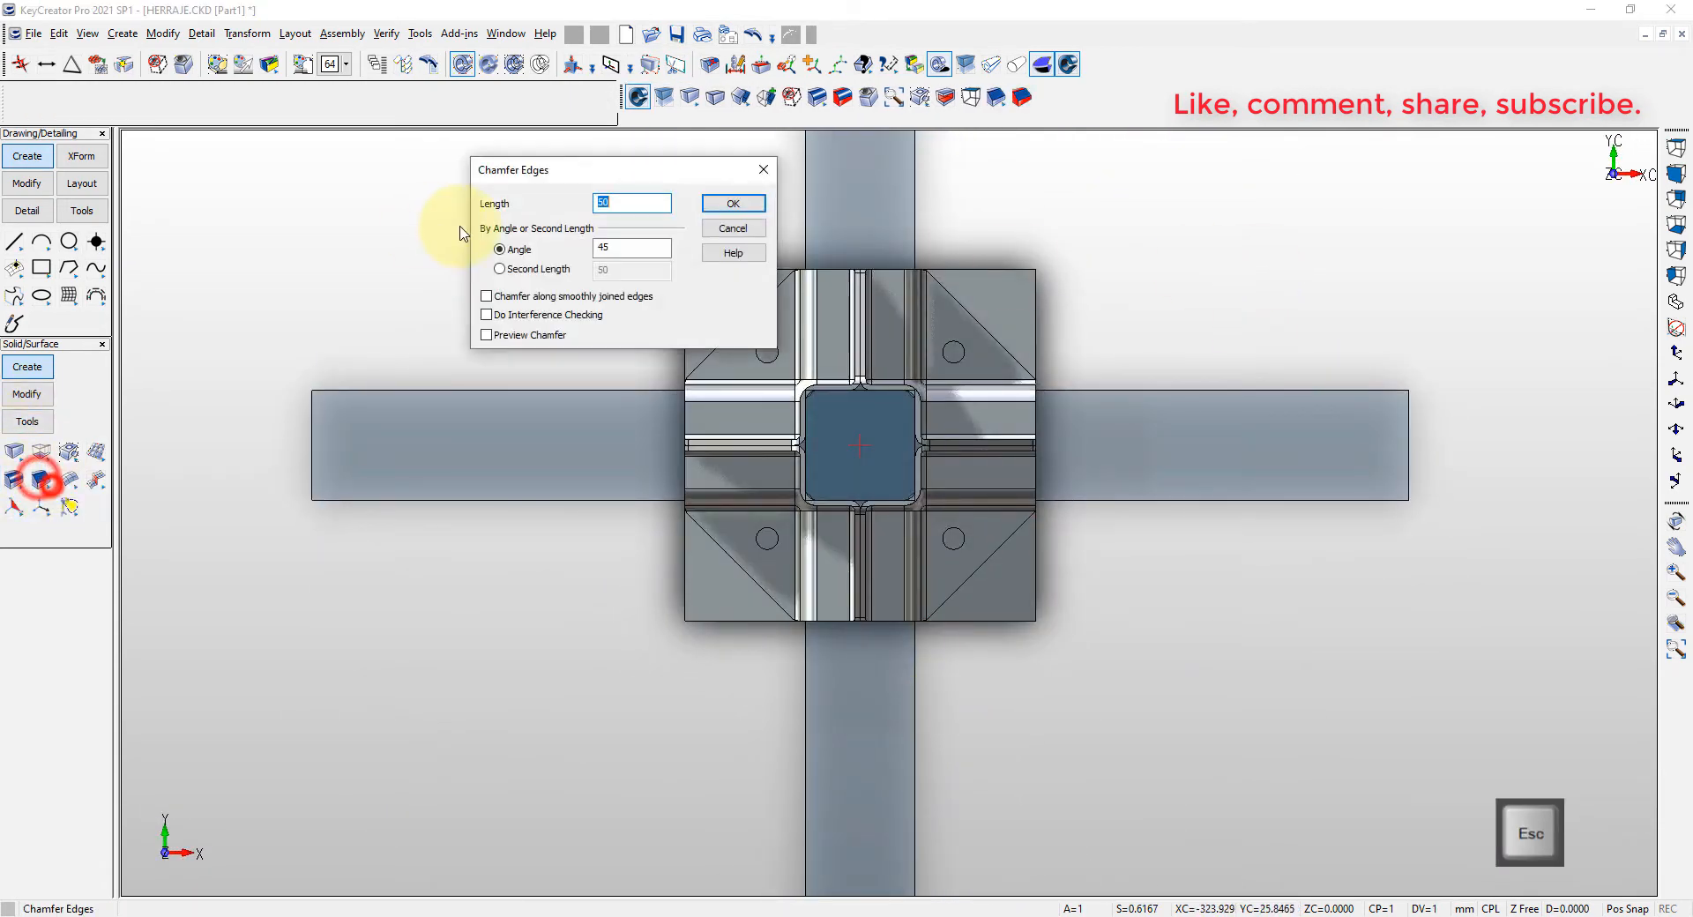
click(741, 204)
click(1013, 228)
key(F3)
click(654, 238)
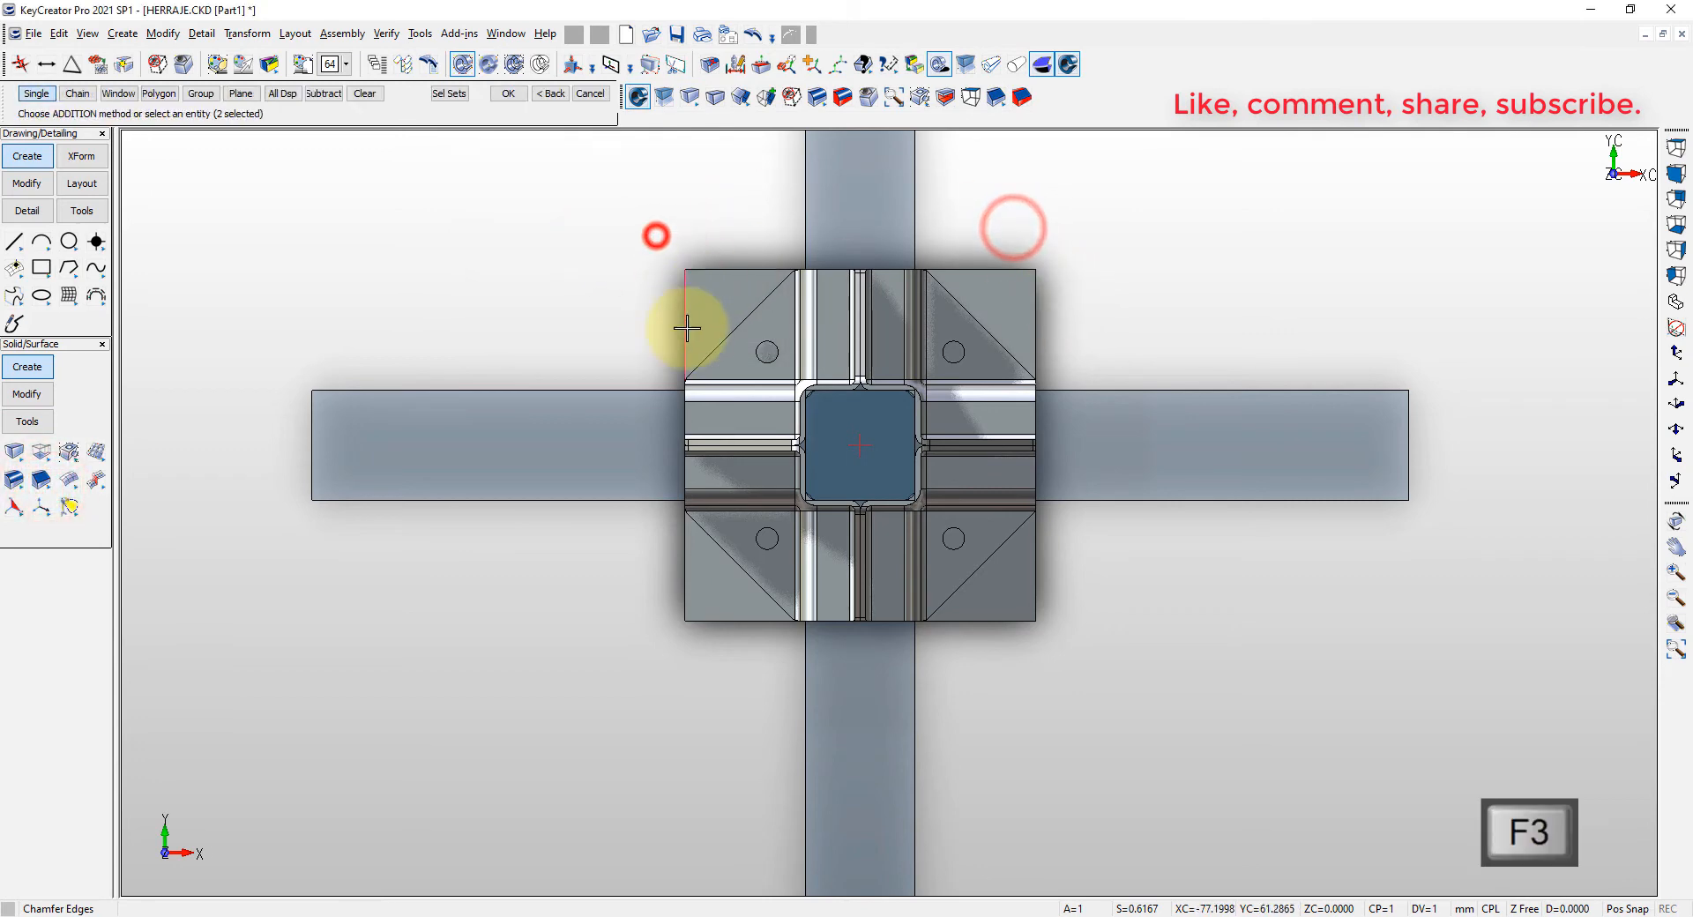
click(642, 588)
click(1001, 665)
middle_click(1081, 604)
key(Escape)
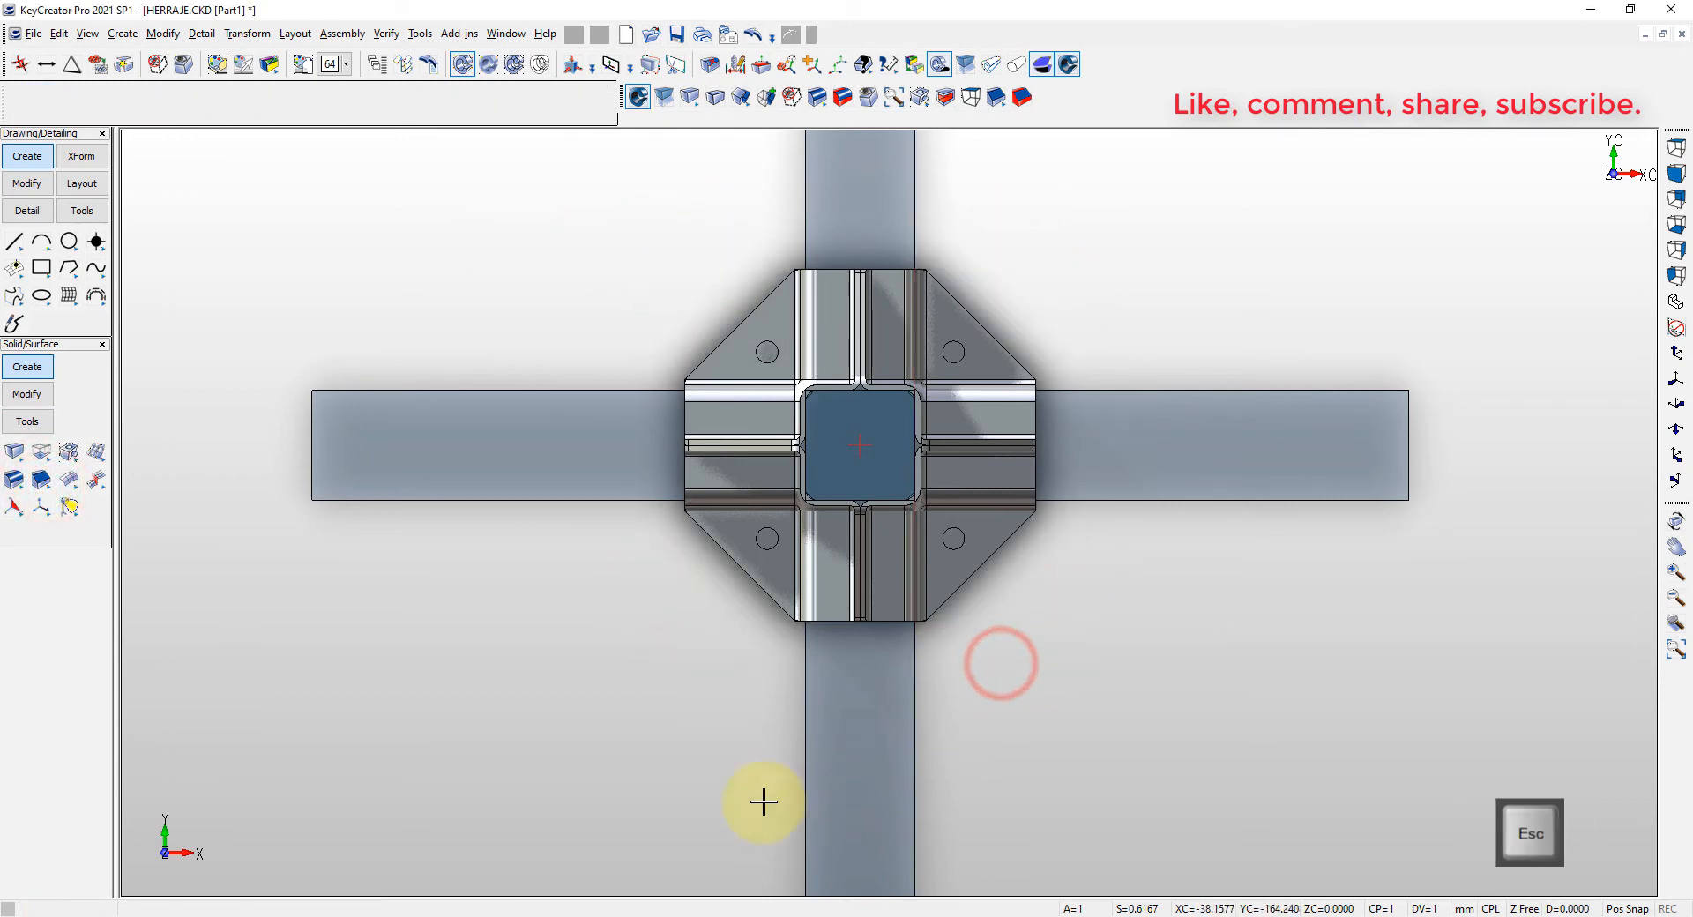
- Drill a simple through hole of diameter 10 in the base part's front corner flange, centred on the bracket's hole
middle_drag(711, 795, 561, 588)
scroll(624, 282, up, 2)
right_click(536, 196)
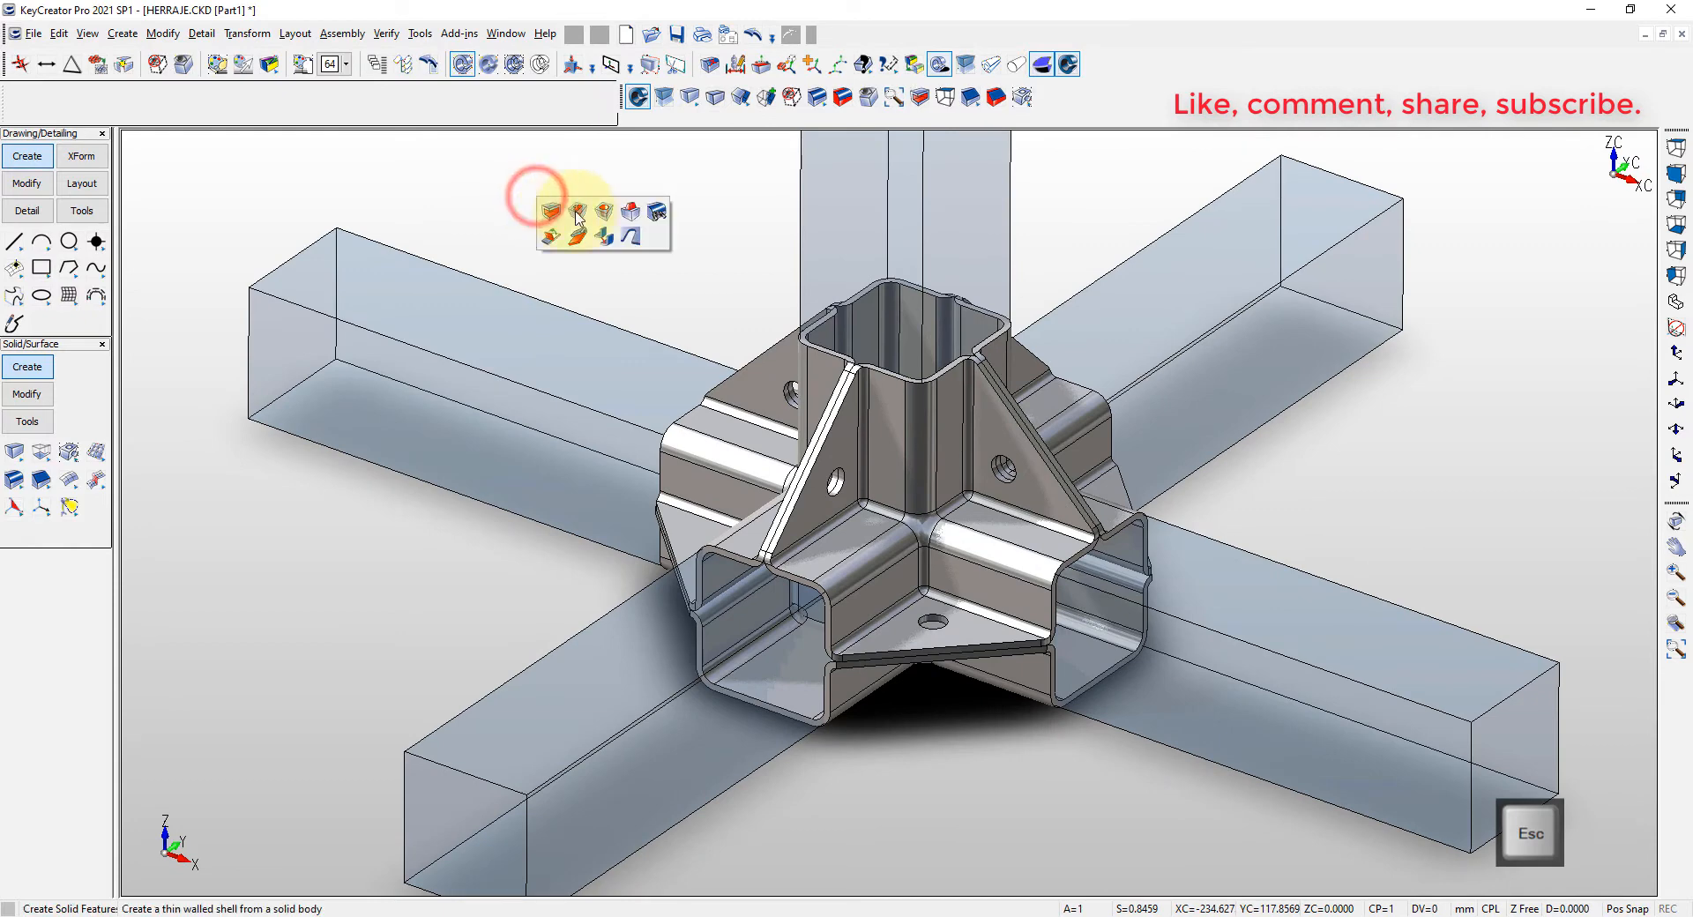
click(604, 207)
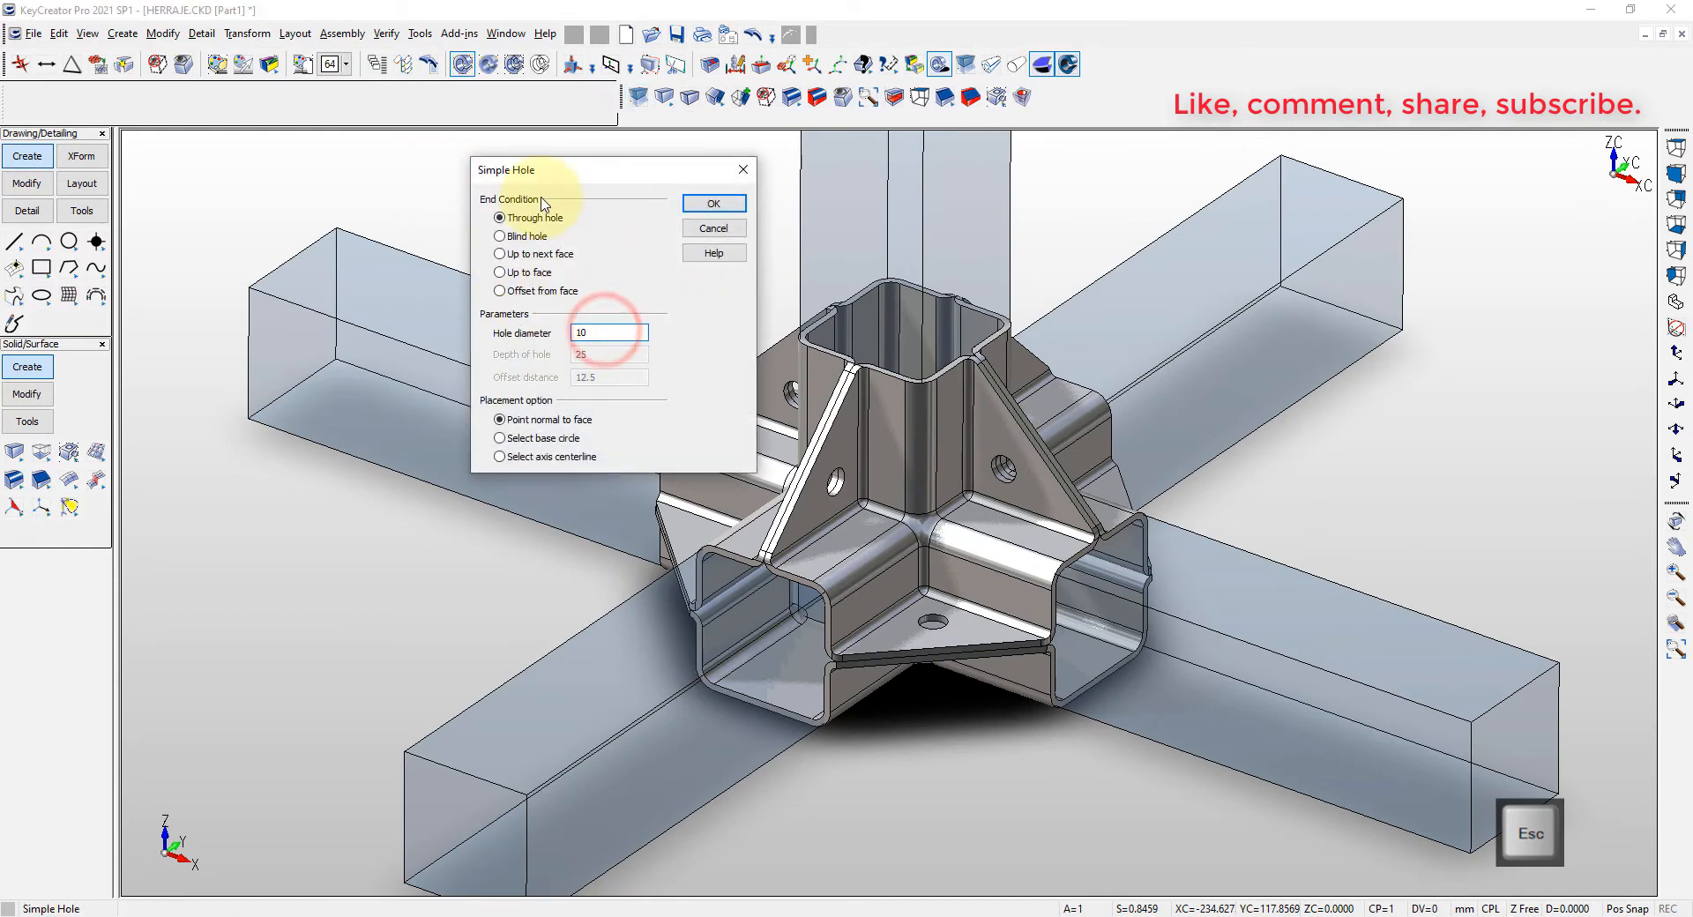
click(706, 203)
scroll(896, 615, up, 4)
click(905, 617)
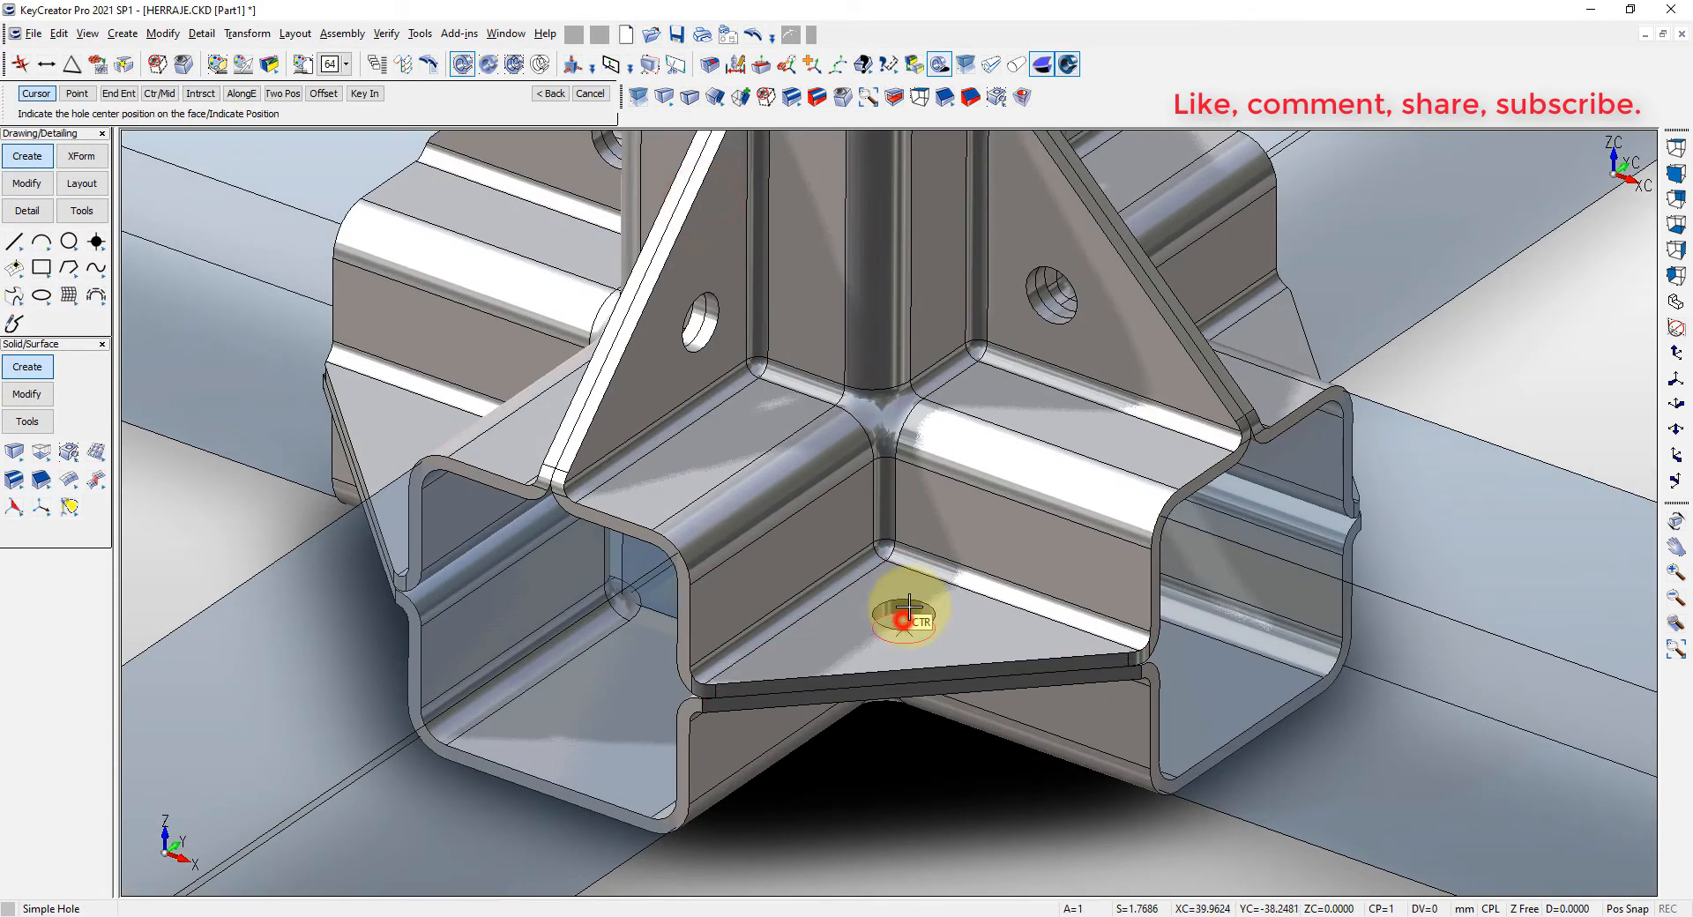
- Drill matching through holes in the base part's other three corner flanges, centred on the brackets' holes
scroll(1217, 498, down, 6)
scroll(1113, 551, up, 3)
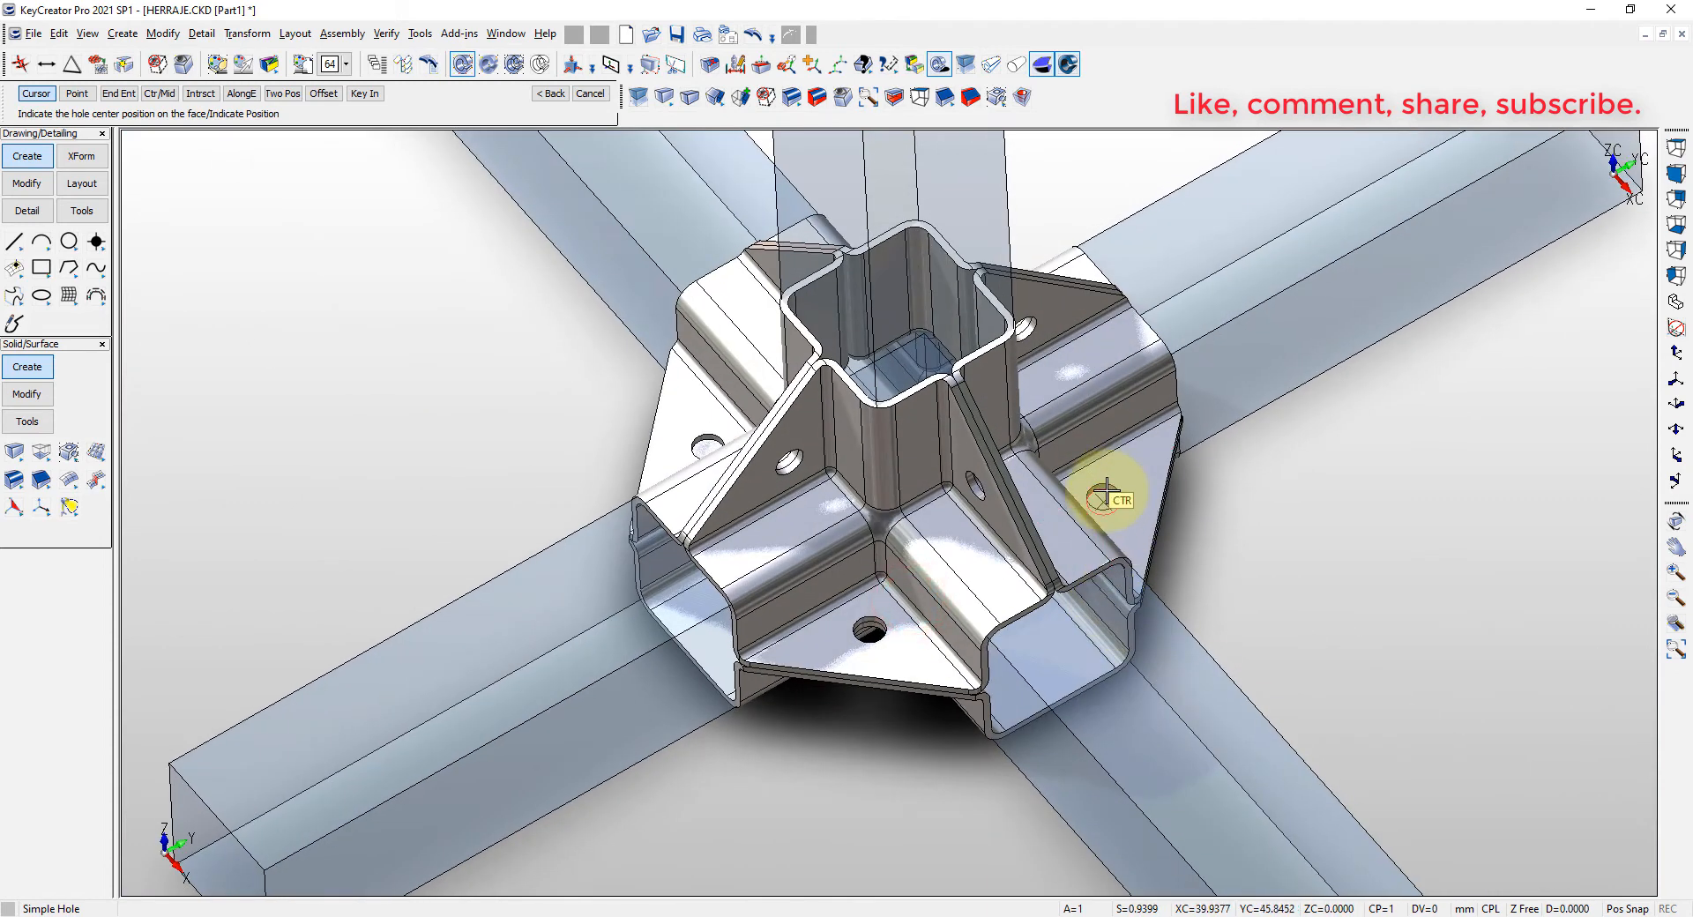
scroll(703, 443, down, 6)
middle_drag(891, 373, 854, 468)
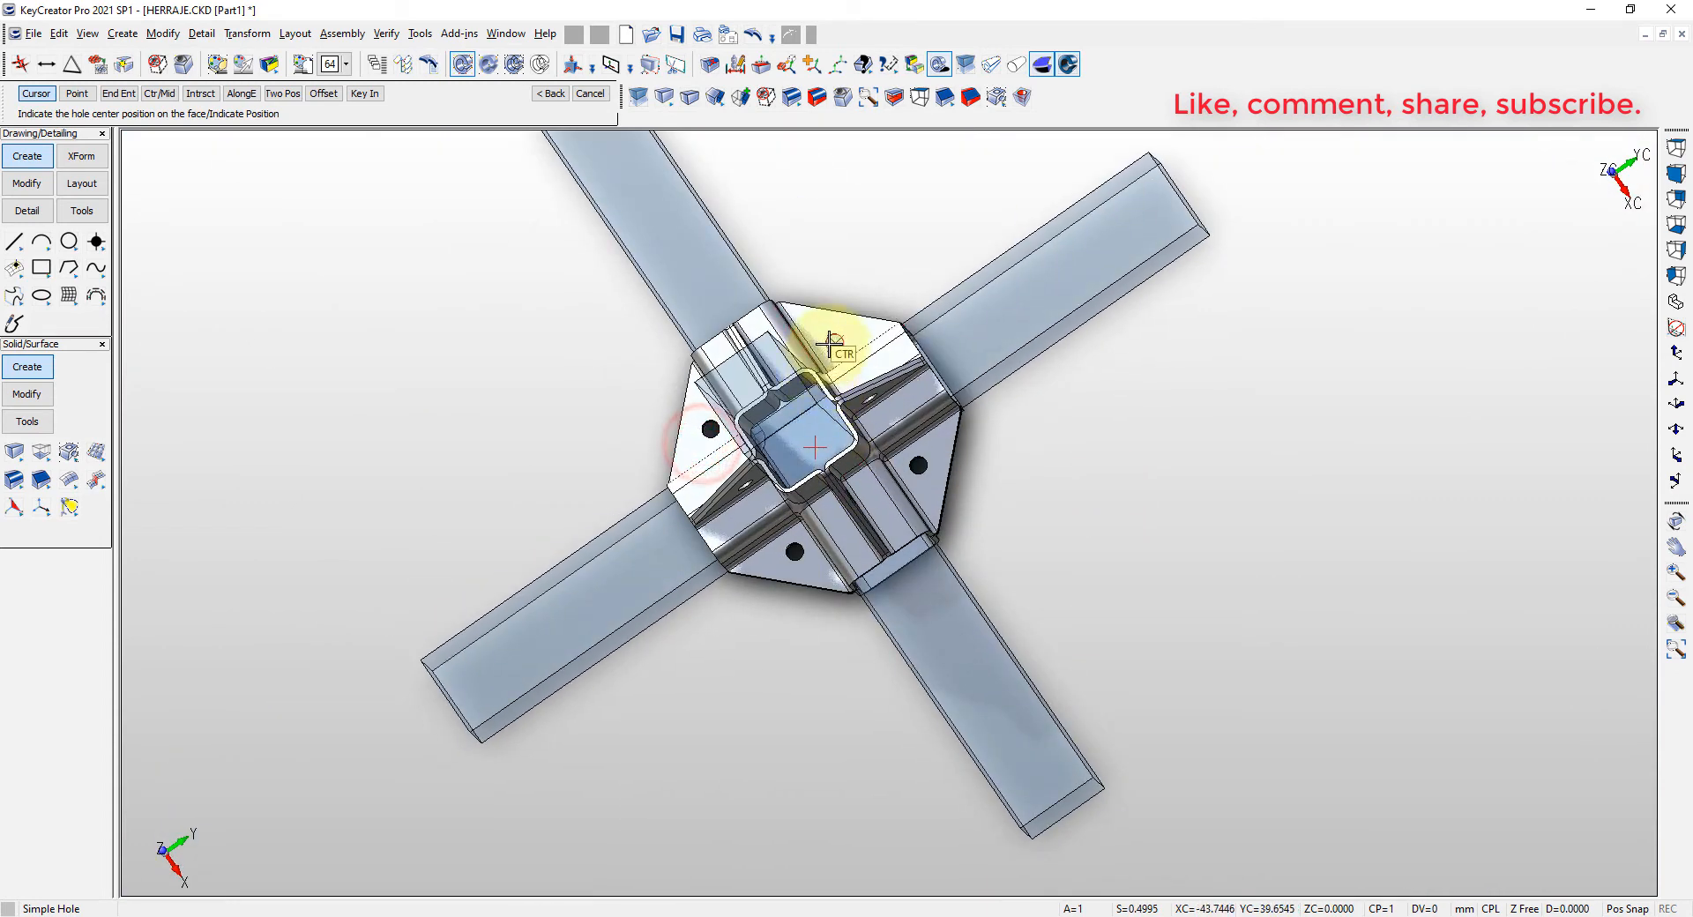
middle_drag(794, 552, 805, 453)
key(alt+7)
key(Escape)
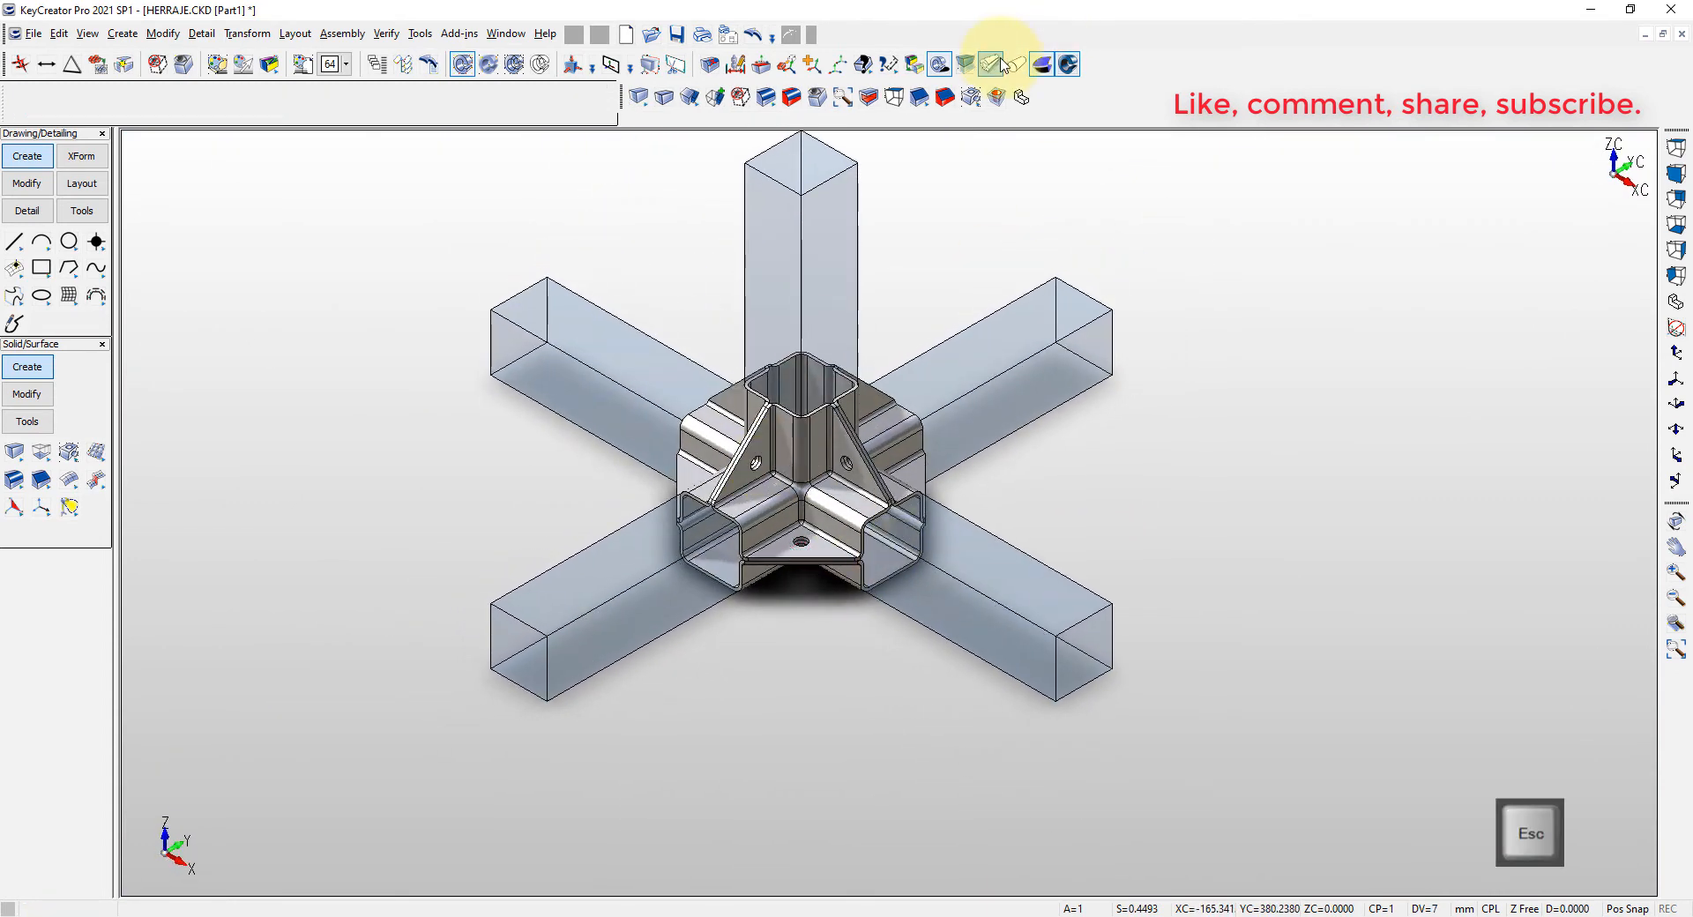
- Switch on the additional rendering option for the shaded joint model
click(994, 61)
middle_drag(926, 600, 1048, 220)
scroll(995, 411, up, 1)
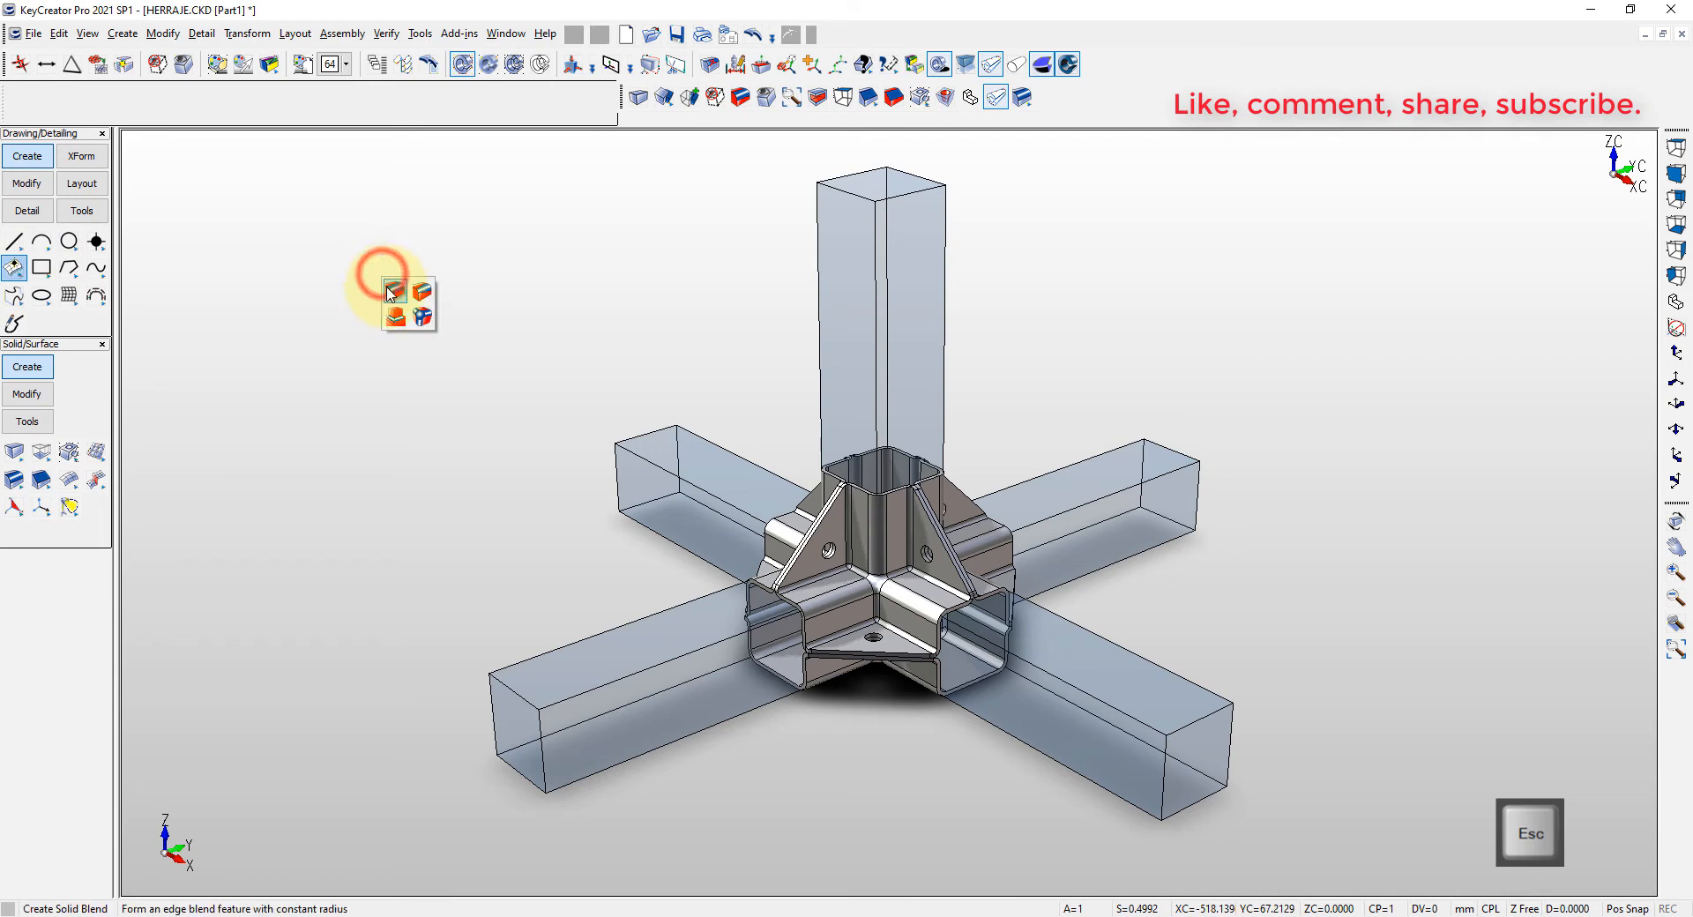
- Blend the long edges of the vertical beam and both crossing horizontal beams with a constant radius
click(389, 293)
click(722, 202)
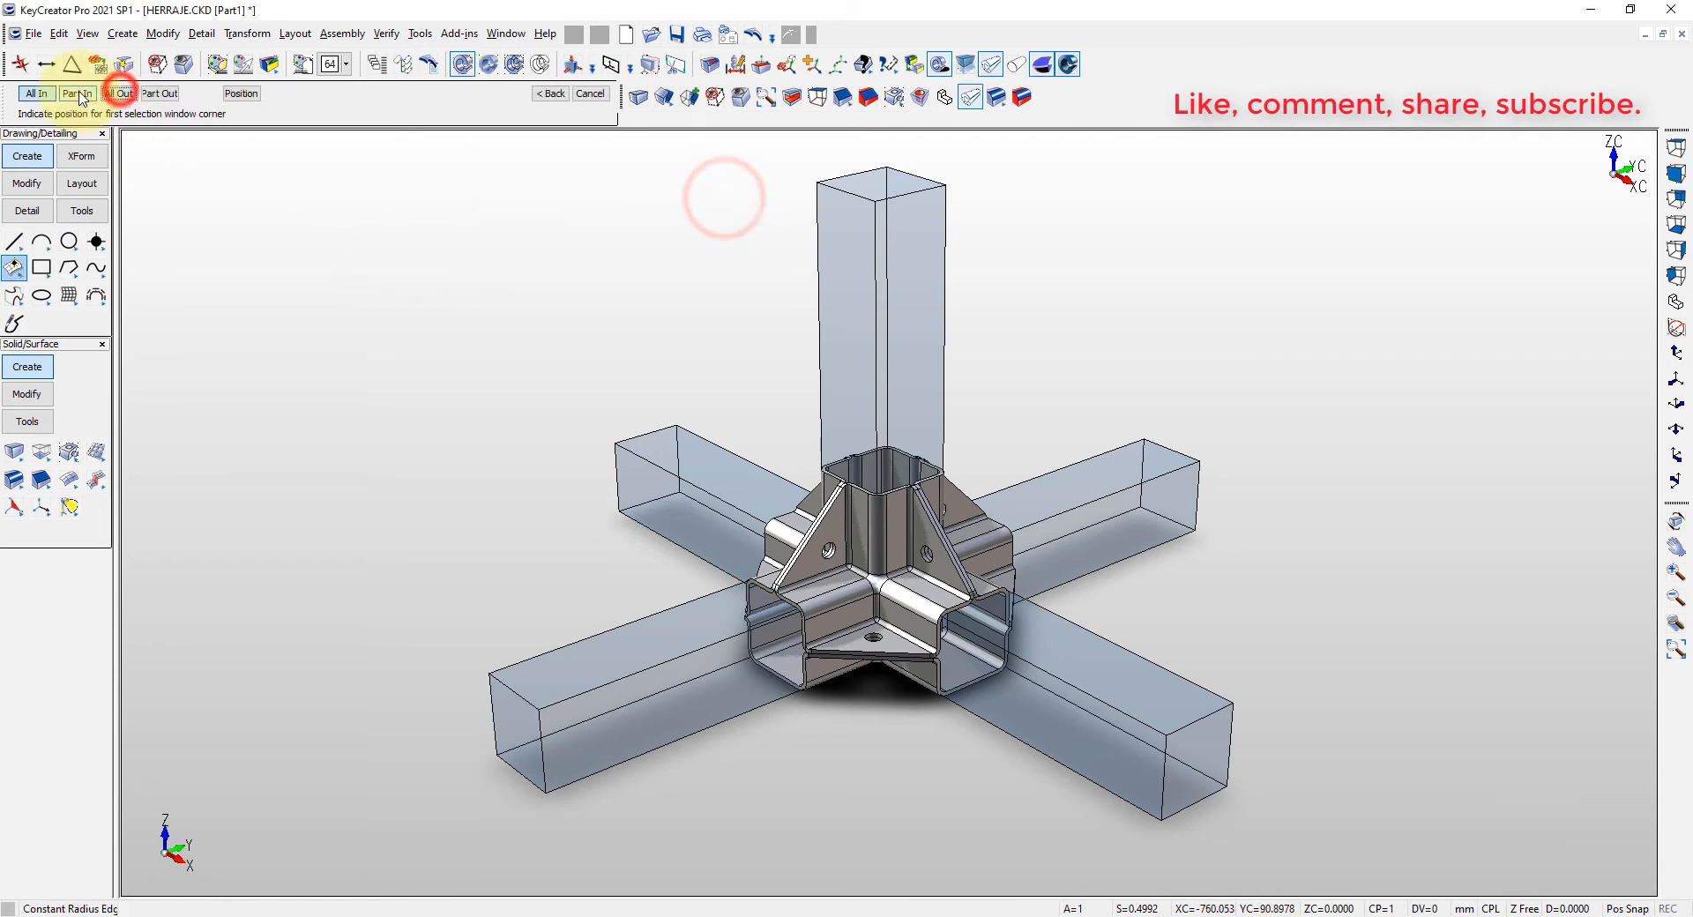
click(990, 65)
drag(668, 633, 667, 766)
key(F3)
drag(745, 279, 1024, 309)
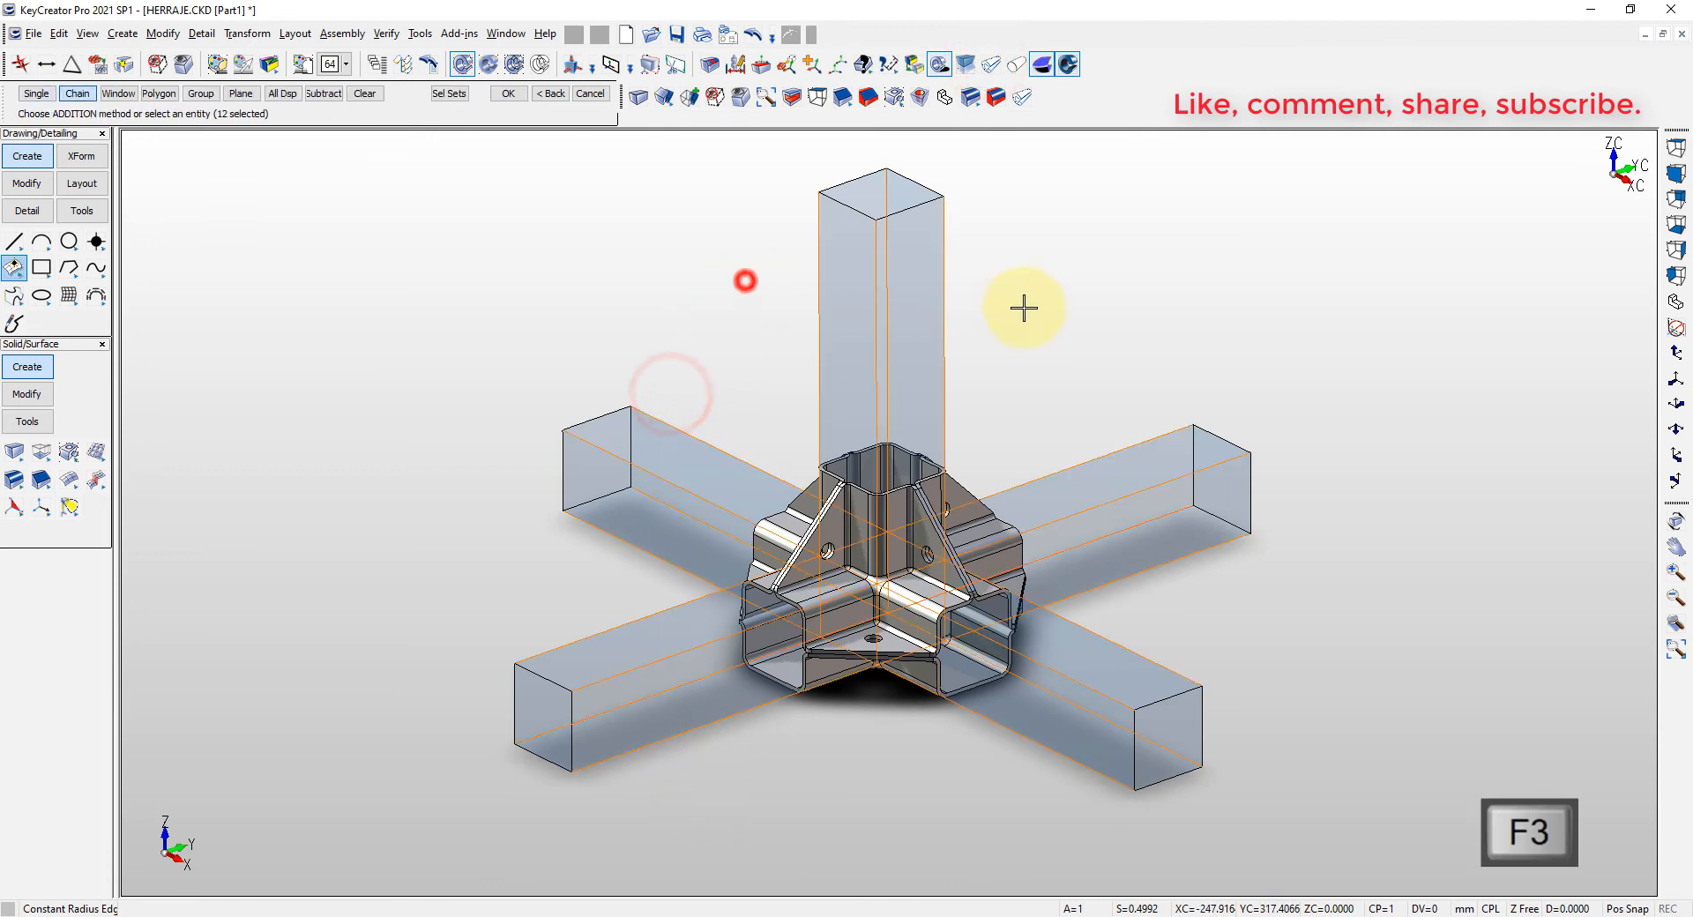
key(Return)
key(Escape)
- Shell the two crossing horizontal beams into hollow tubes, leaving both end faces of each beam open
click(1037, 206)
click(1067, 225)
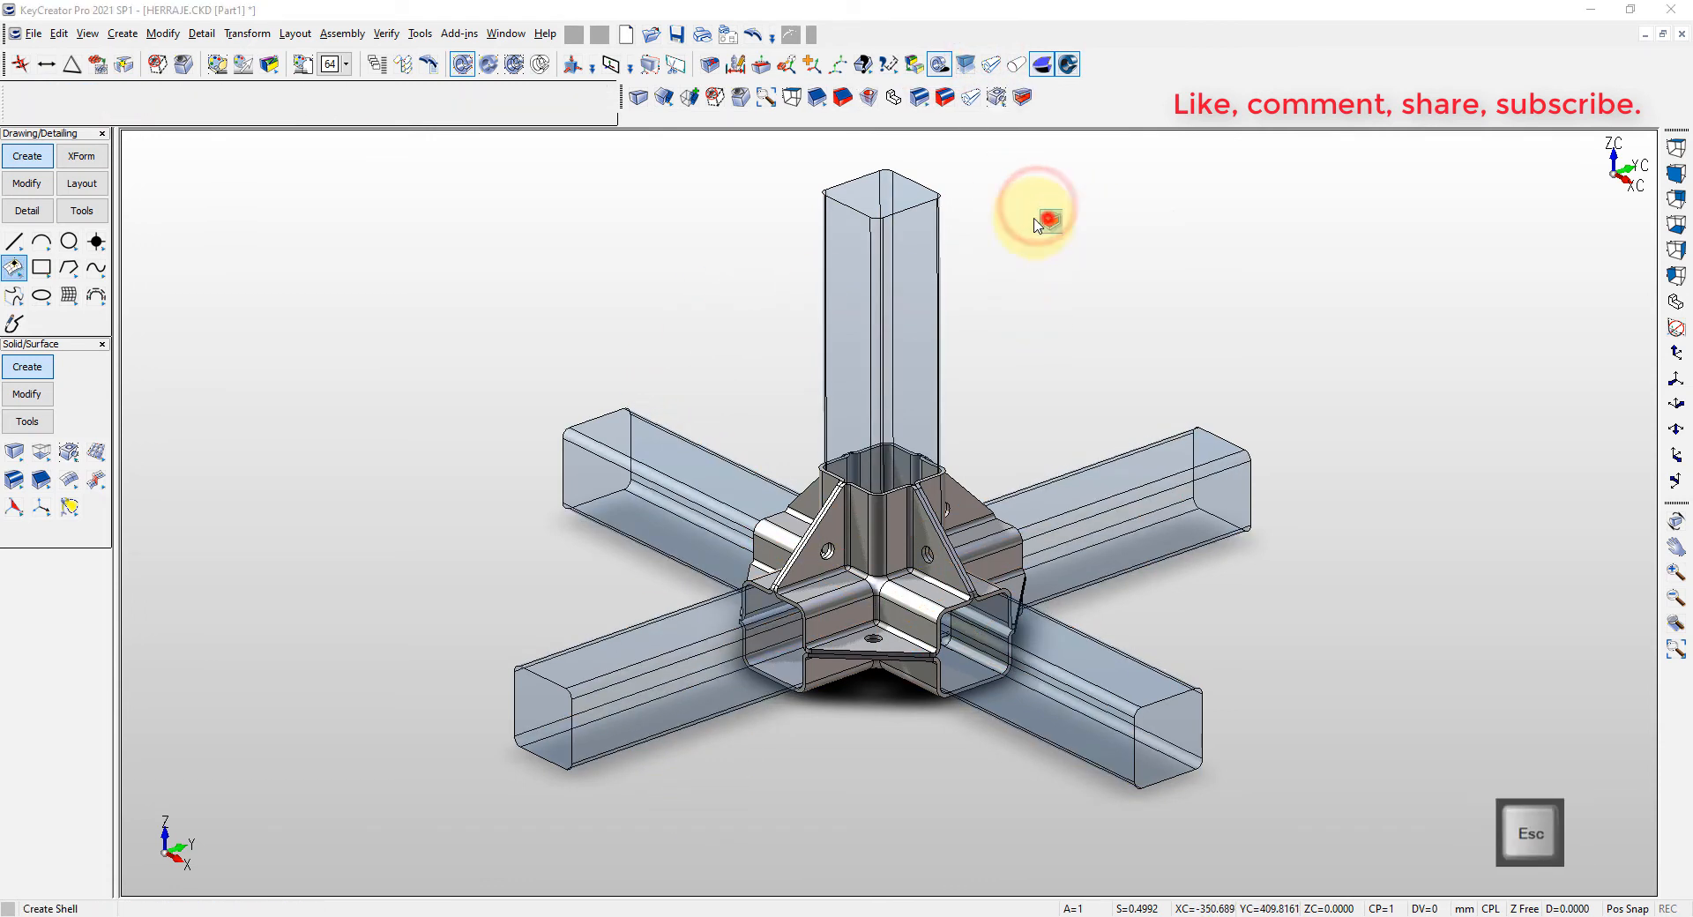
key(Return)
click(1238, 486)
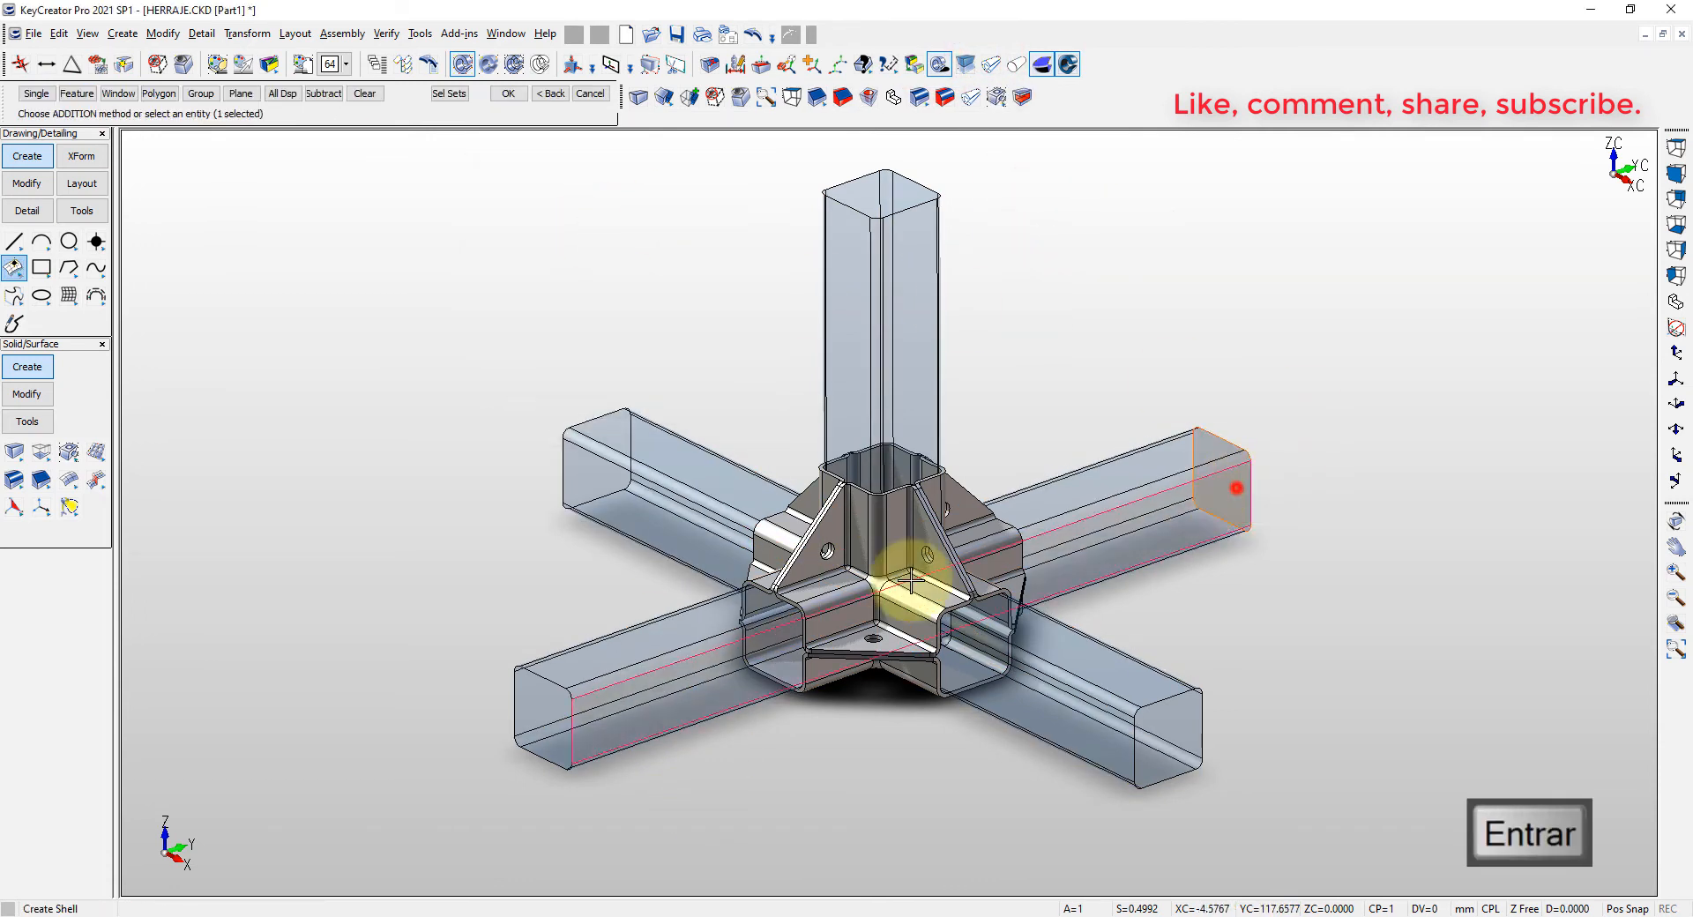
click(558, 703)
click(581, 465)
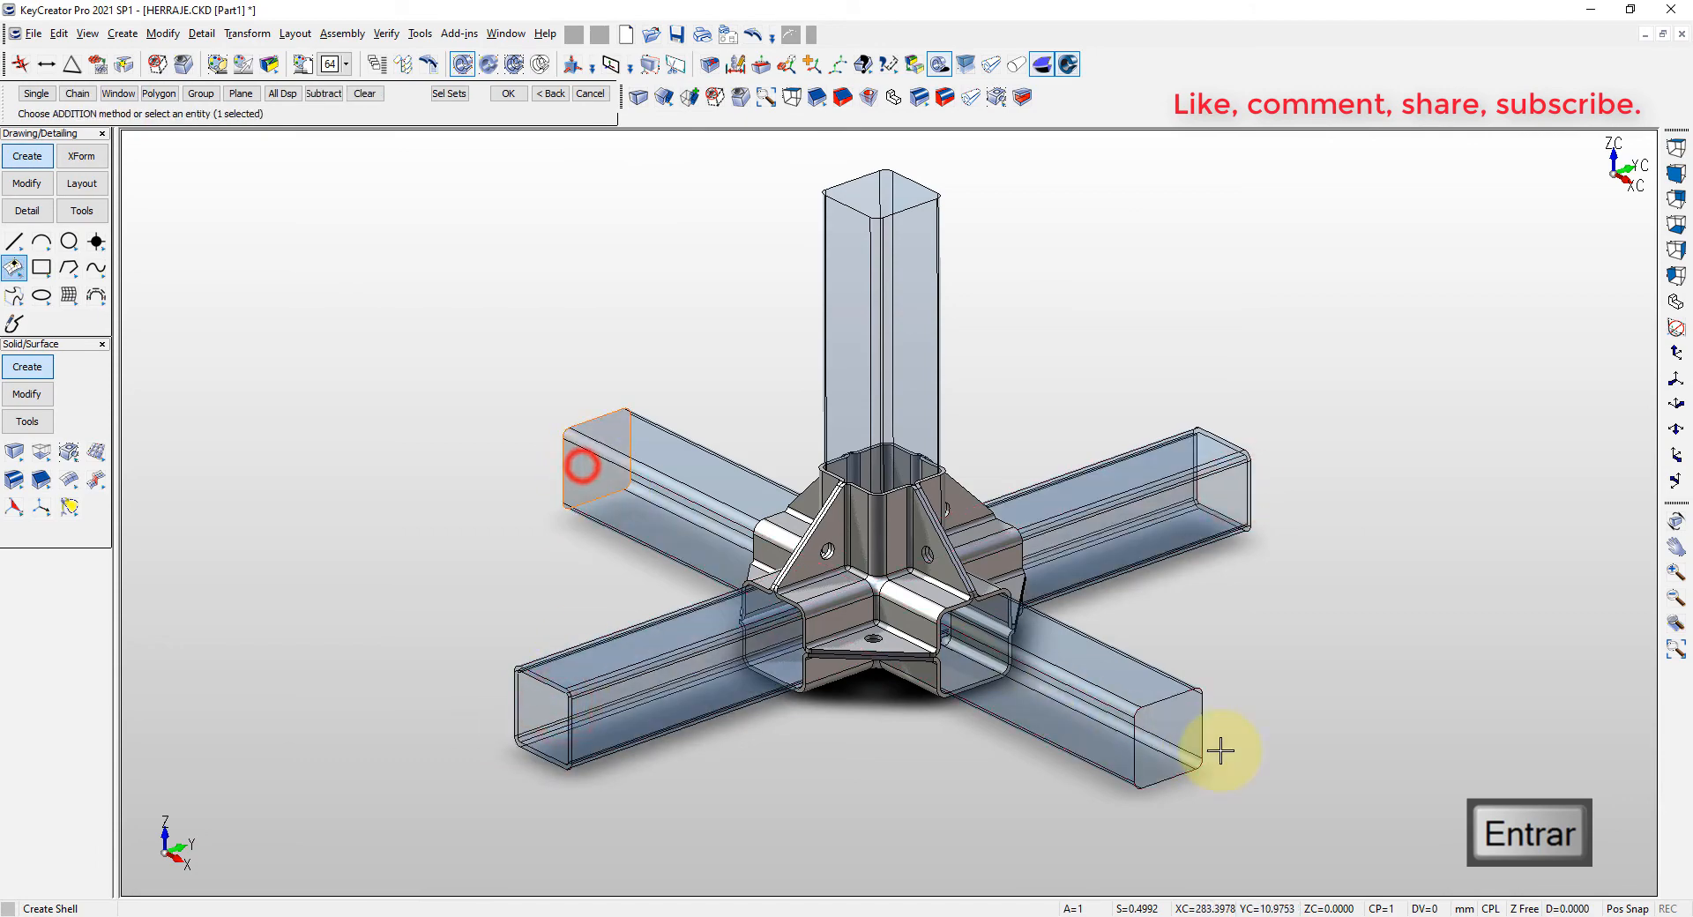
- Shell the vertical beam into a hollow tube, leaving its upper and lower end faces open
click(883, 194)
middle_drag(711, 717, 840, 356)
click(858, 494)
key(Return)
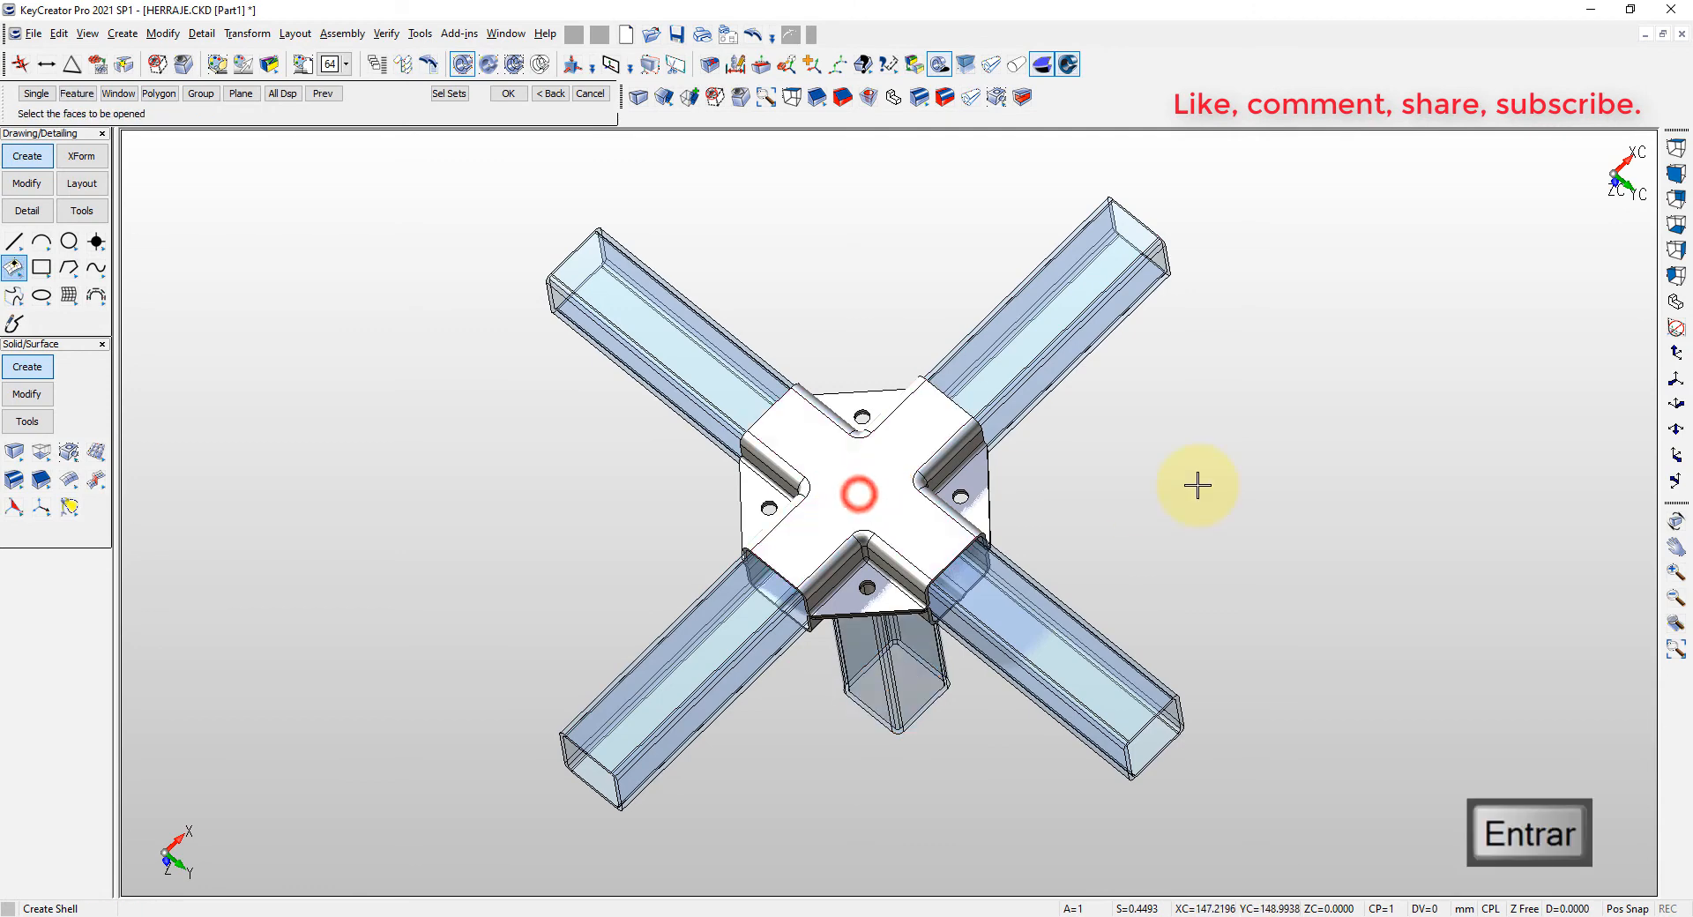
key(Escape)
- Set all displayed bodies to 0 percent transparency as entire bodies and switch off the additional rendering option
middle_drag(1194, 484, 847, 742)
click(914, 69)
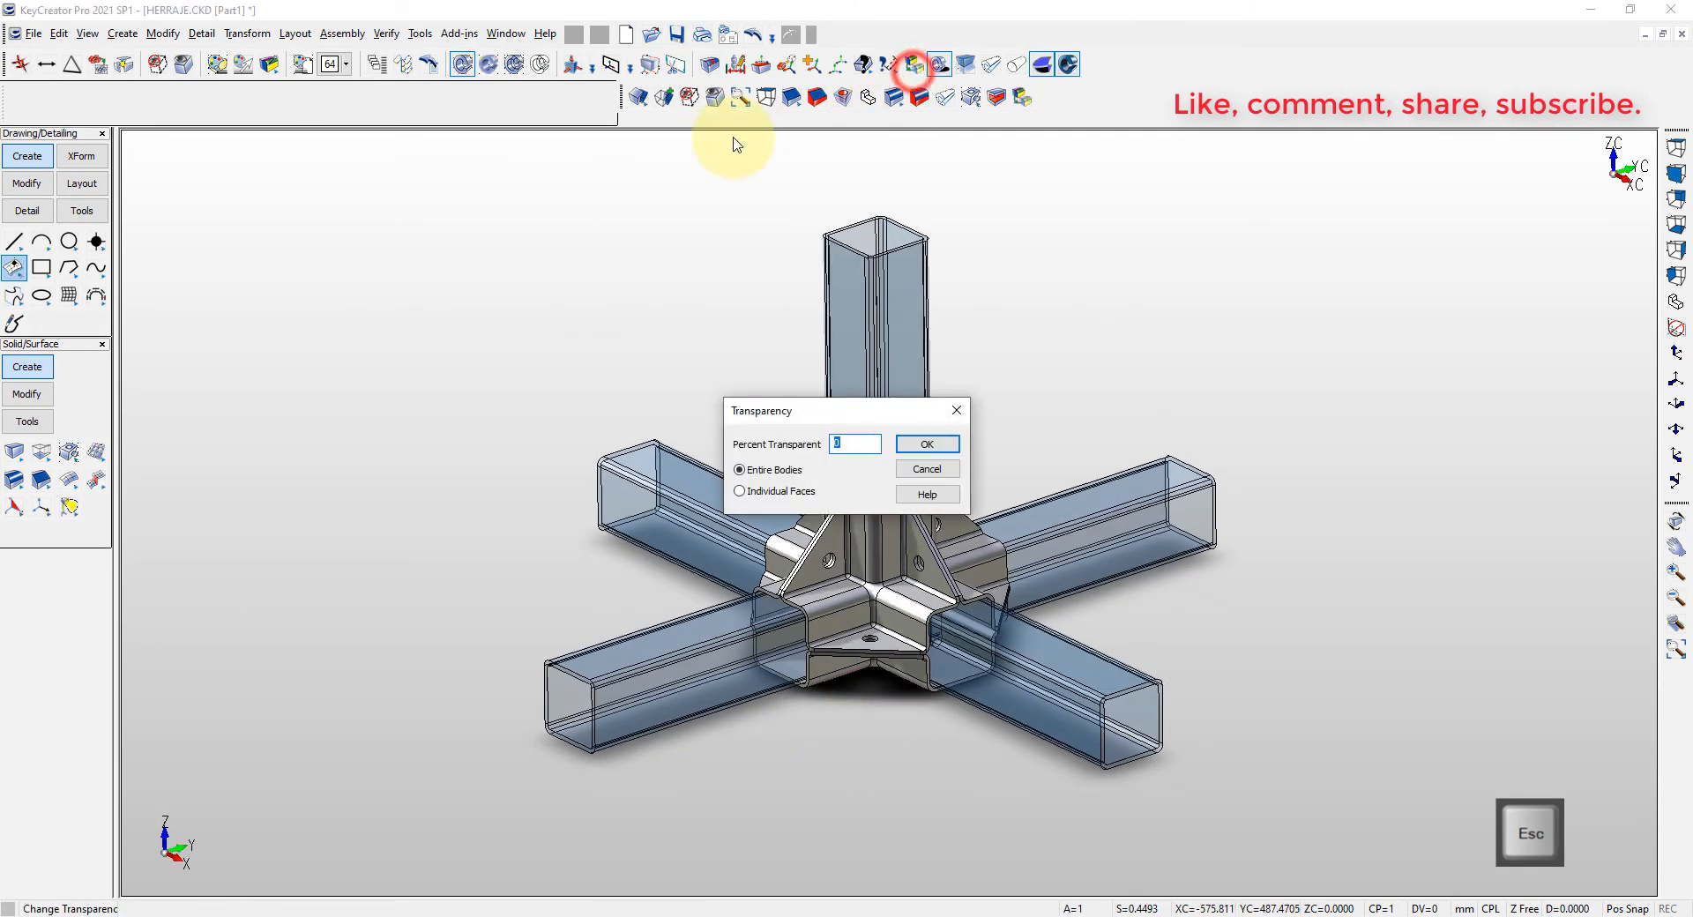
key(Return)
click(292, 92)
key(F1)
key(Escape)
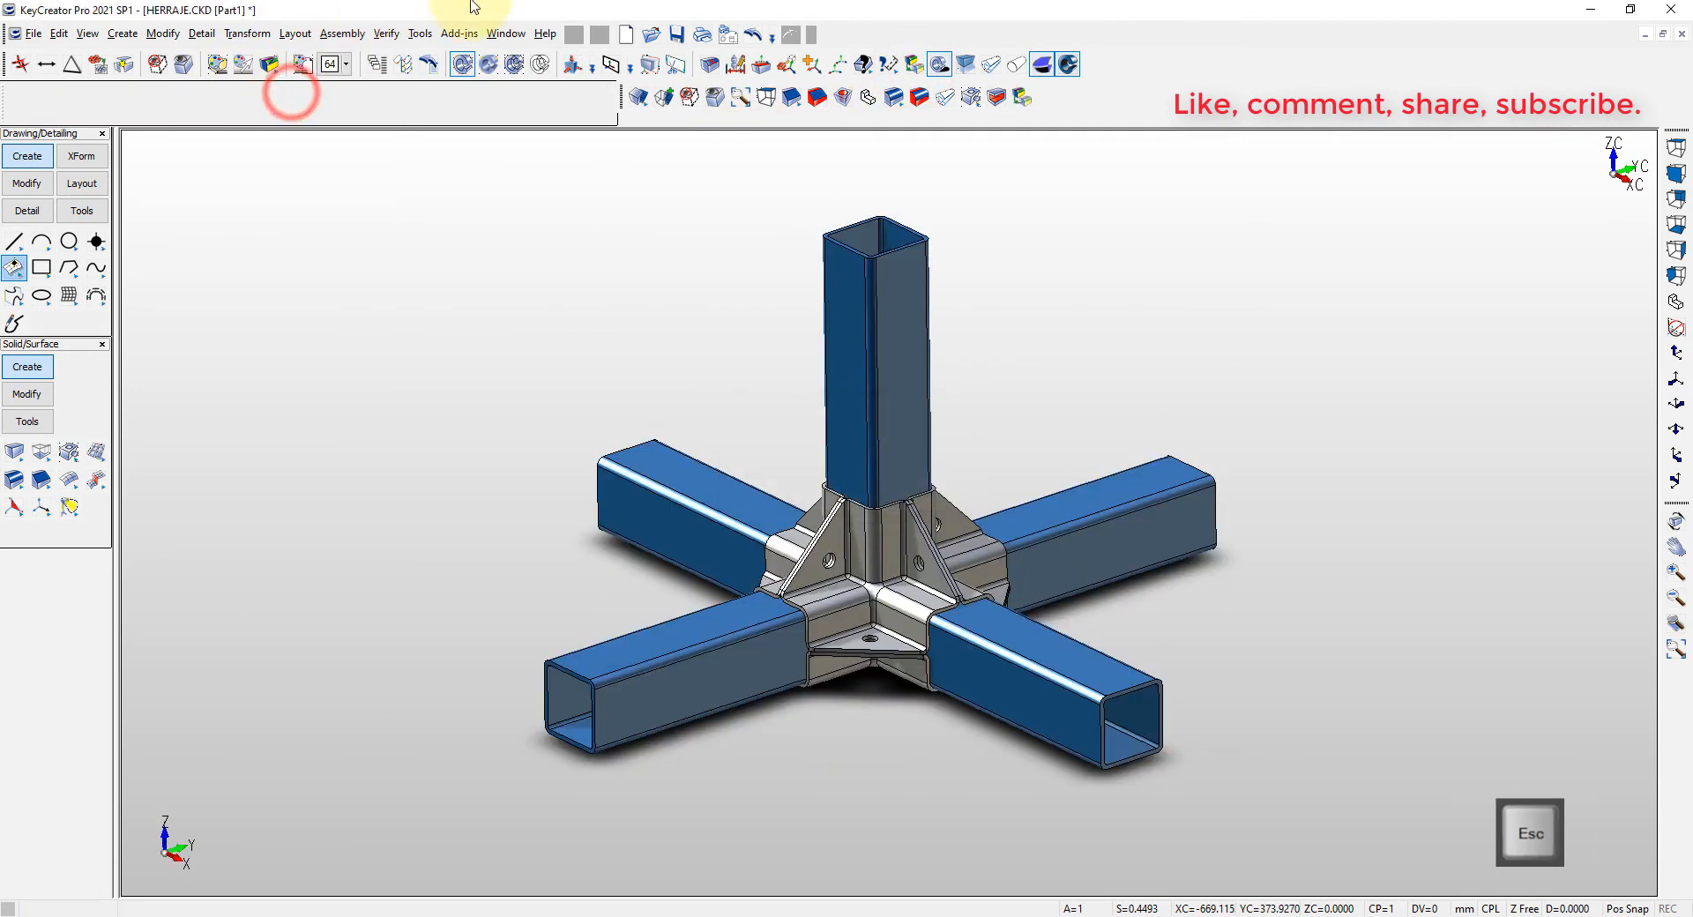
click(1041, 65)
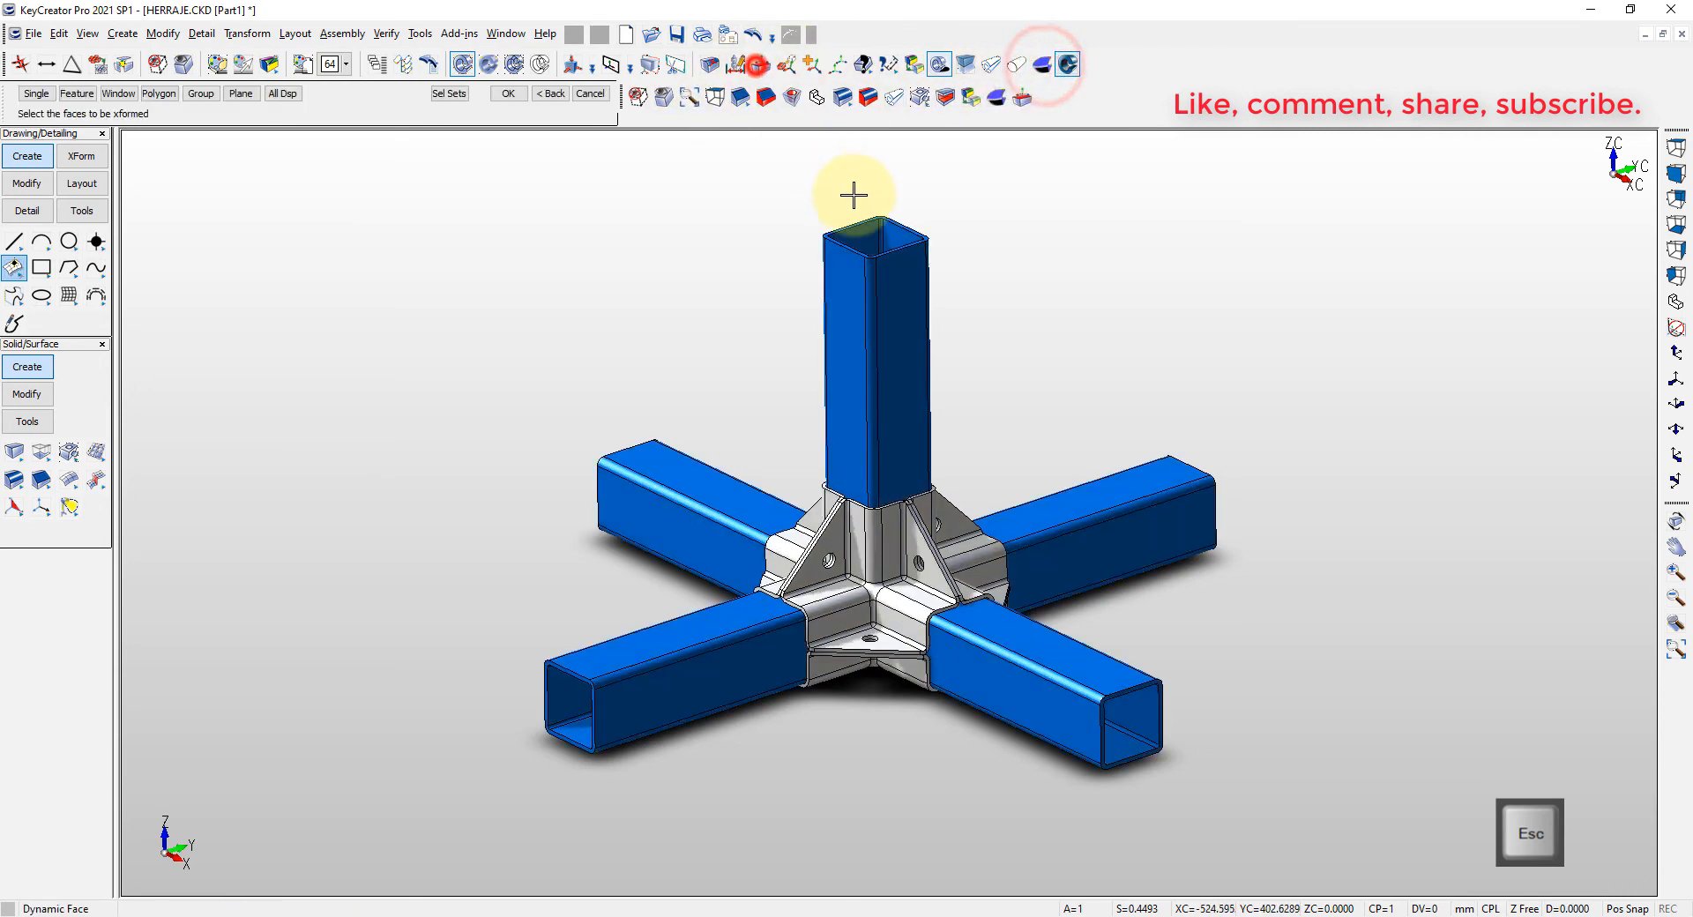
- Shorten the vertical tube by moving its upper end face down dynamically to about half the visible length
key(Return)
drag(873, 198, 891, 362)
key(Escape)
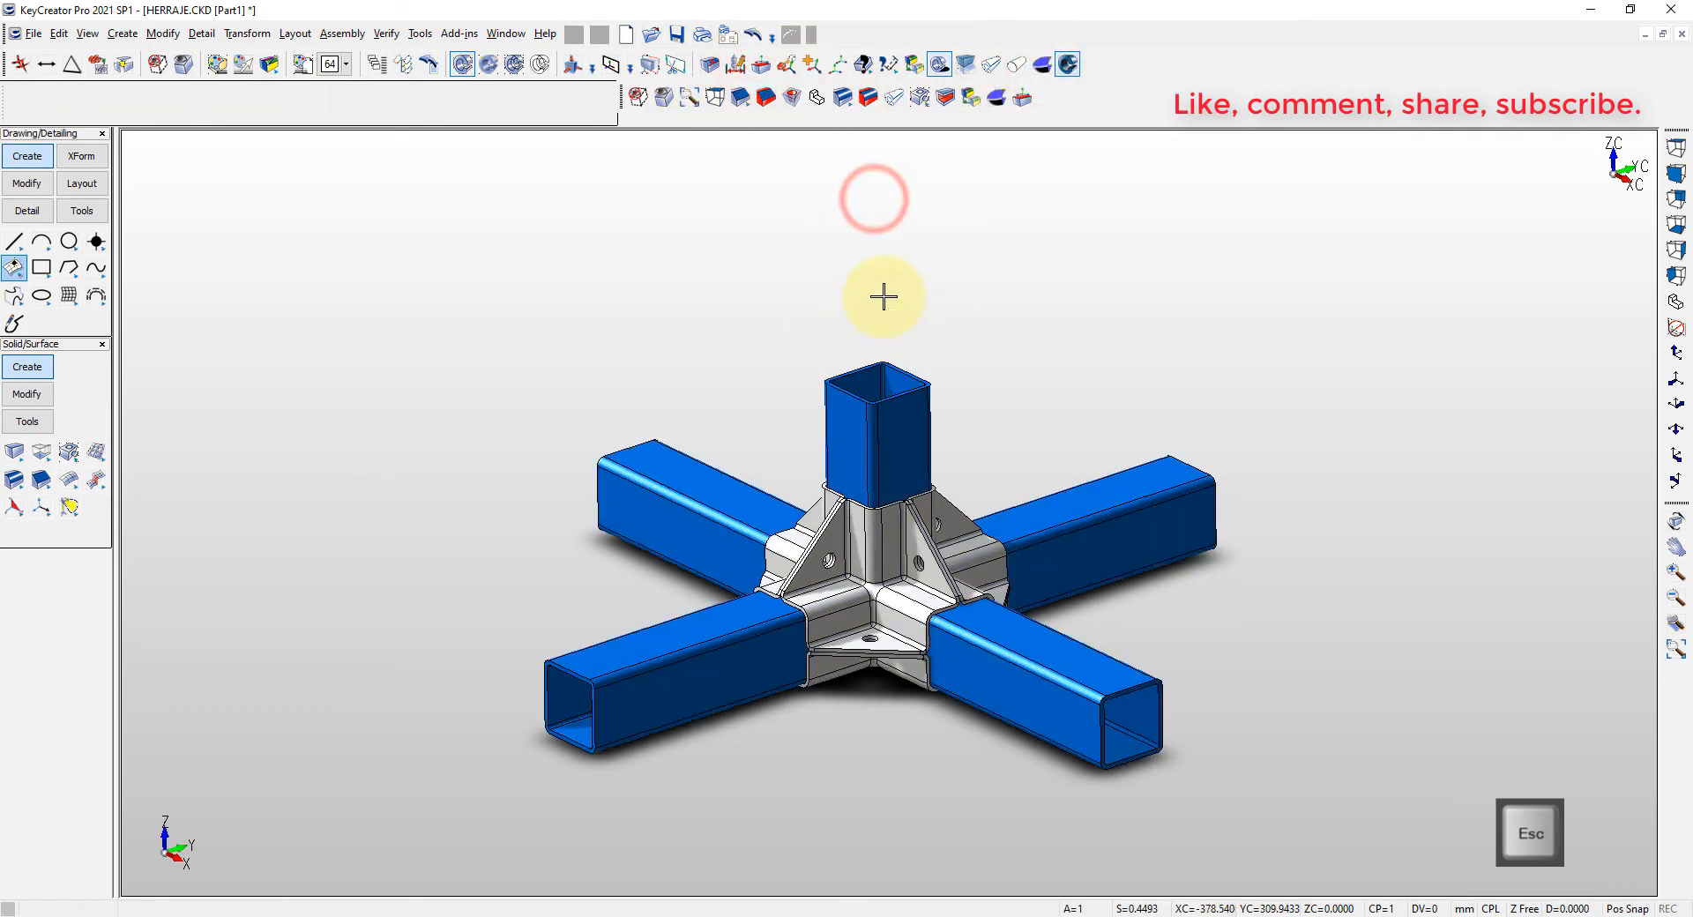
- Fit the finished joint in the isometric view, turn on perspective display and orbit it slightly
key(alt+7)
key(alt+a)
key(Escape)
click(992, 64)
mouse_move(790, 697)
middle_down()
mouse_move(737, 653)
mouse_move(794, 672)
middle_up()
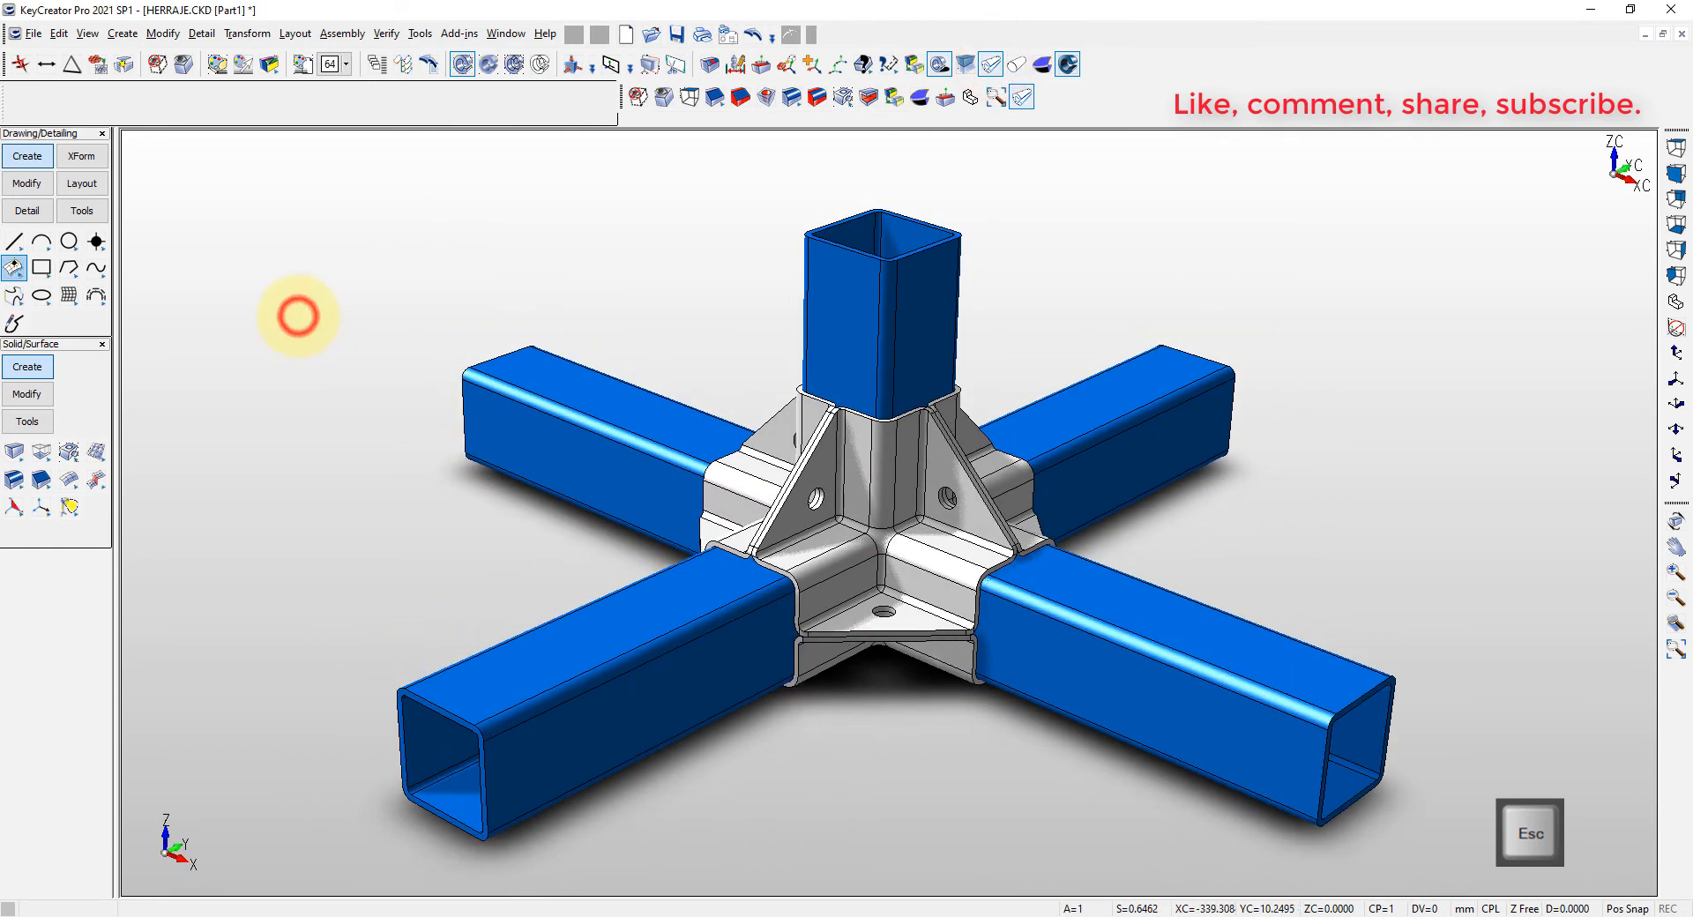